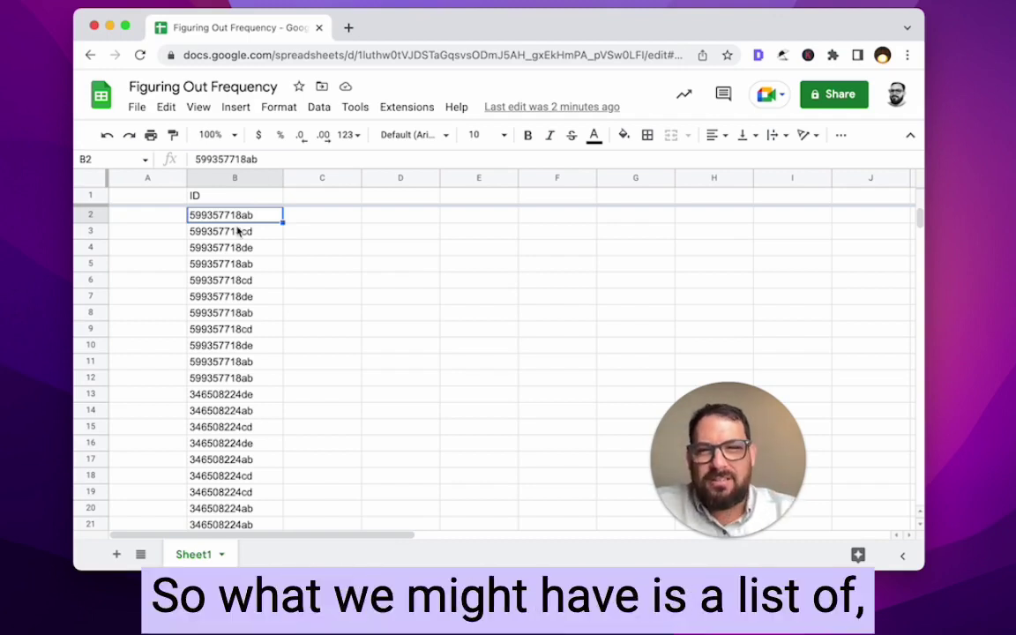
- Examine the product IDs and their letter suffixes in the first rows of column B for repeats
click(238, 251)
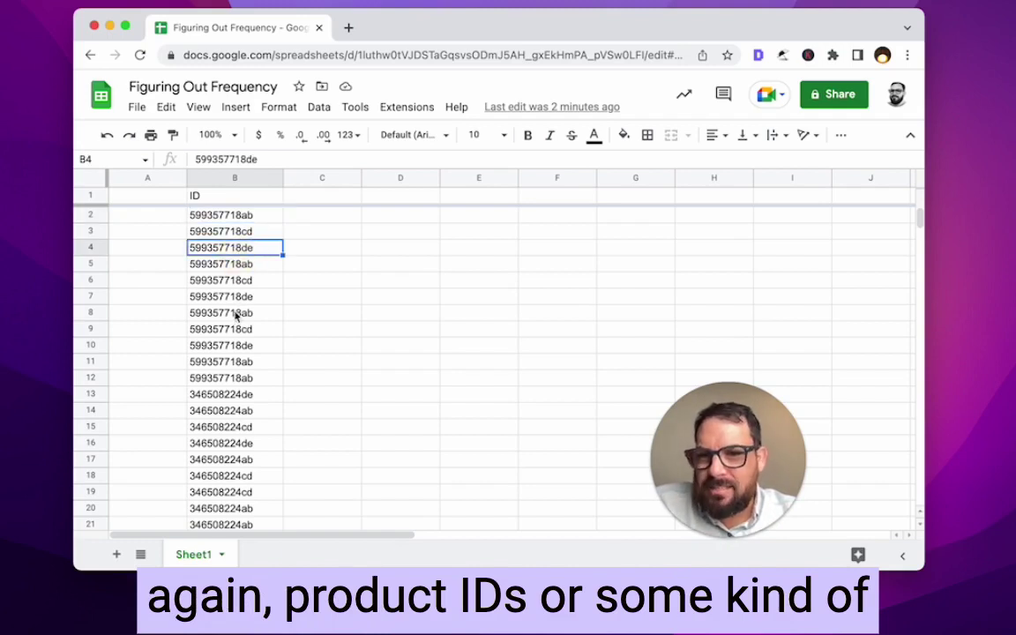
click(231, 300)
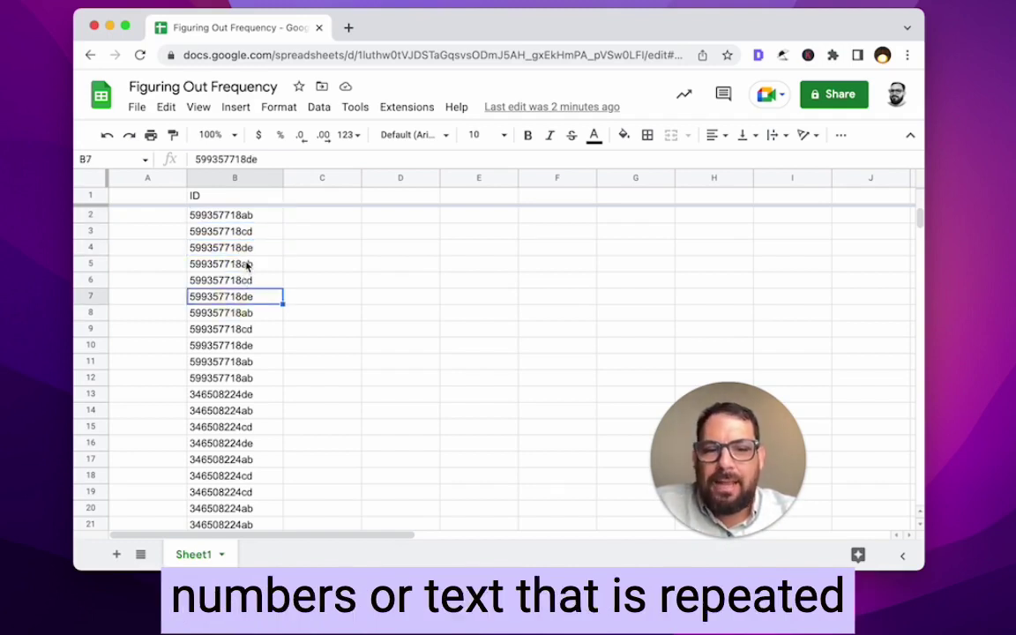
click(249, 231)
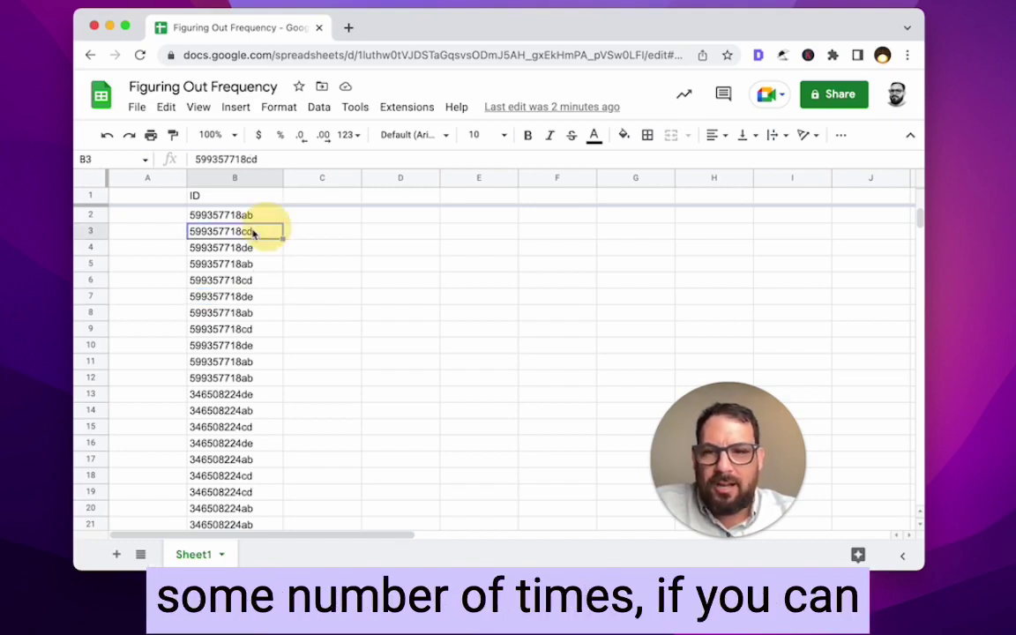
click(217, 215)
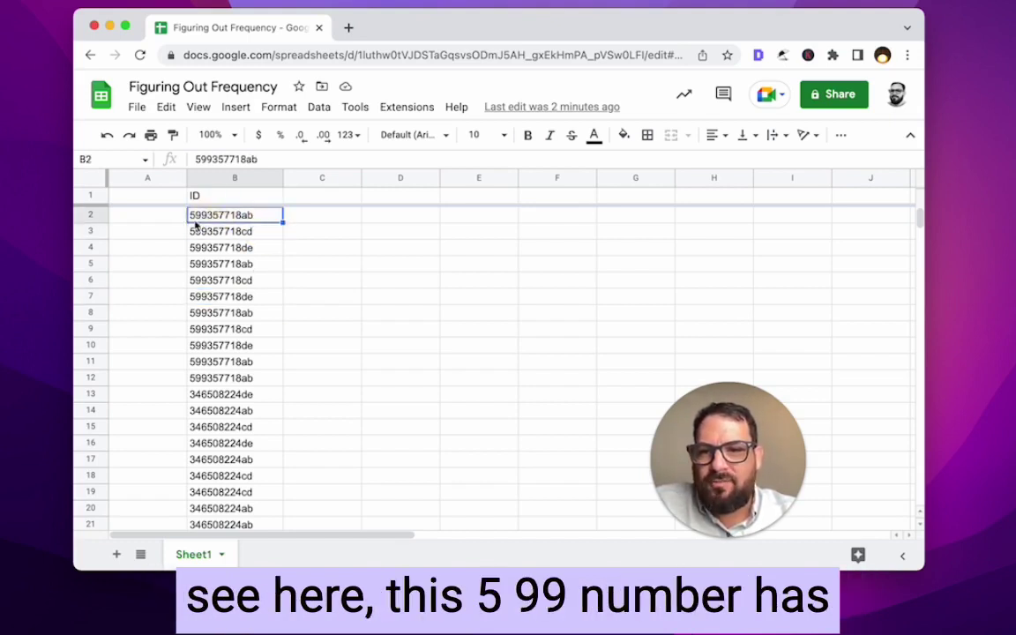
click(257, 231)
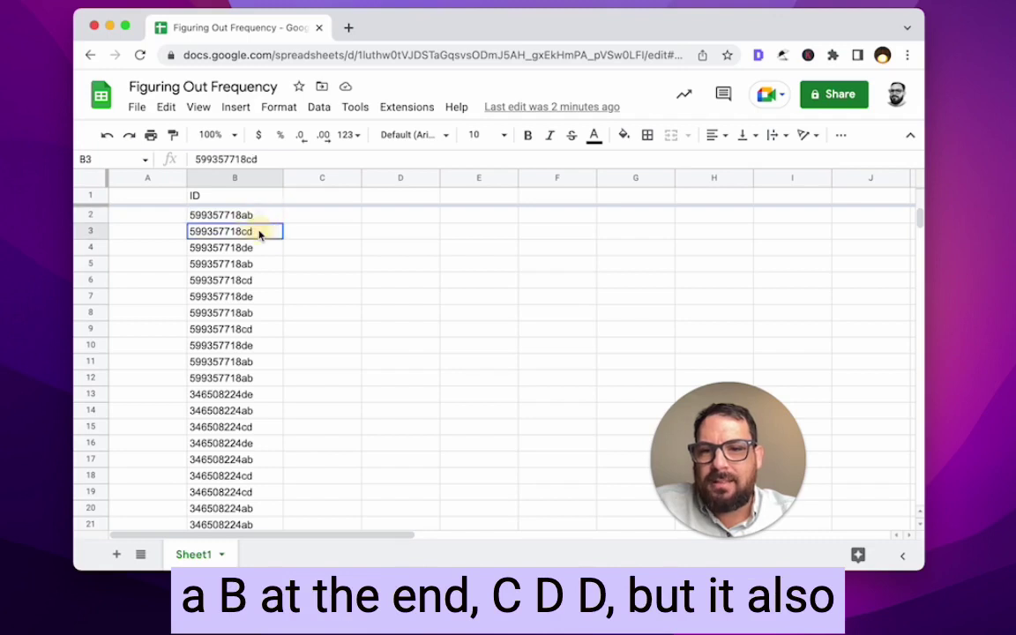
click(262, 248)
click(261, 264)
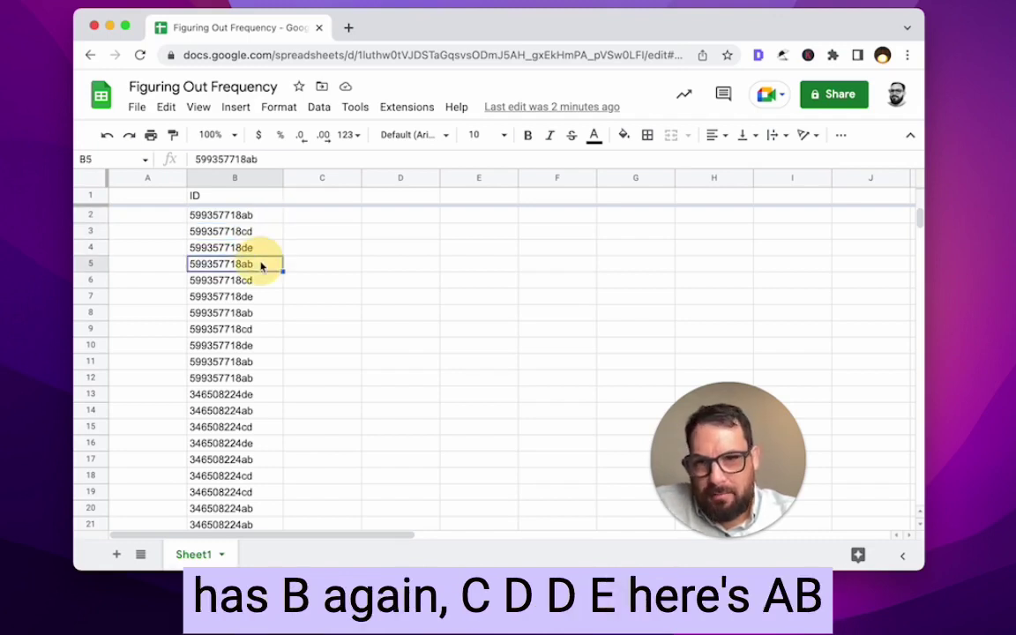
click(270, 281)
click(270, 296)
click(269, 313)
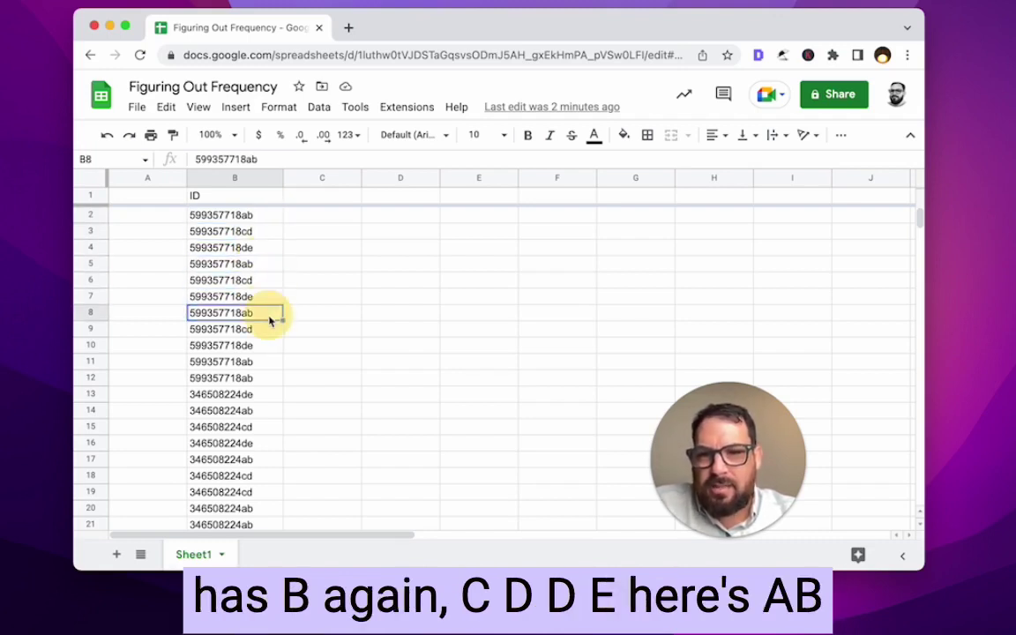
- Look through the groups of IDs further down column B and compare how they repeat
scroll(268, 335, down, 1)
scroll(268, 335, down, 1)
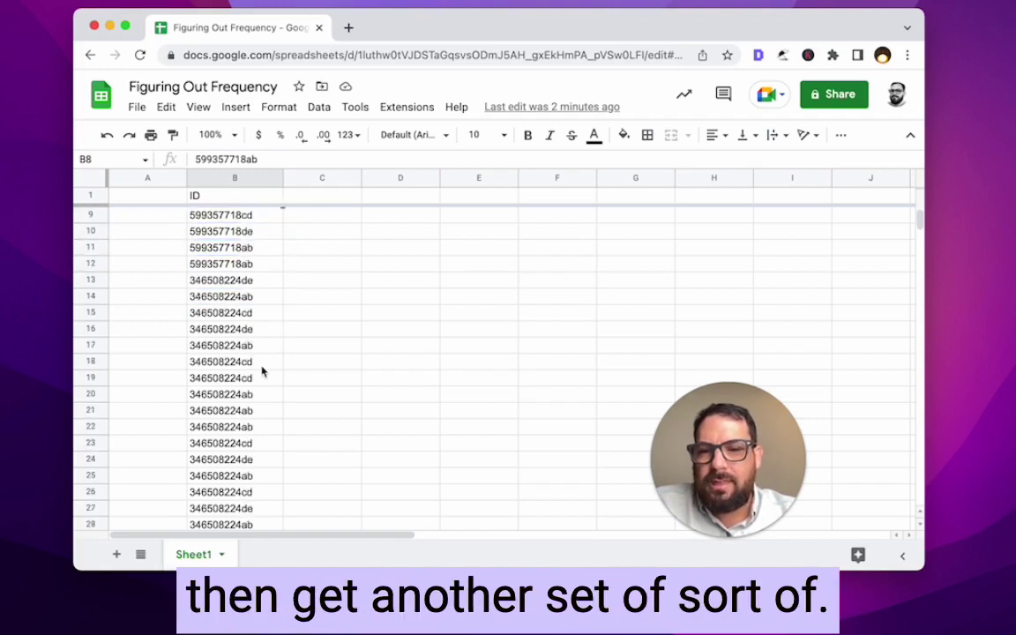
scroll(263, 368, down, 2)
click(270, 280)
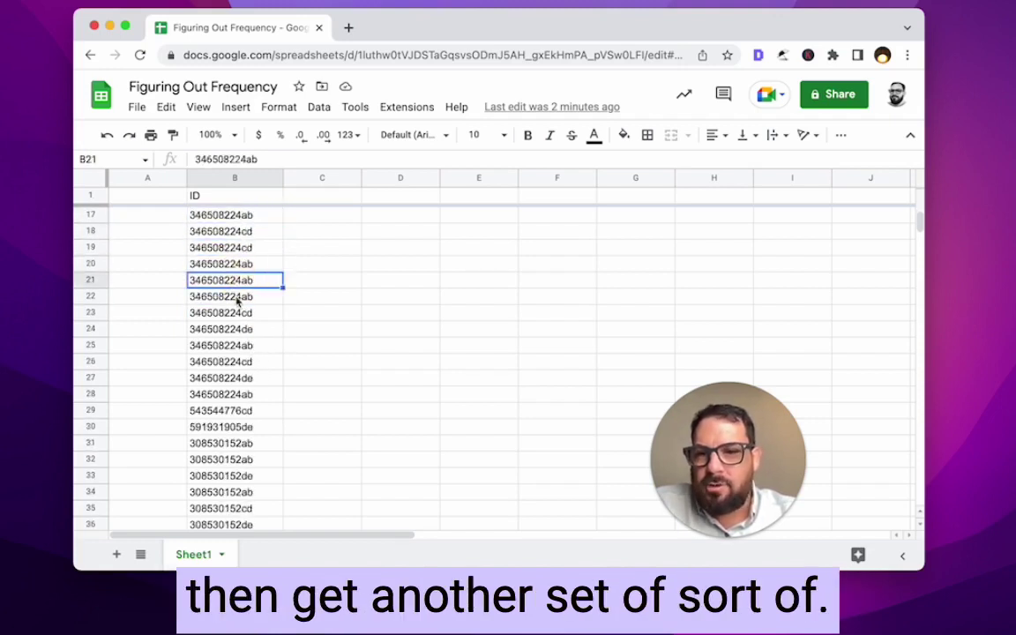
scroll(238, 296, up, 1)
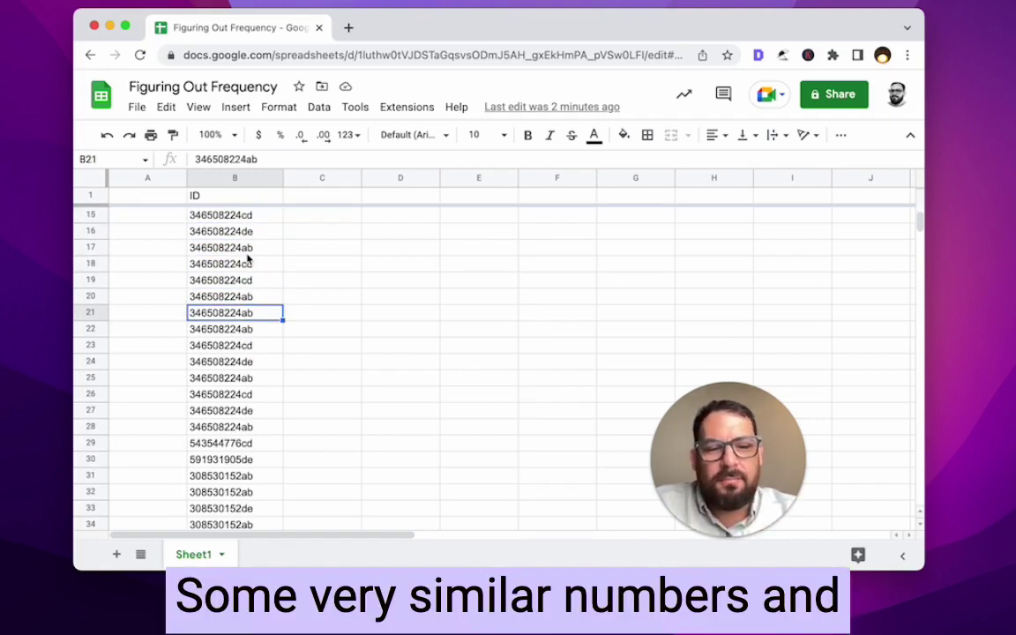
scroll(247, 309, down, 3)
click(231, 378)
scroll(231, 379, down, 1)
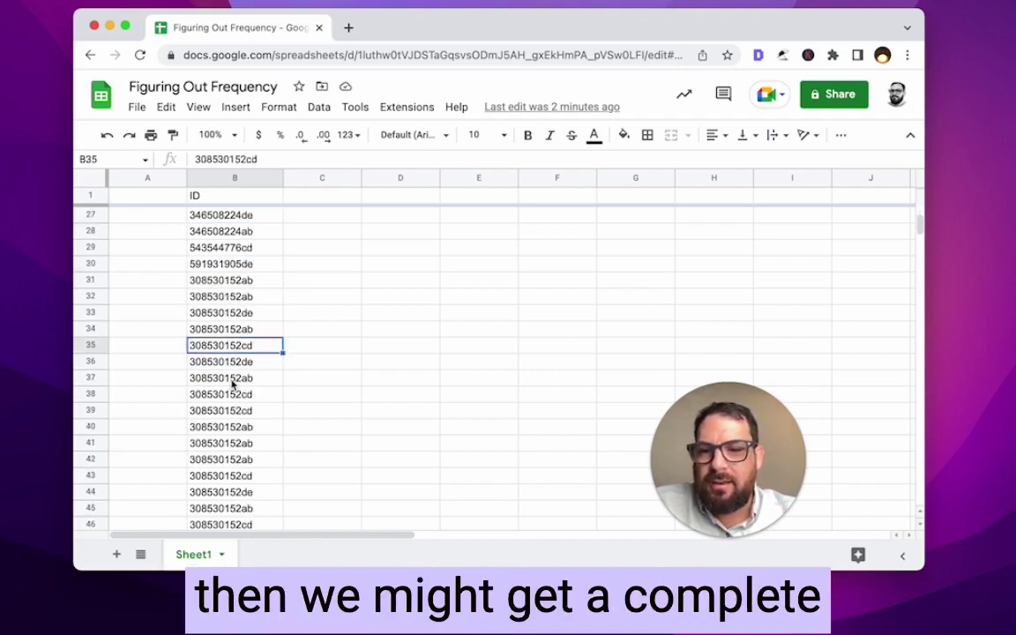
scroll(231, 401, down, 9)
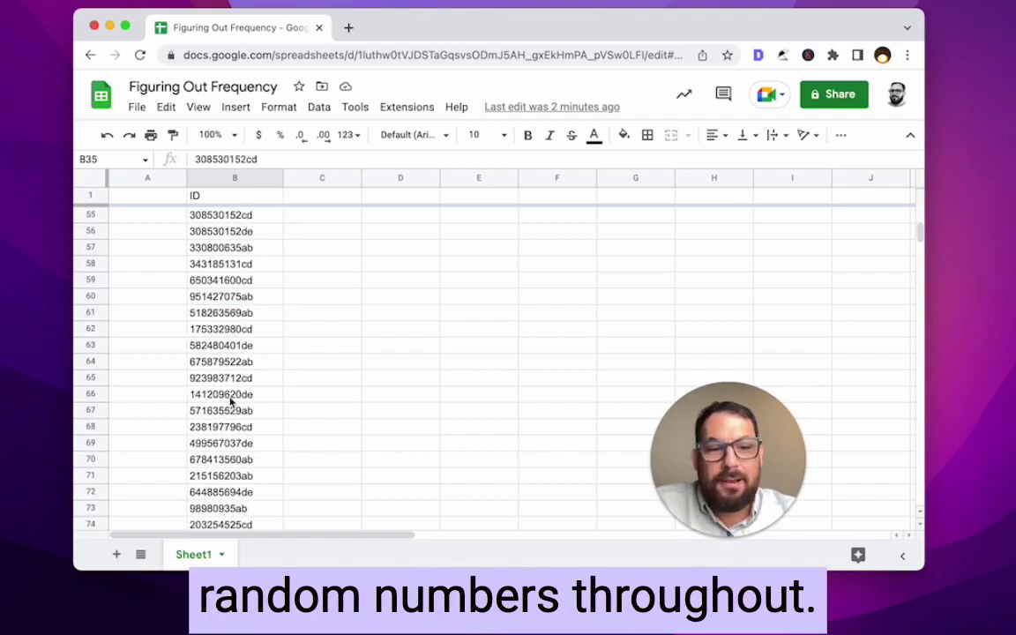
scroll(231, 362, down, 1)
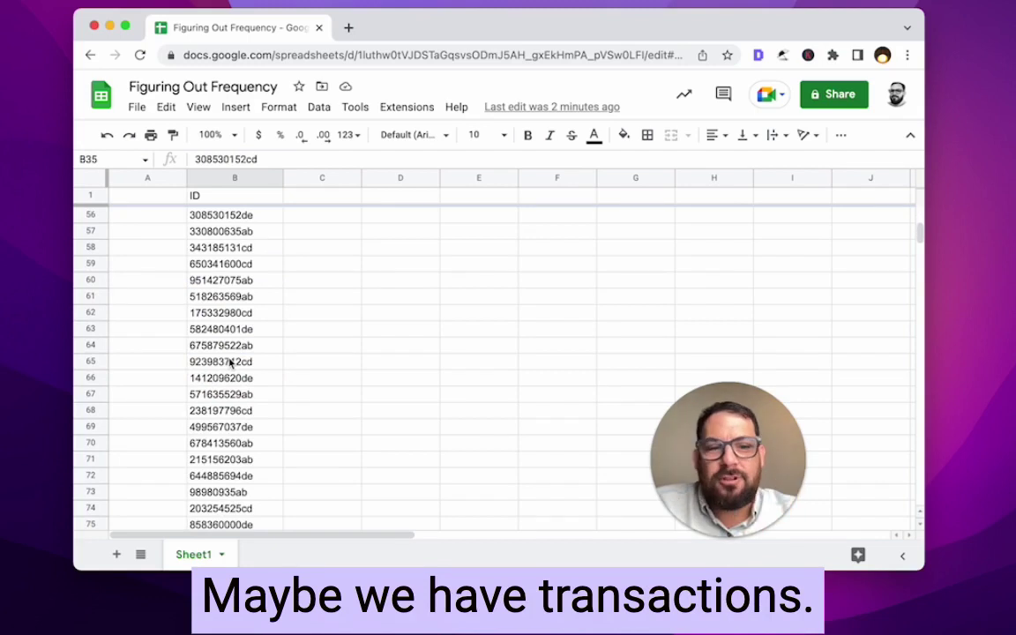
- Check where the ID list in column B ends, and return to its first entry in B2
click(231, 347)
scroll(243, 358, down, 12)
scroll(249, 353, up, 6)
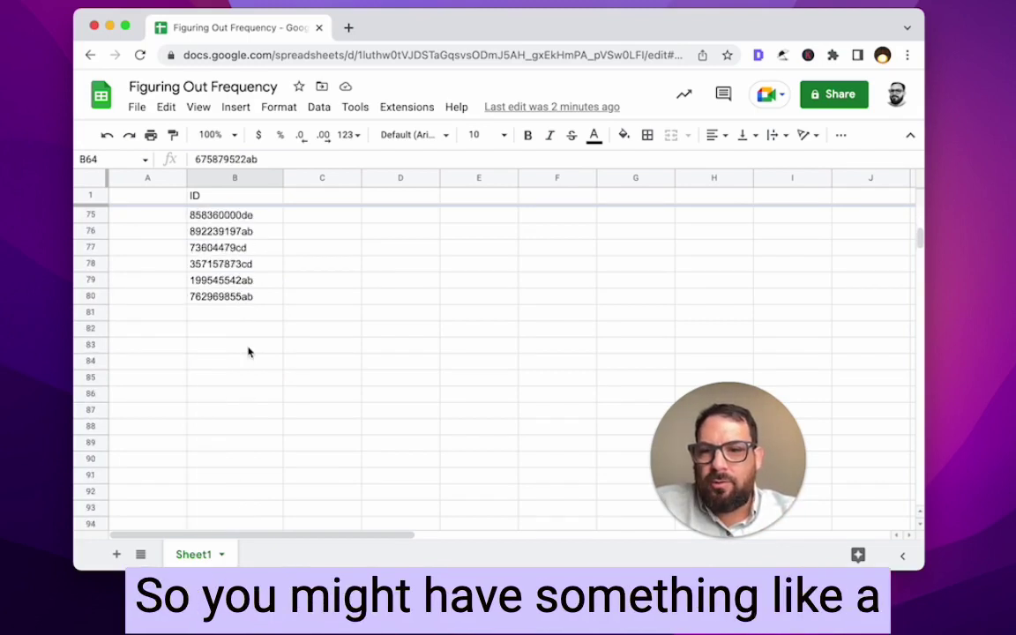
click(234, 267)
click(232, 298)
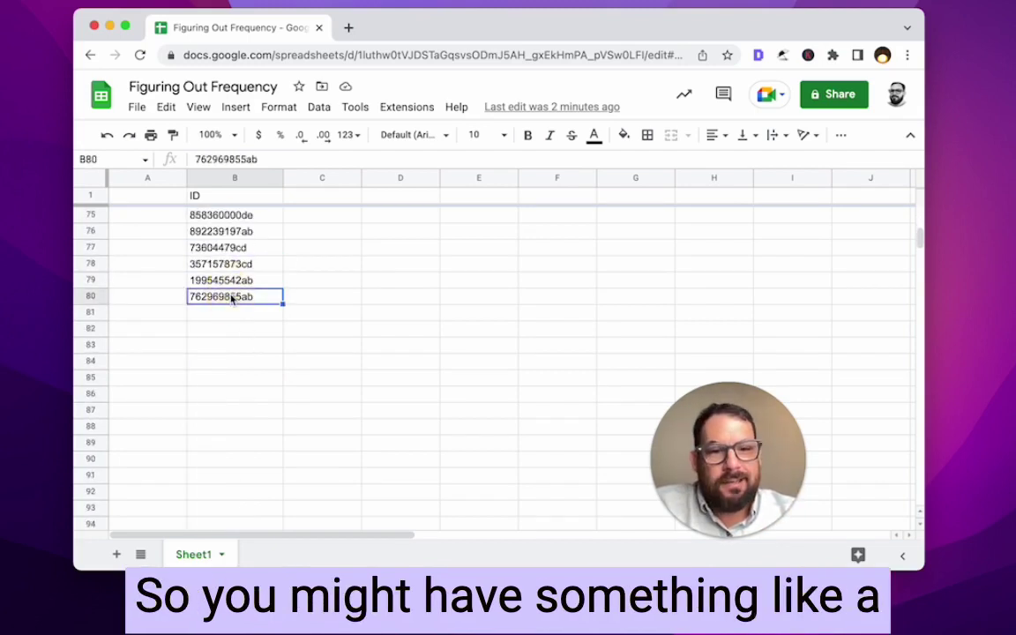
key(super+Down)
key(super+Up)
key(super+Up)
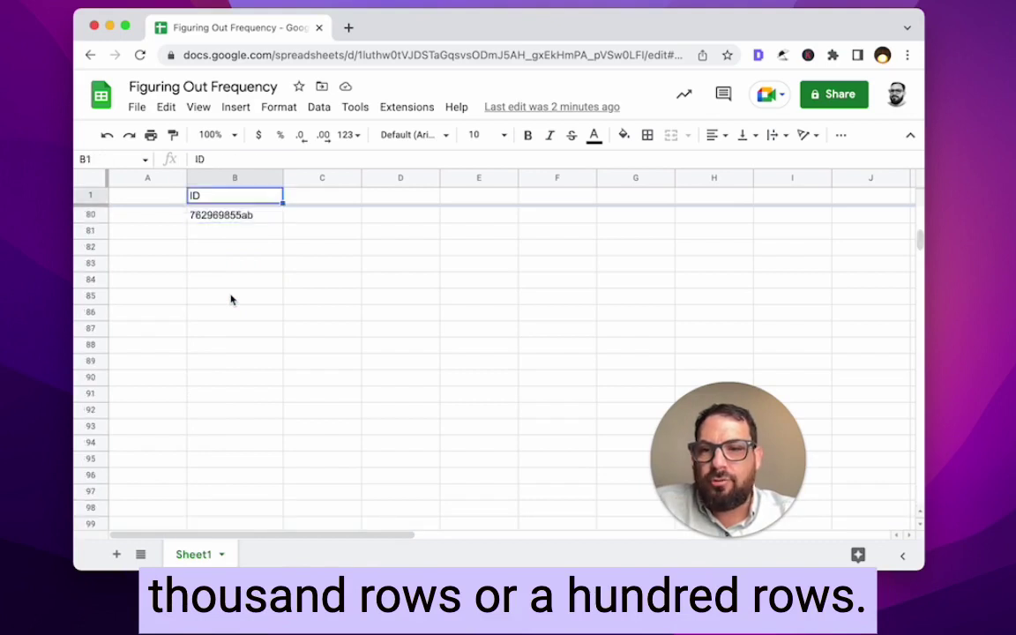
key(Down)
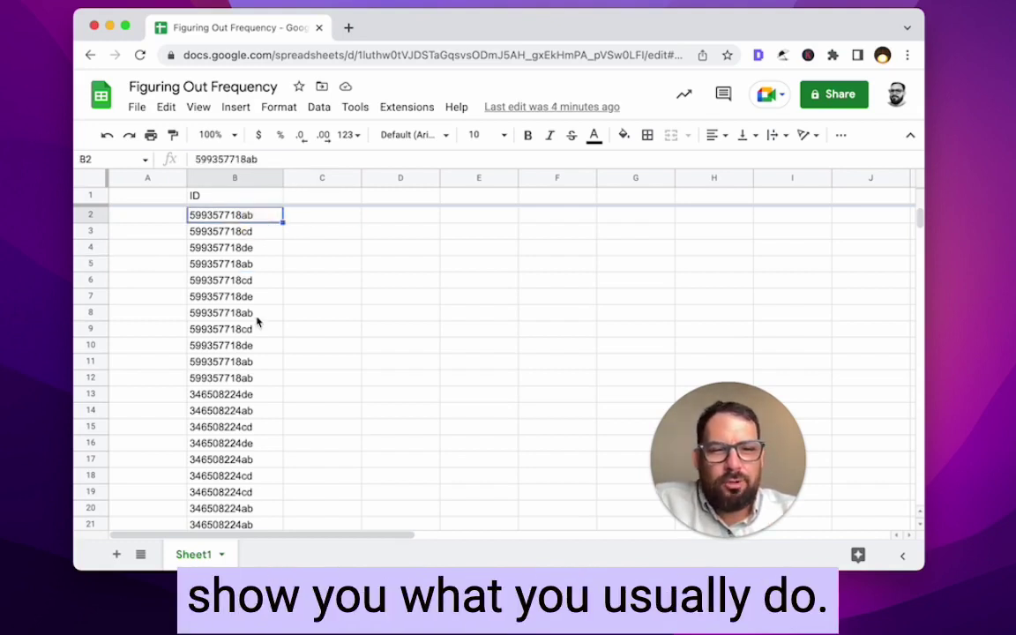
- Sort the sheet A to Z by the ID column B
right_click(271, 178)
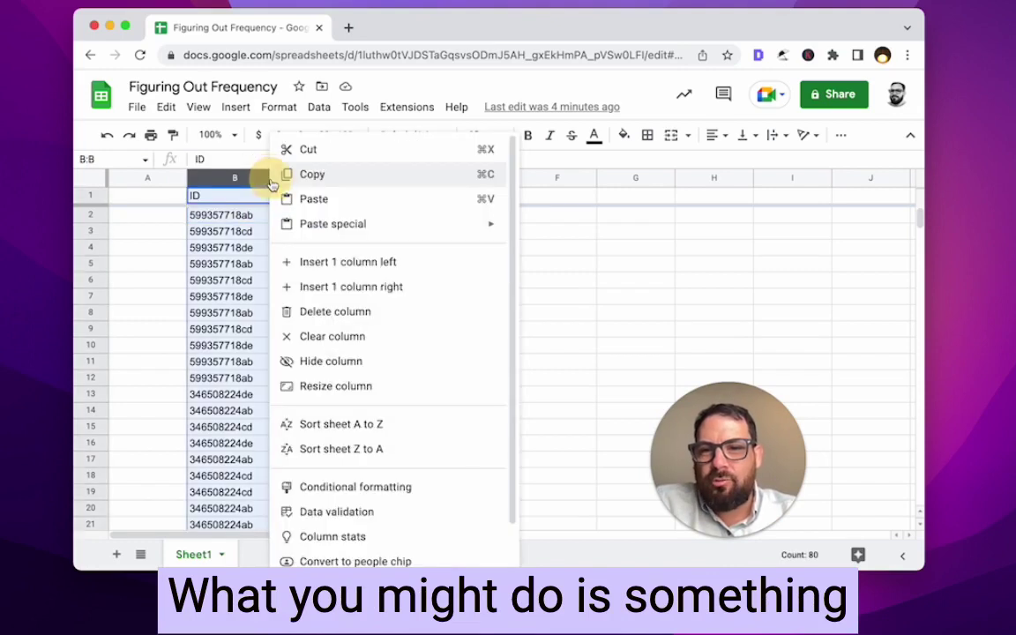
click(334, 424)
click(251, 331)
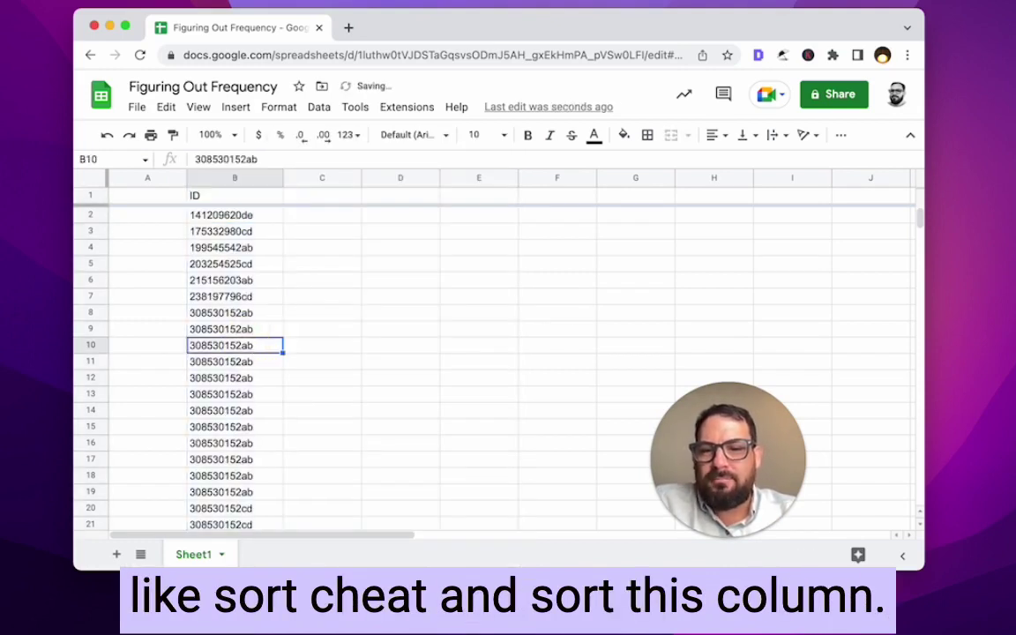
- Examine the runs of identical IDs in the sorted column B and compare them with the single entries above
drag(262, 316, 256, 492)
scroll(259, 451, down, 3)
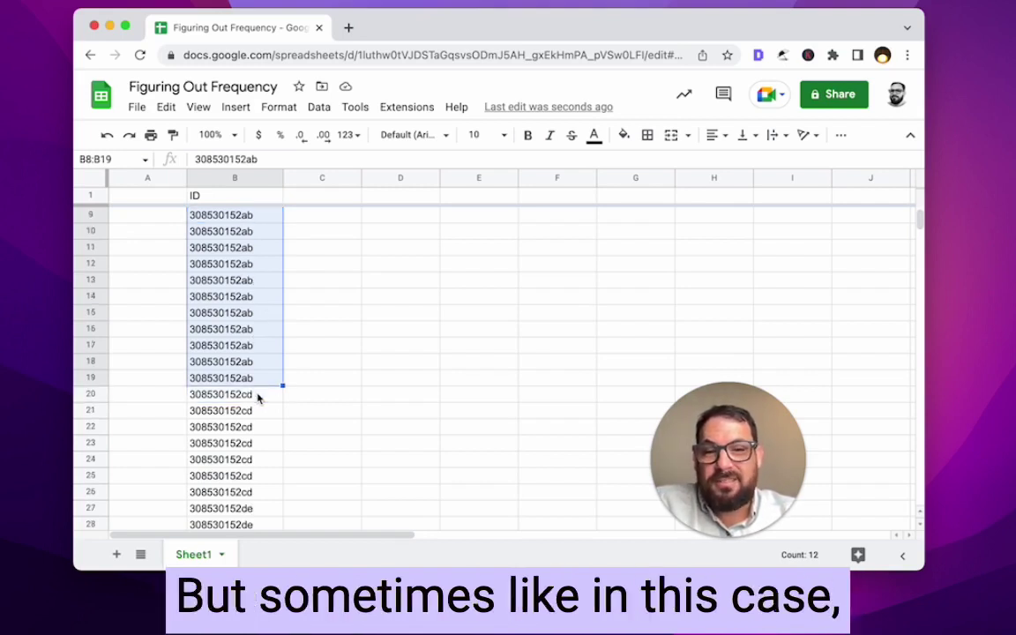
scroll(257, 398, up, 3)
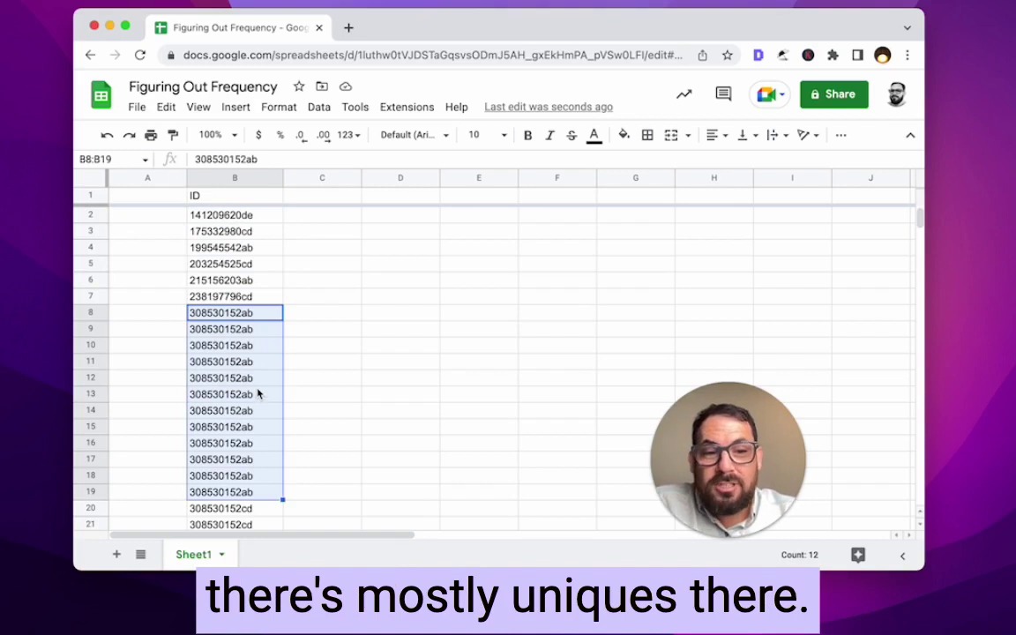
click(238, 282)
scroll(234, 278, down, 2)
drag(227, 296, 263, 463)
scroll(274, 321, up, 1)
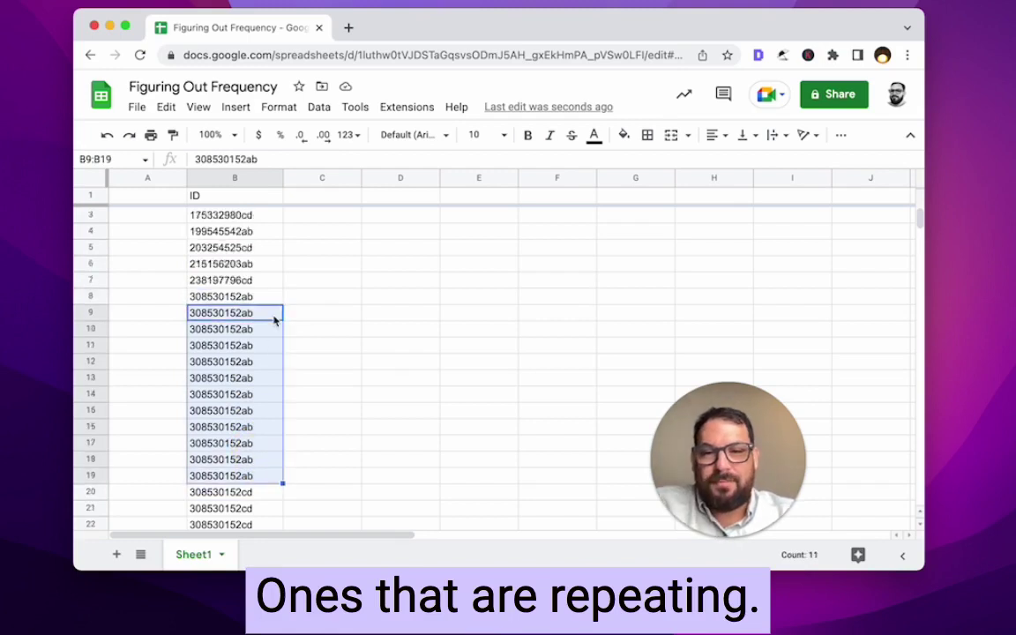
scroll(274, 320, up, 1)
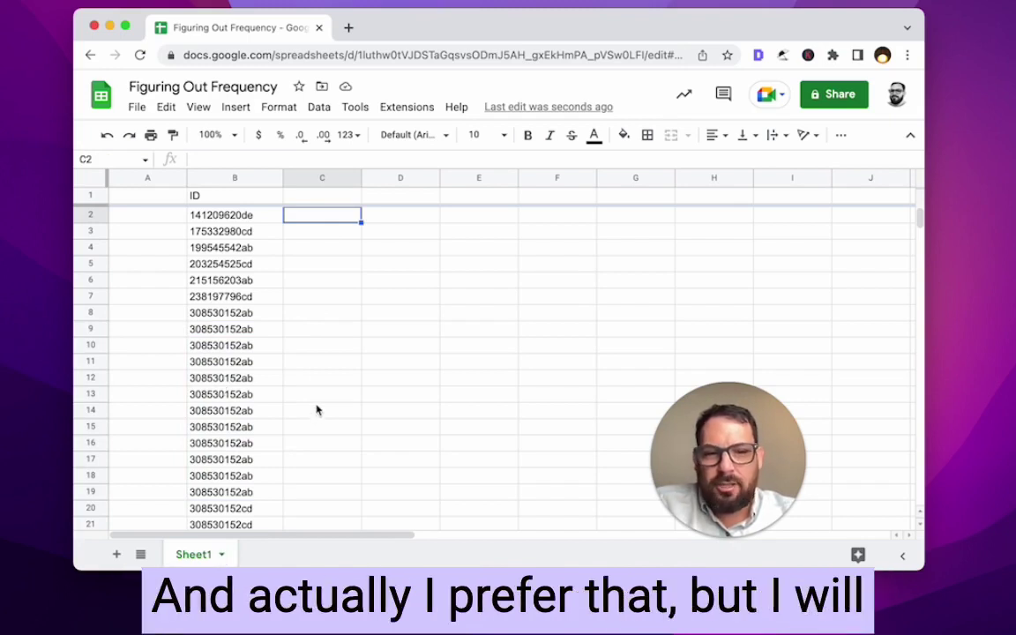
- Enter a UNIQUE formula in cell D2 that covers the whole ID column, =unique(B:B)
click(396, 218)
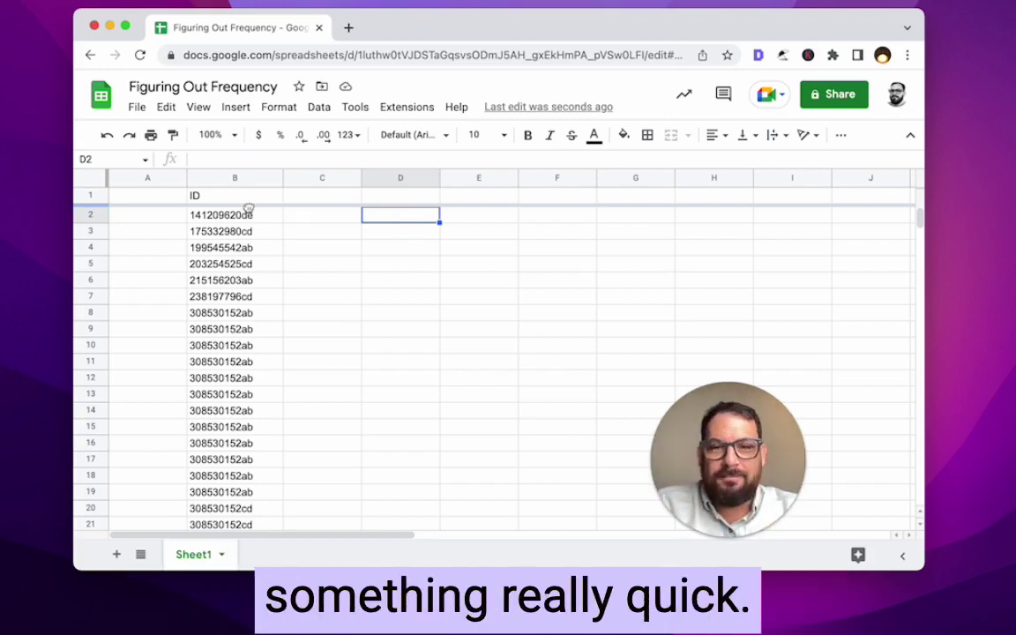
click(413, 223)
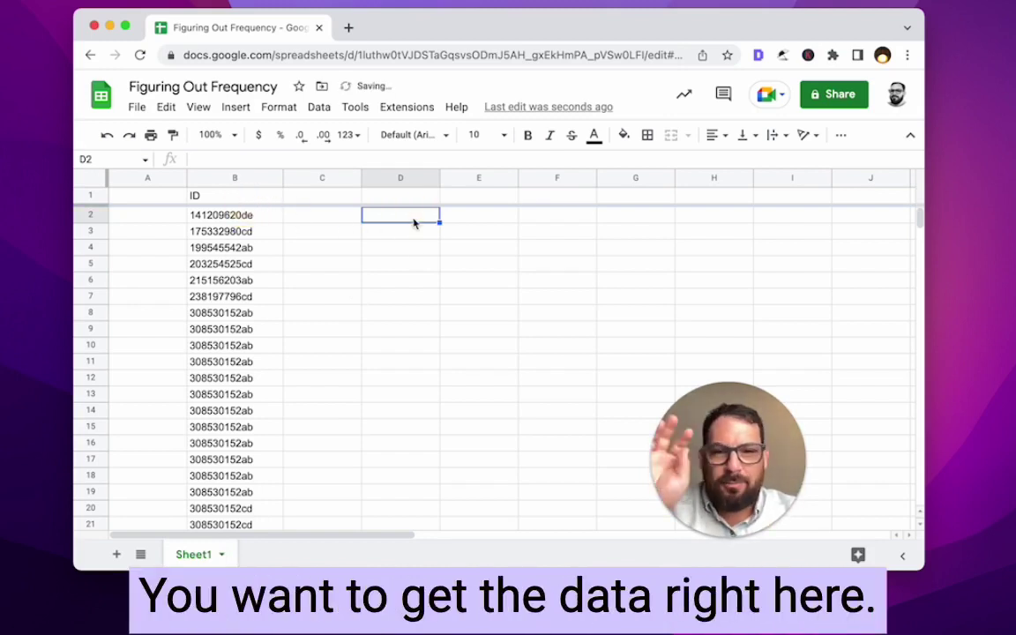
double_click(412, 218)
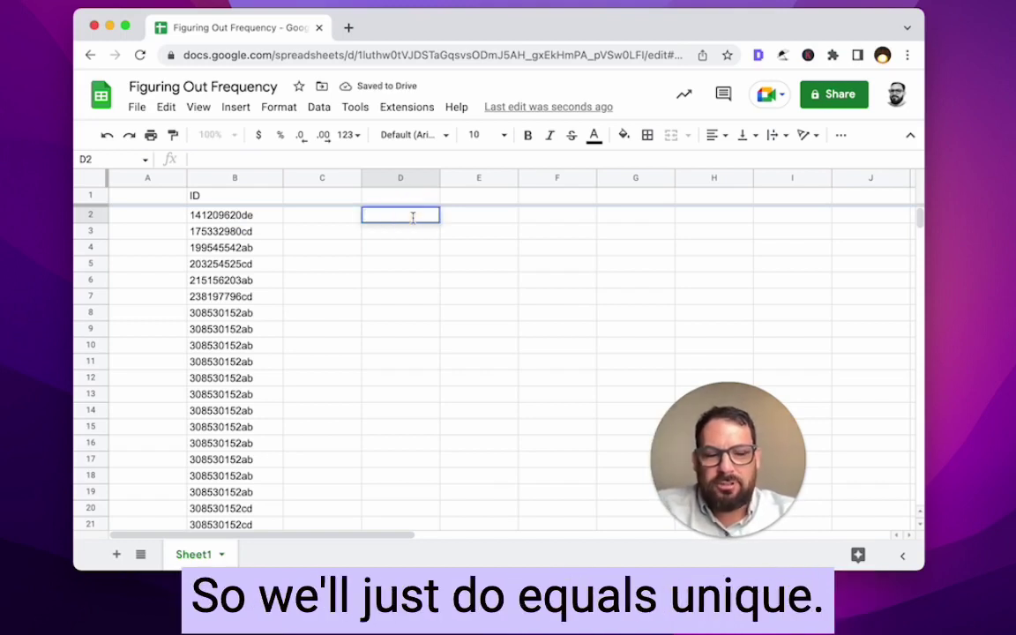
text(=unique()
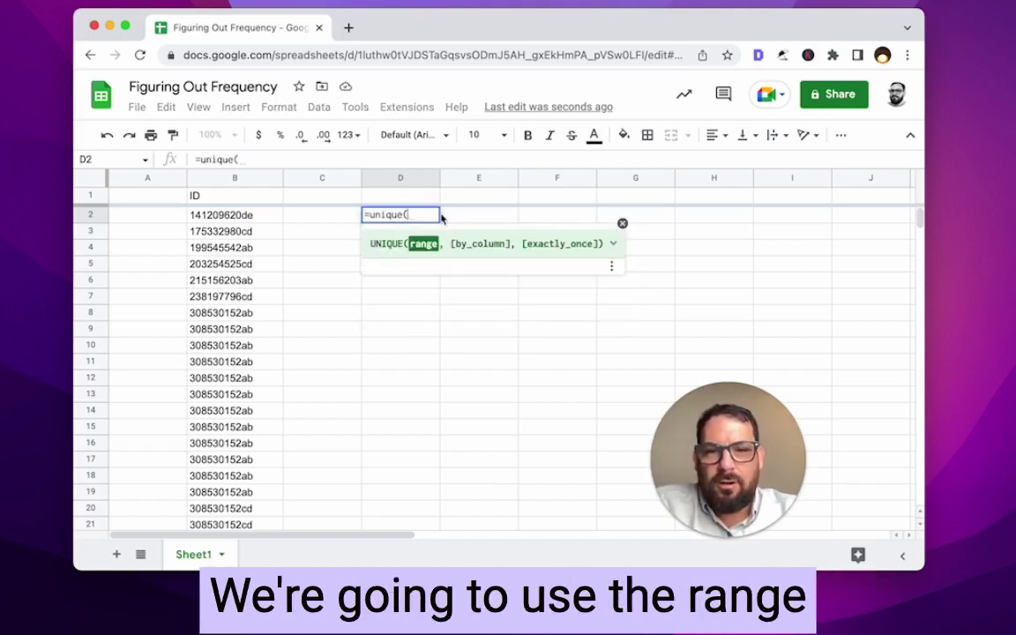
click(231, 179)
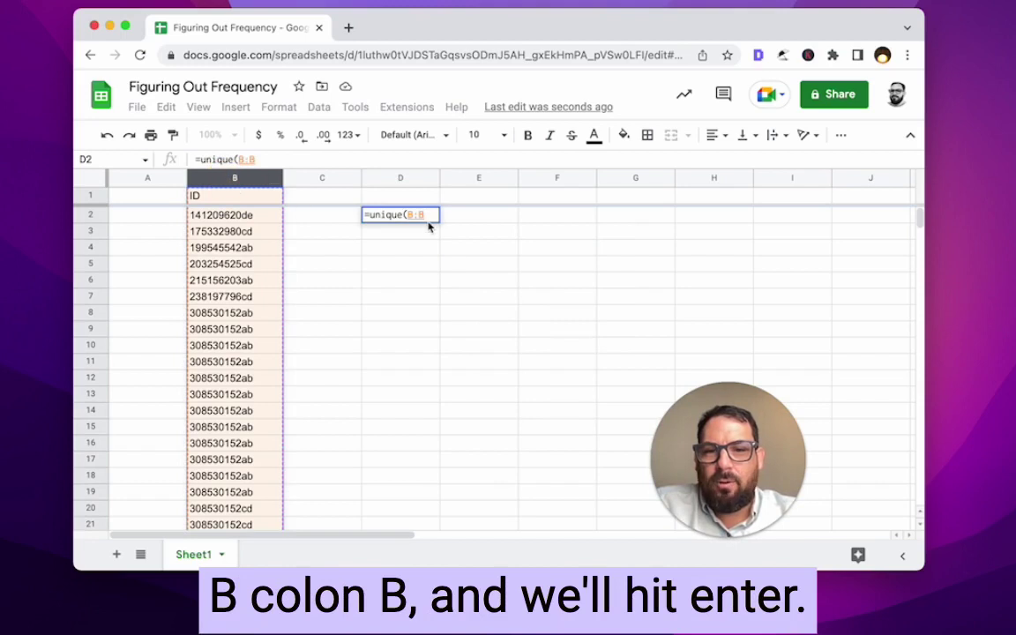
key(Return)
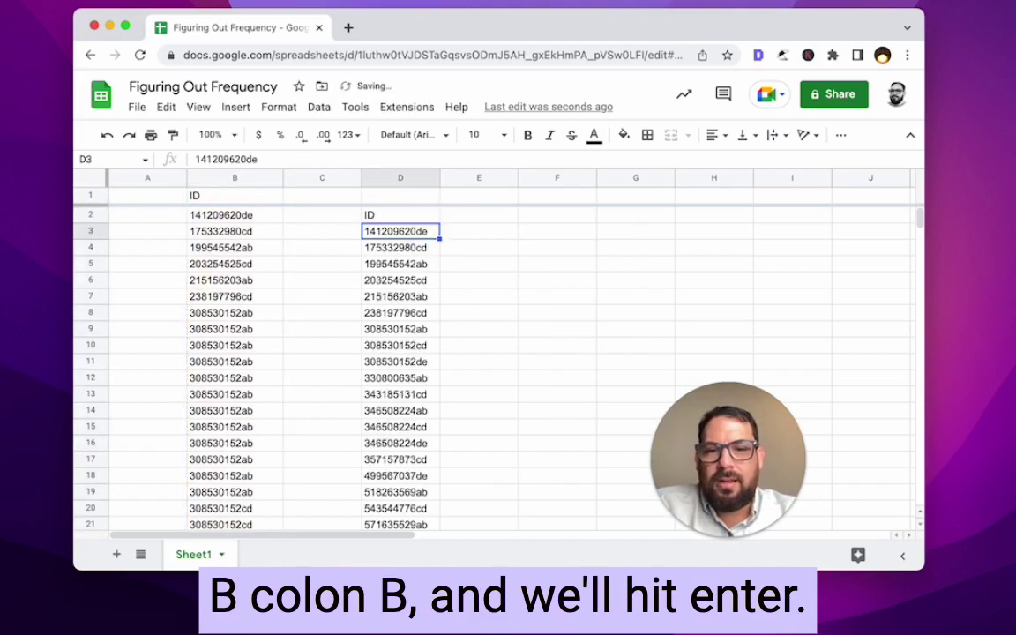
- Change the UNIQUE formula's range in D2 to B2:B so that it leaves out the ID header
click(390, 220)
click(414, 232)
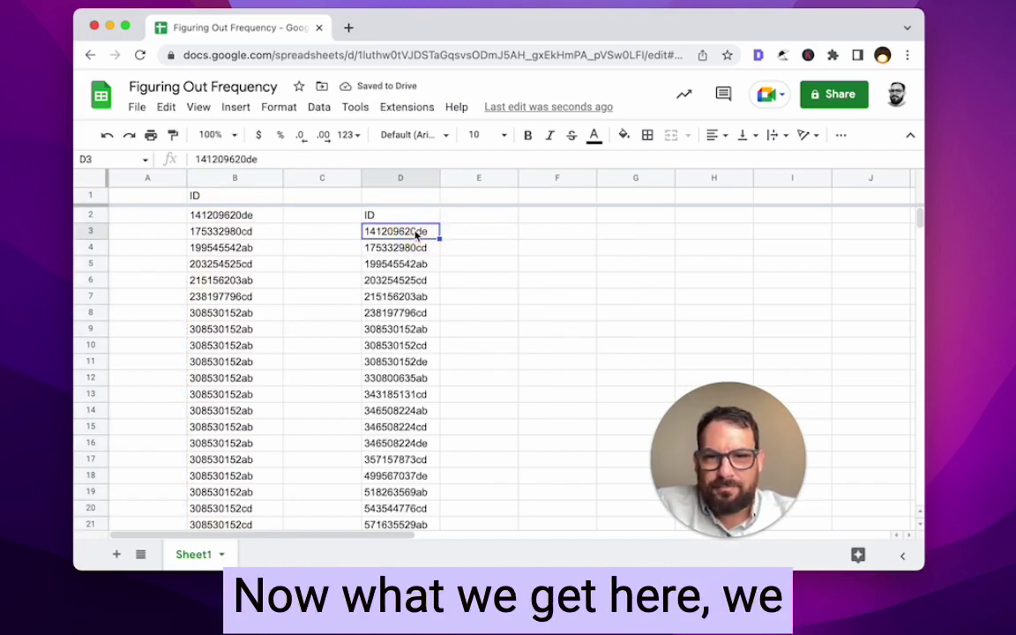
click(241, 194)
click(406, 220)
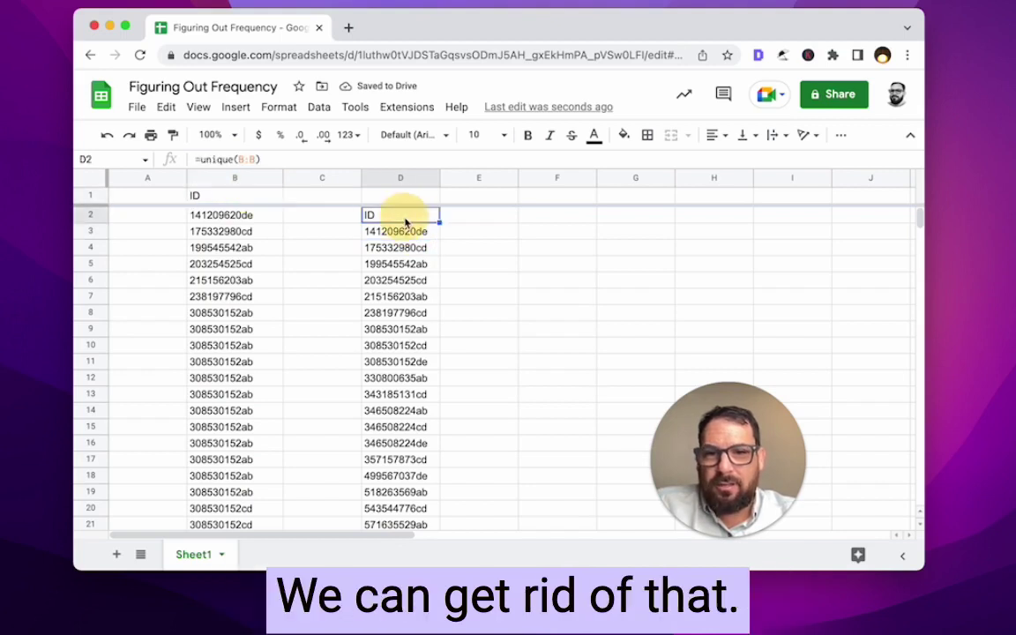
double_click(405, 221)
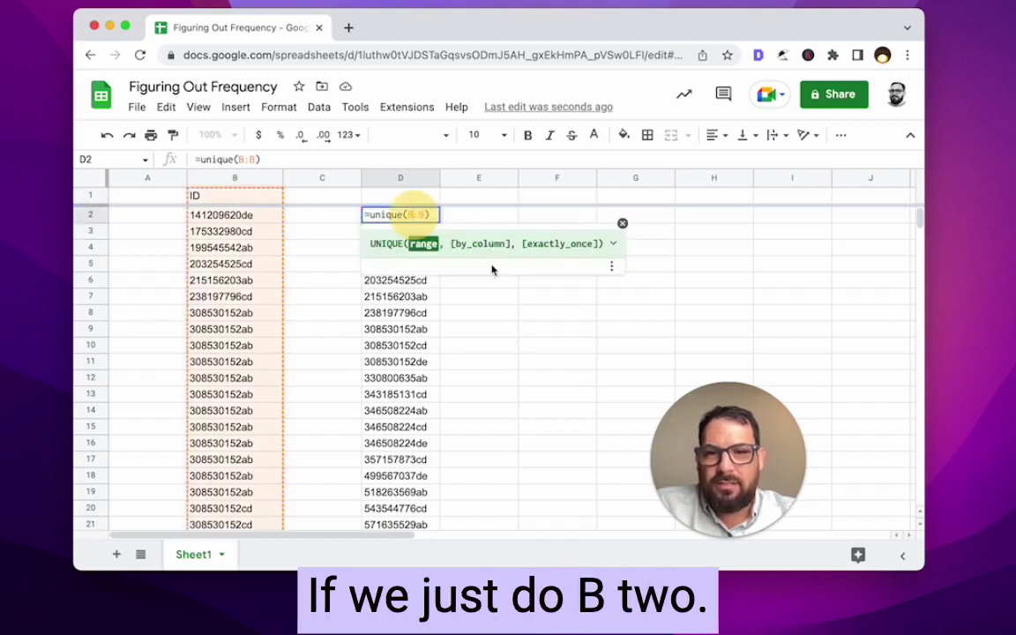
text(2)
key(Return)
- Compare the last row of the unique list in column D with the last row of the IDs in column B
key(super+Down)
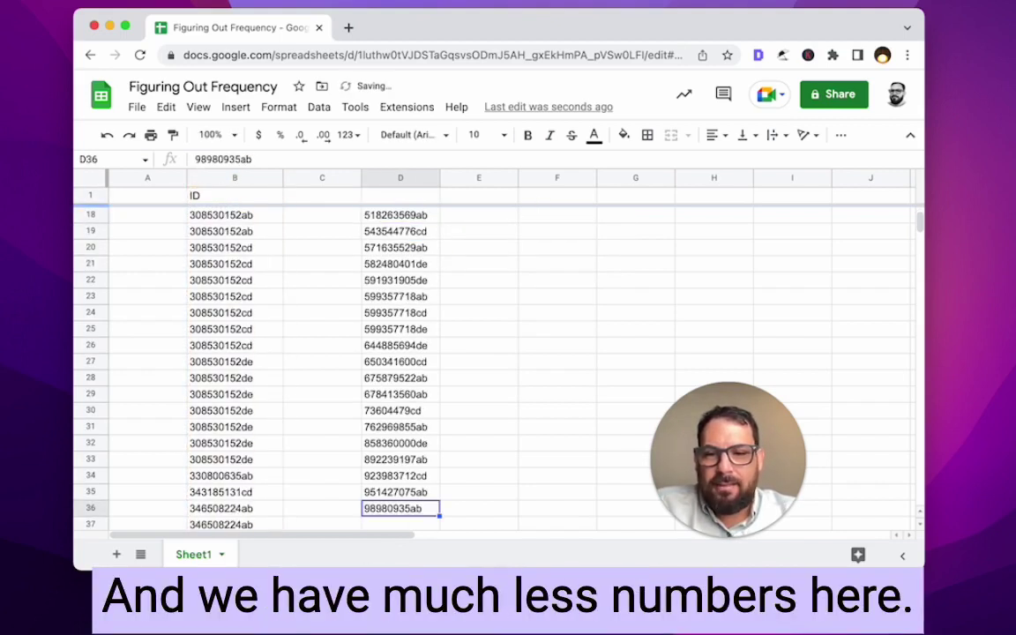
scroll(294, 399, down, 2)
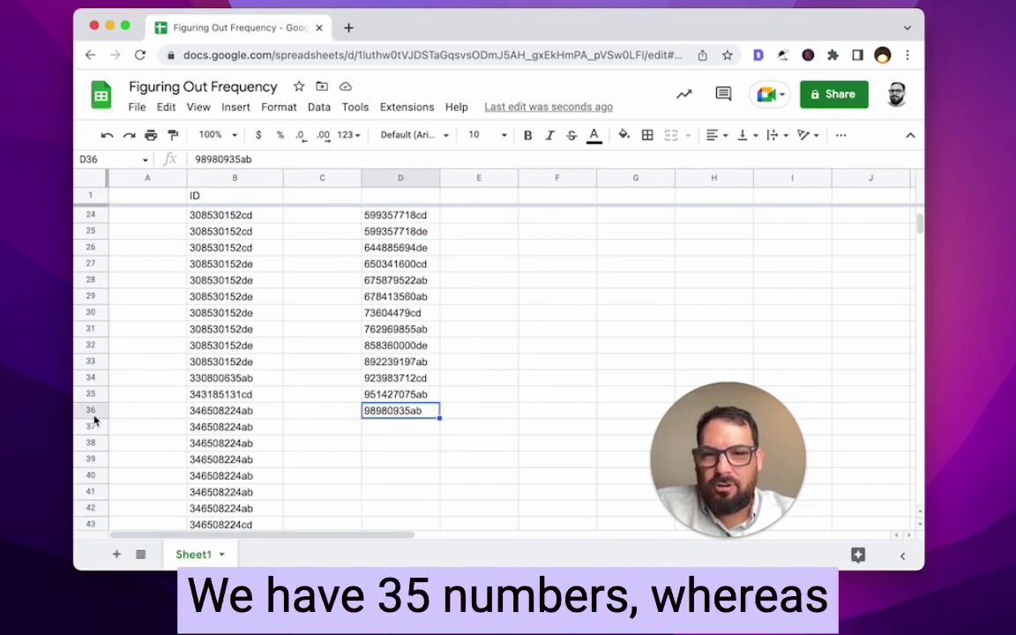
scroll(298, 413, down, 10)
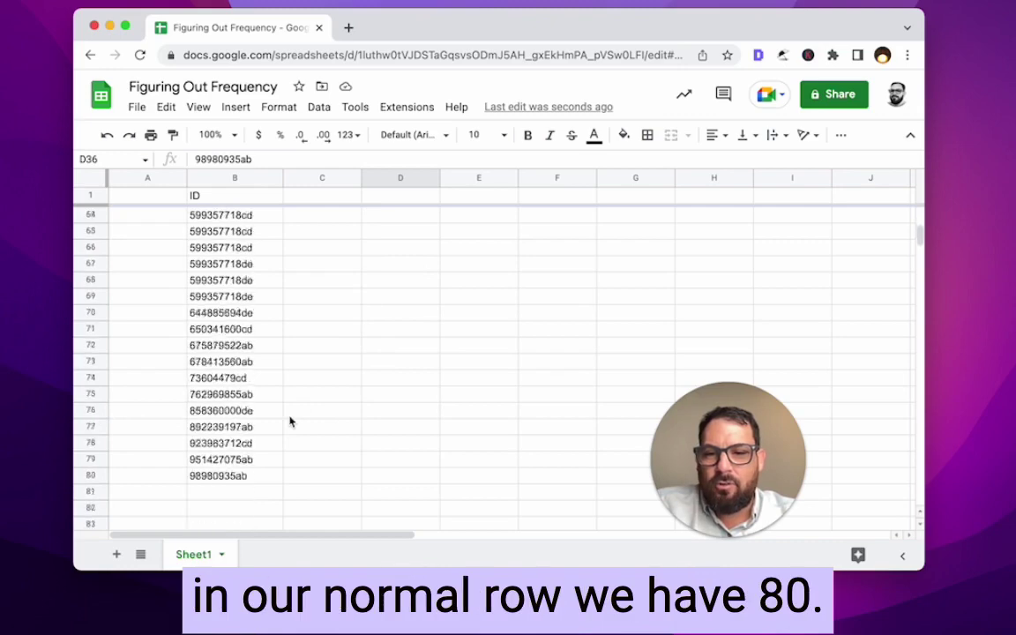
- Check how far the unique ID list in column D extends below its formula in D2
scroll(221, 392, up, 6)
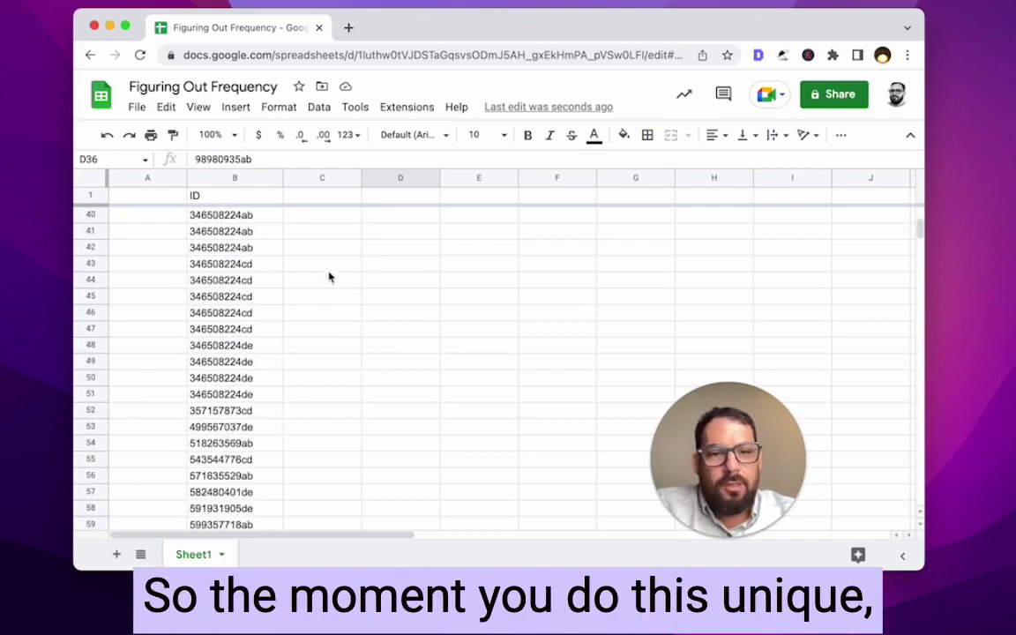
scroll(331, 273, up, 10)
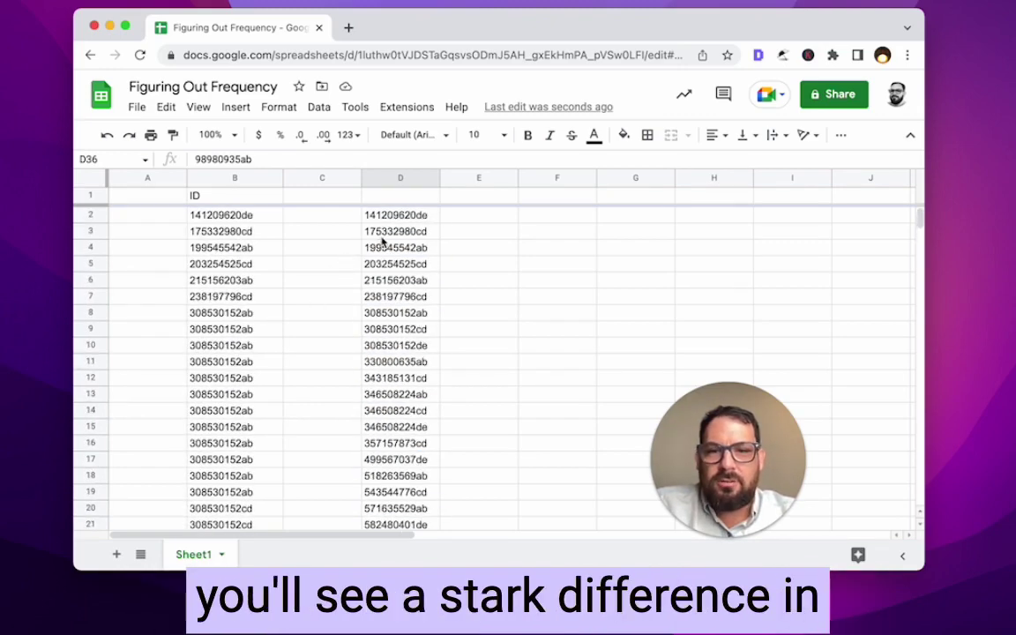
click(389, 218)
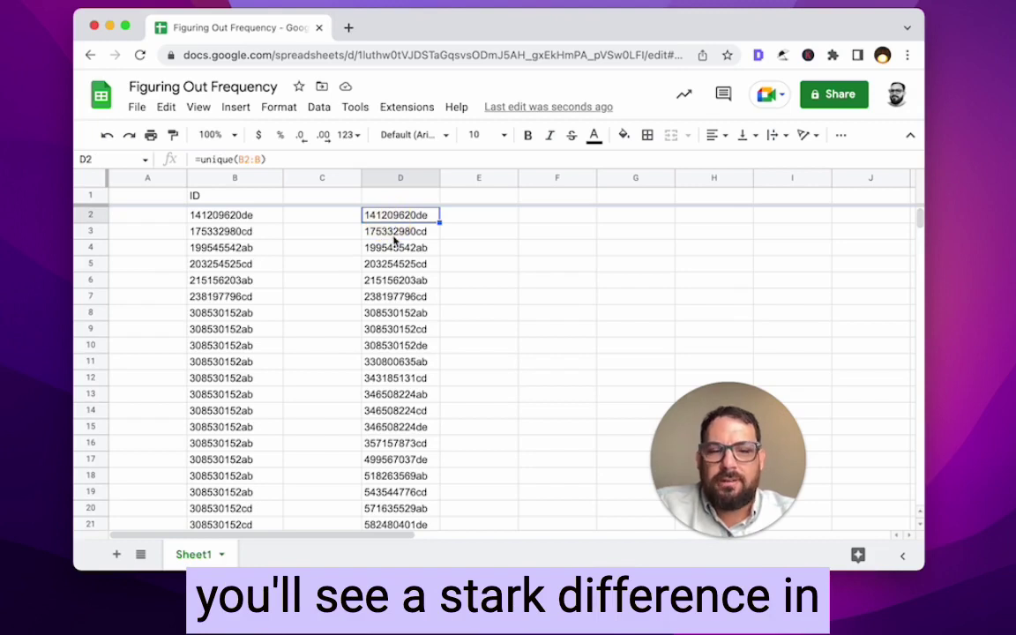
key(super+Down)
key(super+Up)
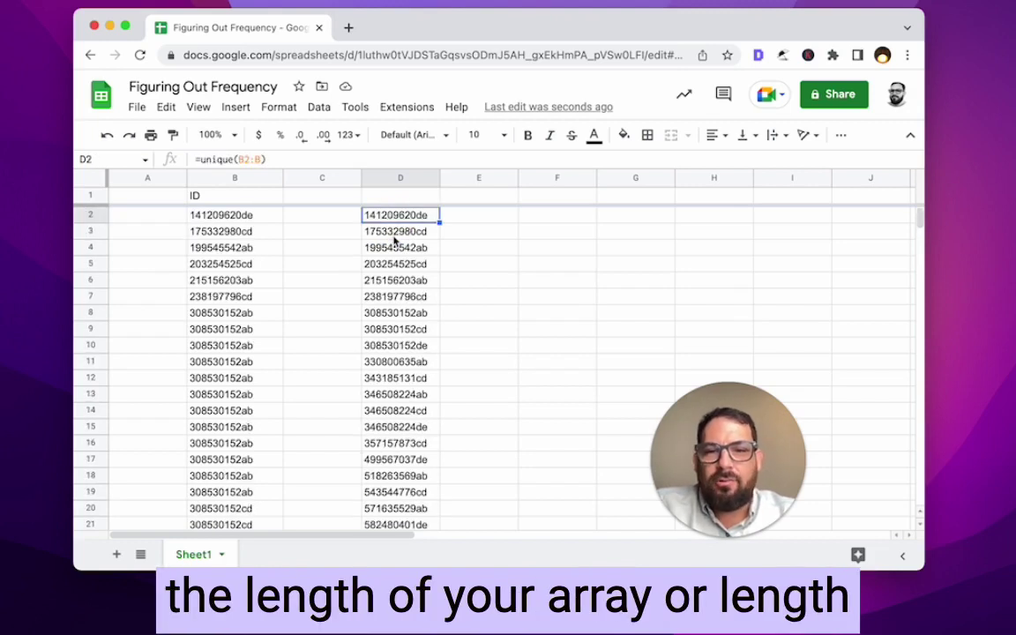
key(Down)
key(Up)
key(Up)
key(Down)
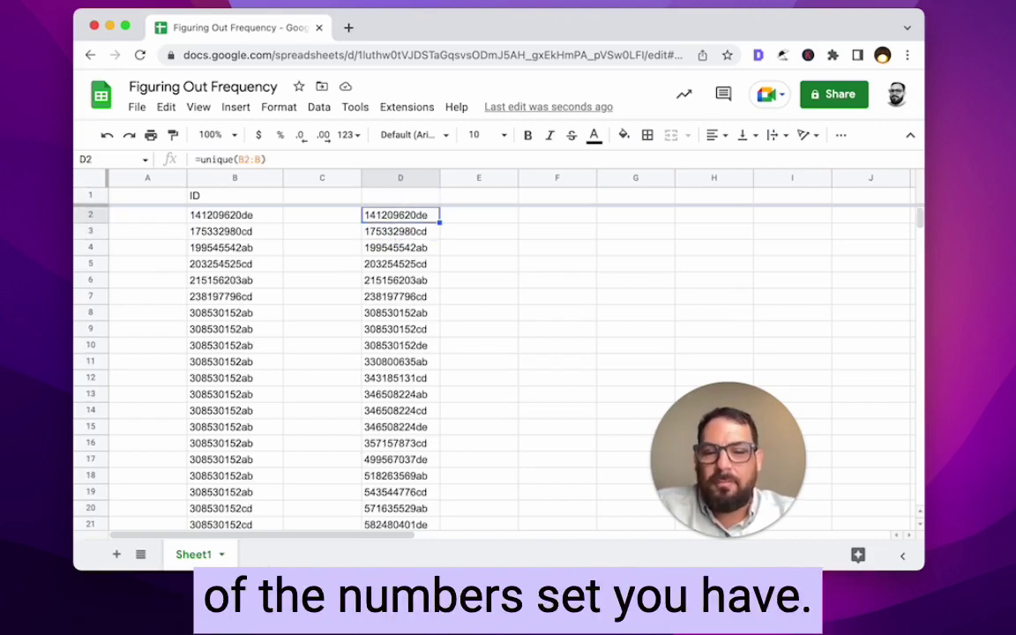
key(Right)
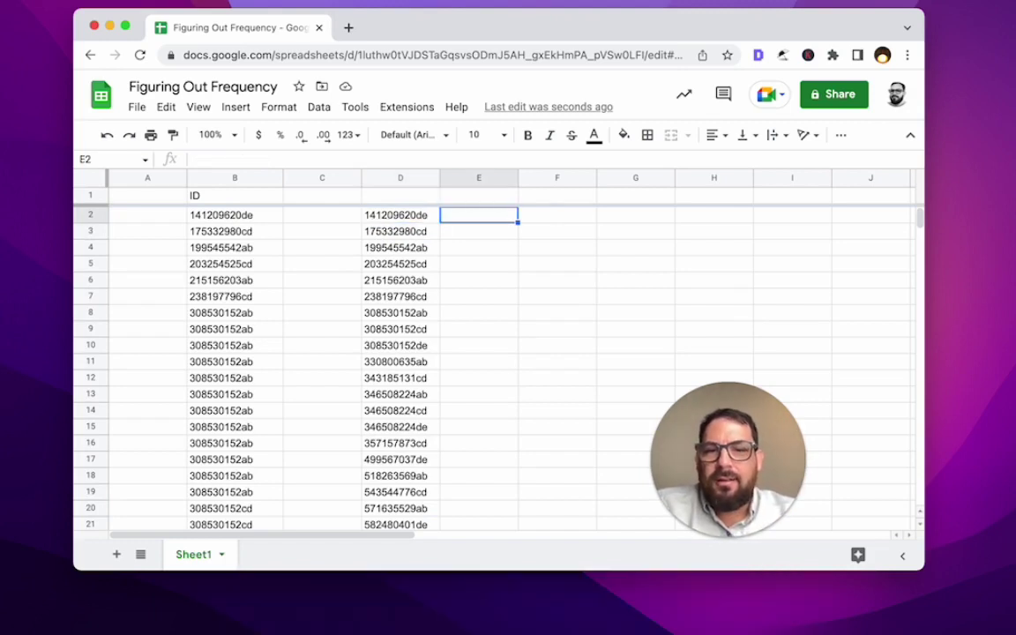
key(Left)
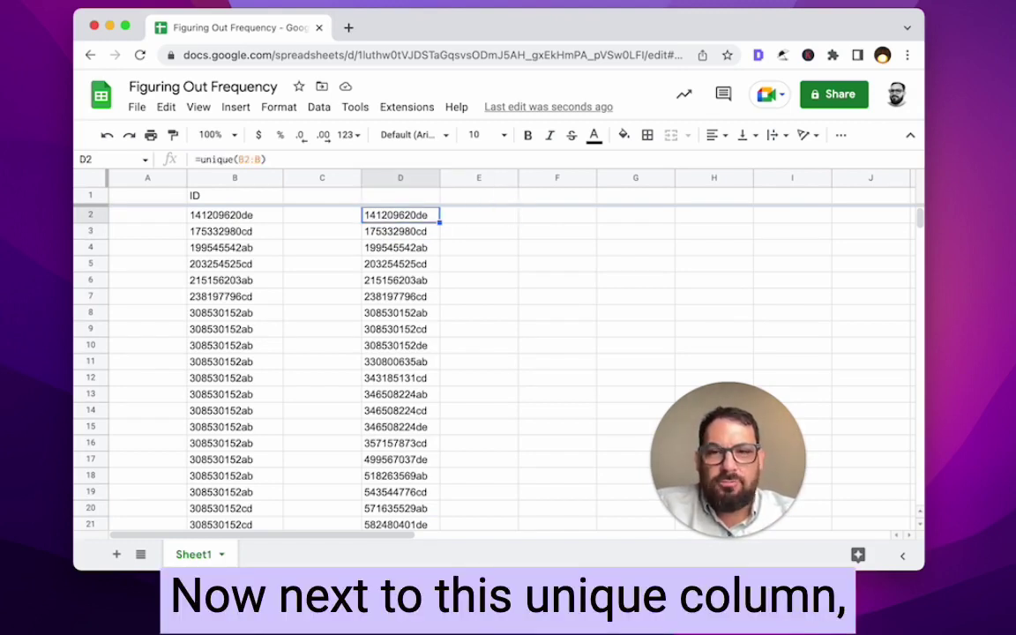
key(Right)
key(Left)
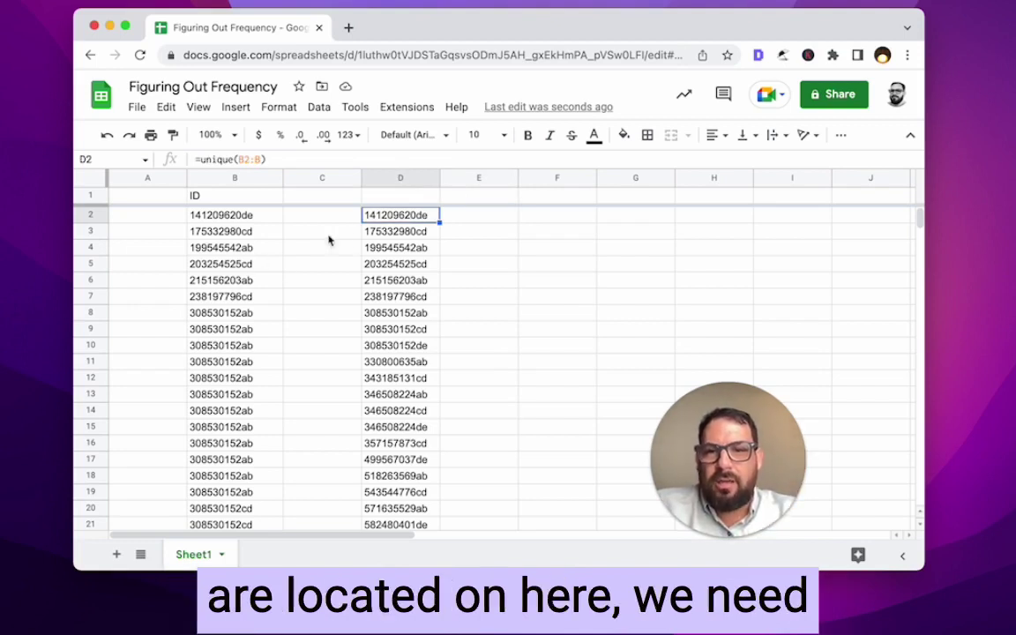
- Begin a COUNTIF formula in E2 with column B as the range and D2 as the criterion, =countif(B:B,D2
click(482, 218)
text(=)
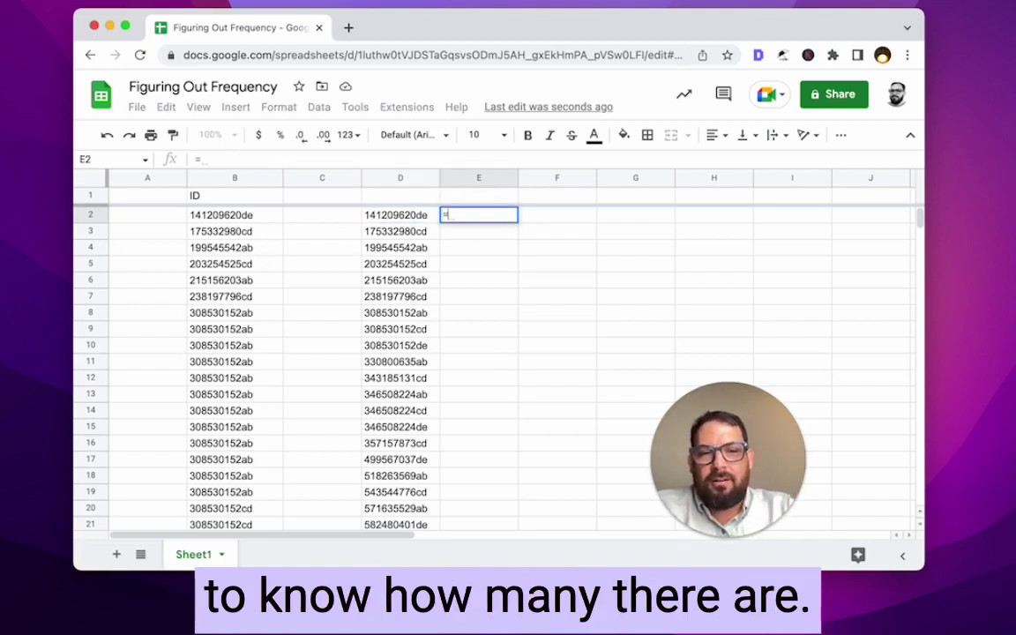
text(countif()
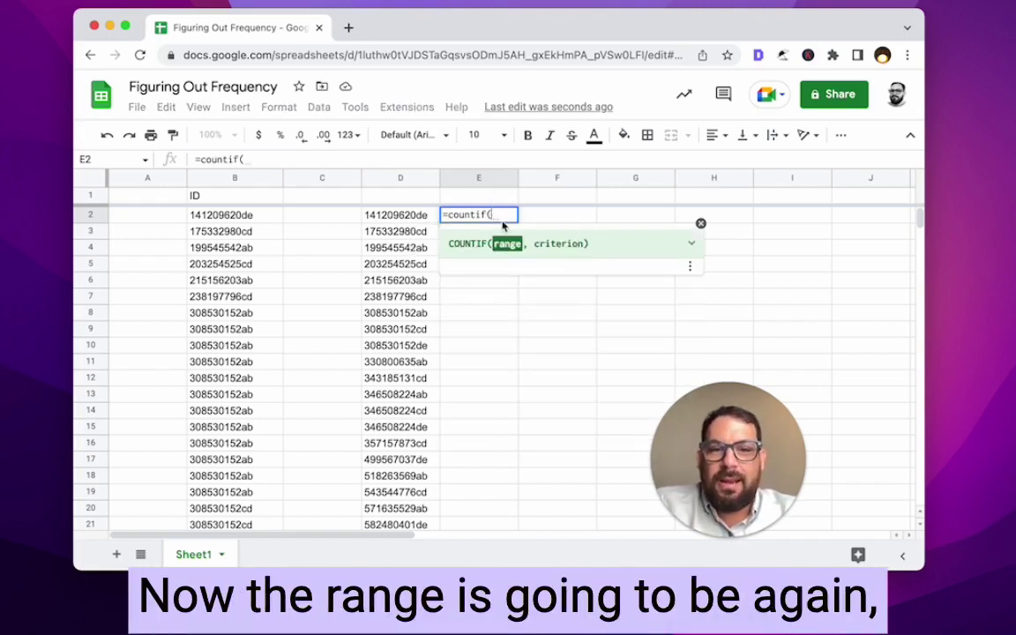
text(B:B)
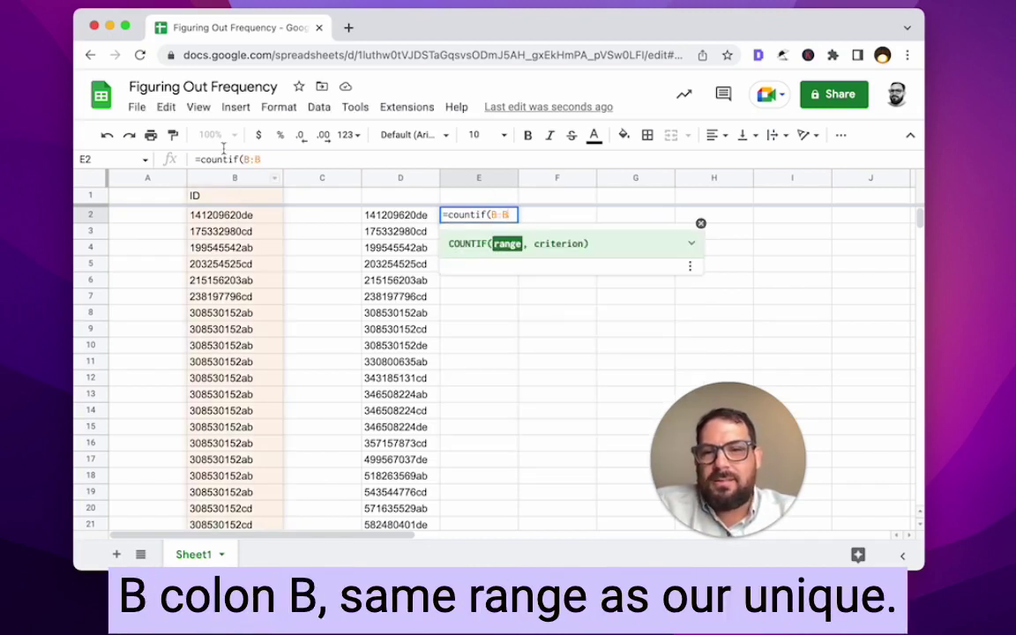
text(,)
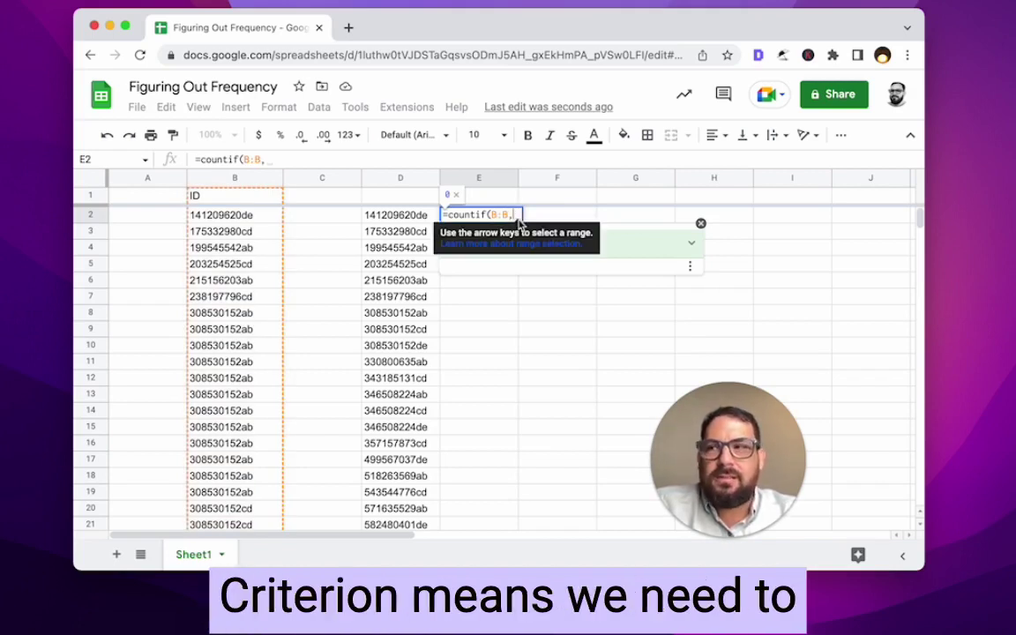
click(423, 221)
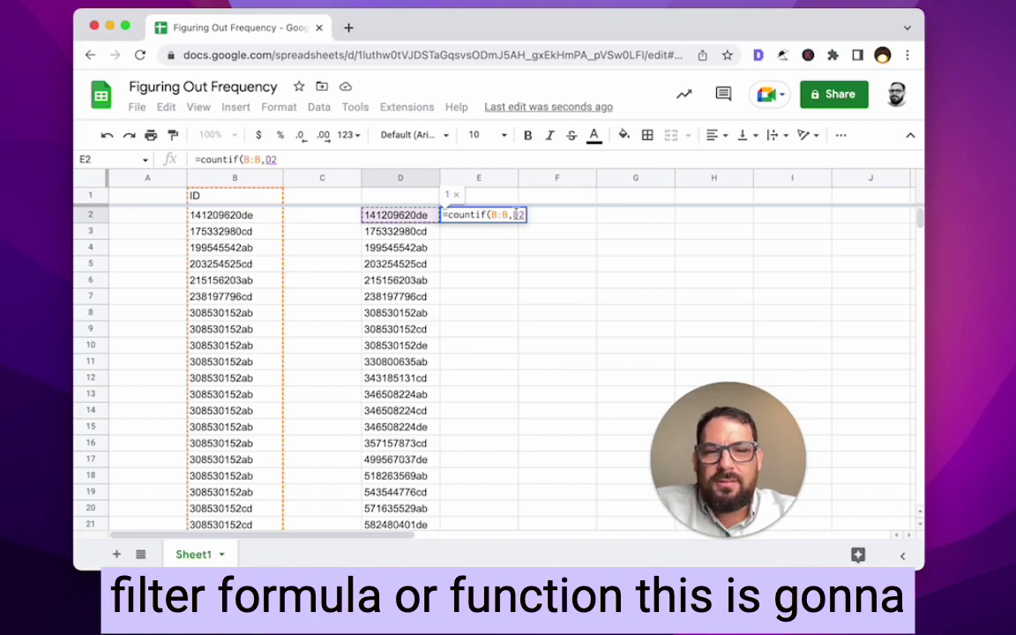
- Try B:B=D2 as the criterion of the COUNTIF formula in E2, and return to D2 alone
click(522, 215)
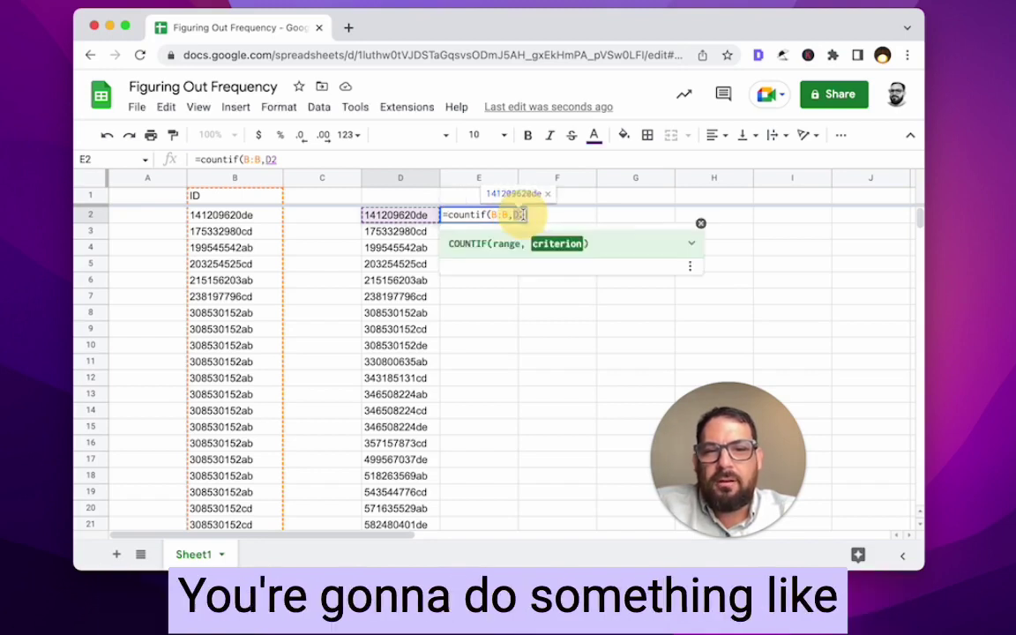
key(BackSpace)
key(BackSpace)
text(B:B=D2)
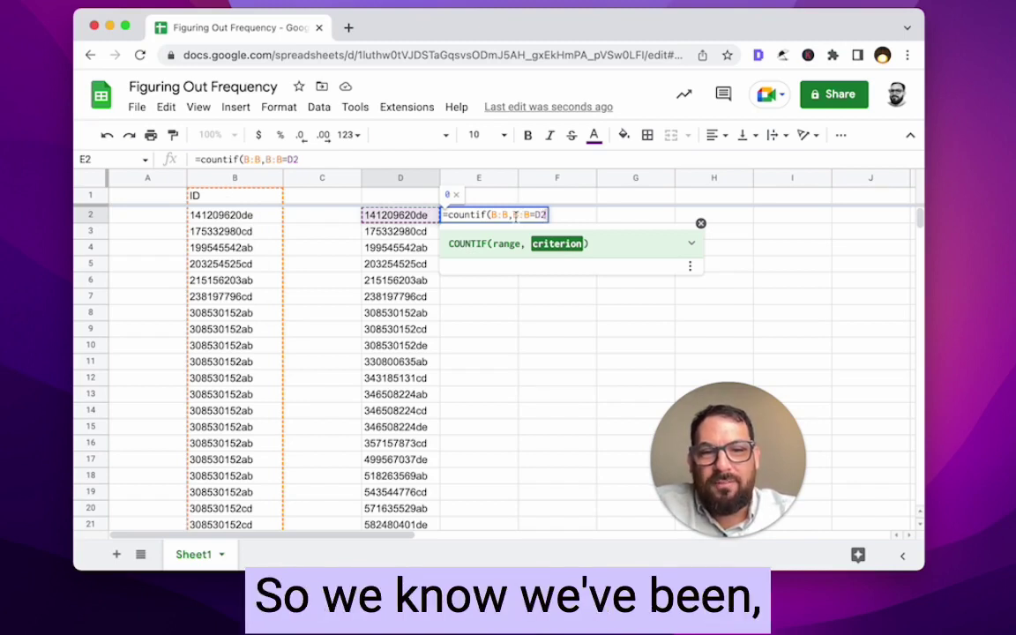
drag(514, 215, 531, 214)
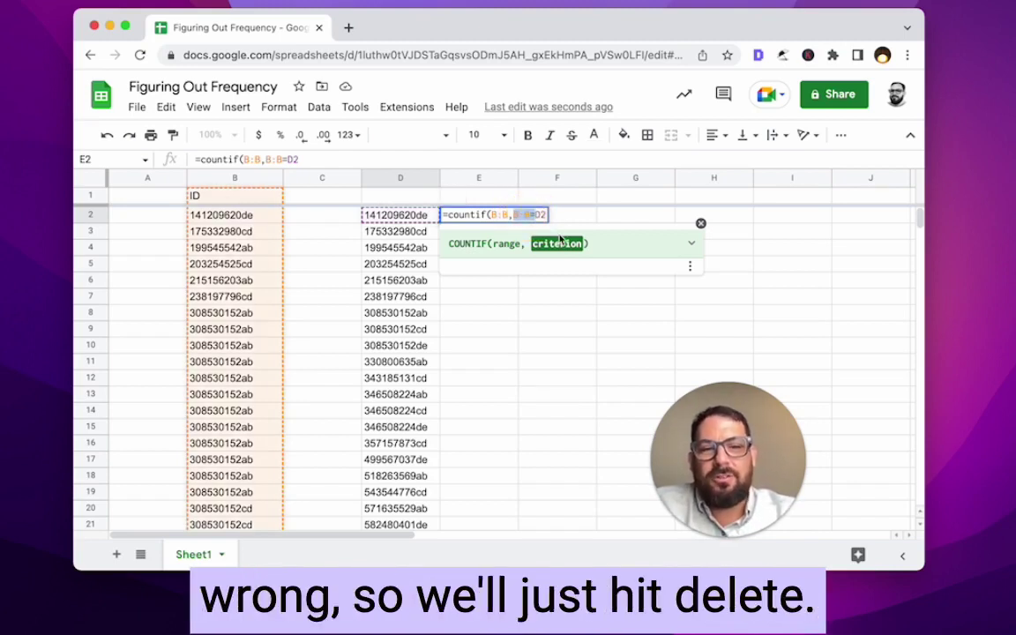
key(BackSpace)
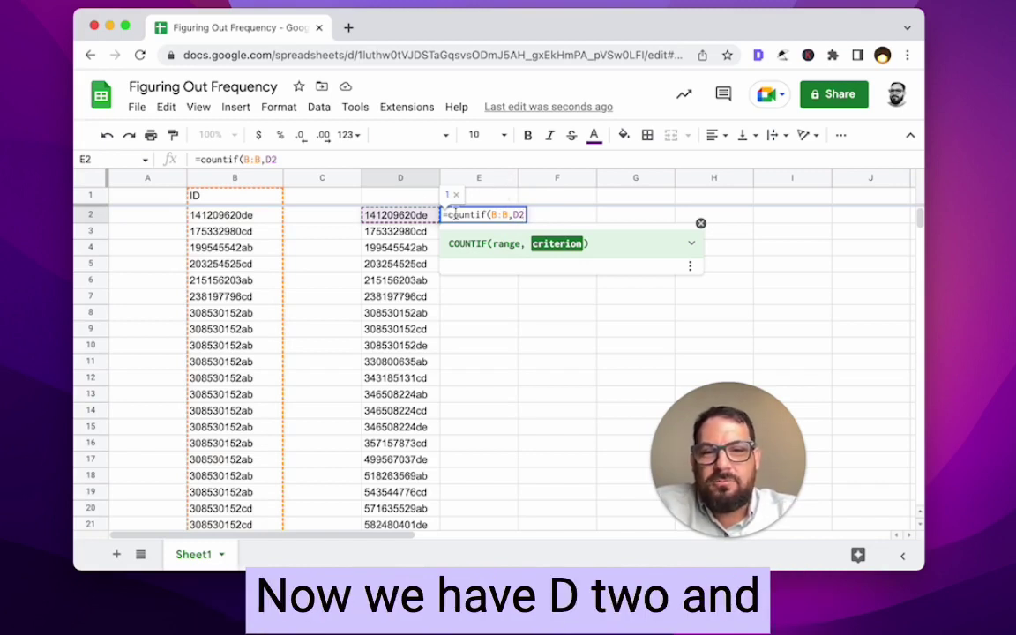
- Complete the formula in E2 as =countif(B:B,D2) and leave the suggested autofill unused
text())
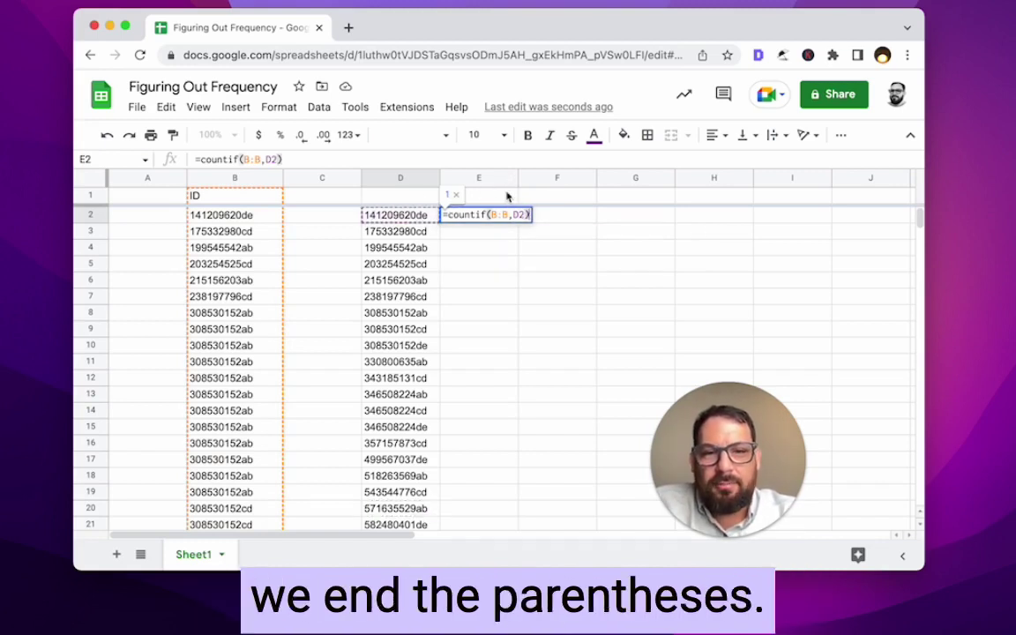
key(Return)
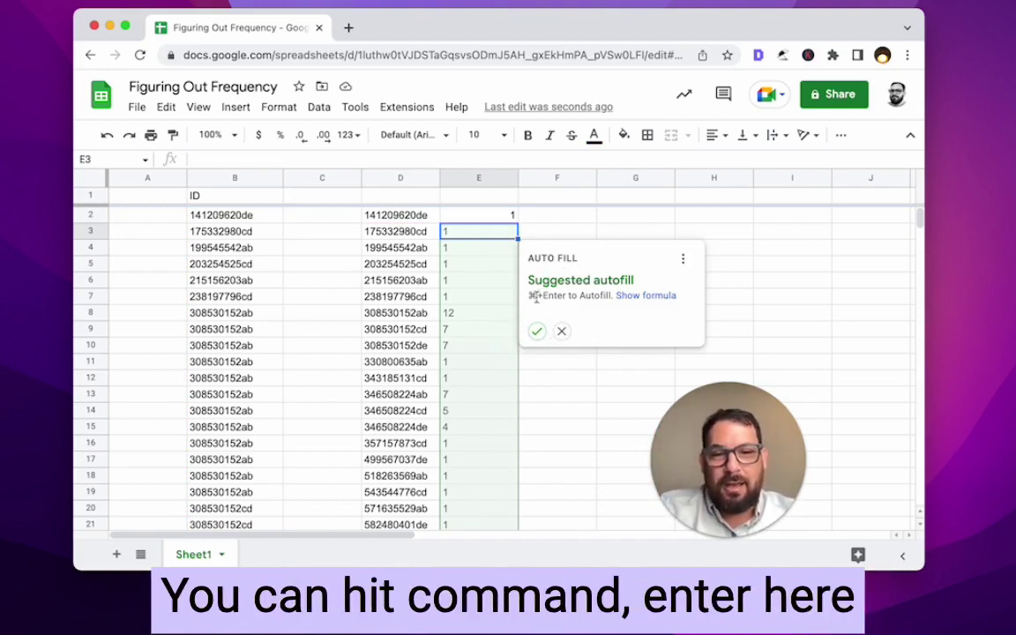
click(481, 248)
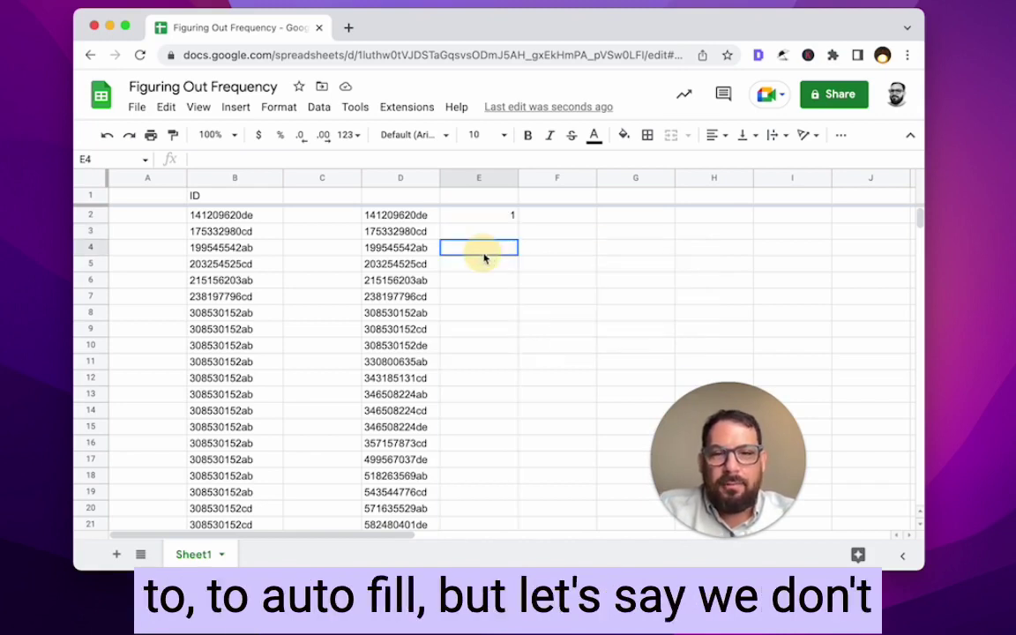
- Copy the COUNTIF formula from E2 into E3
click(465, 216)
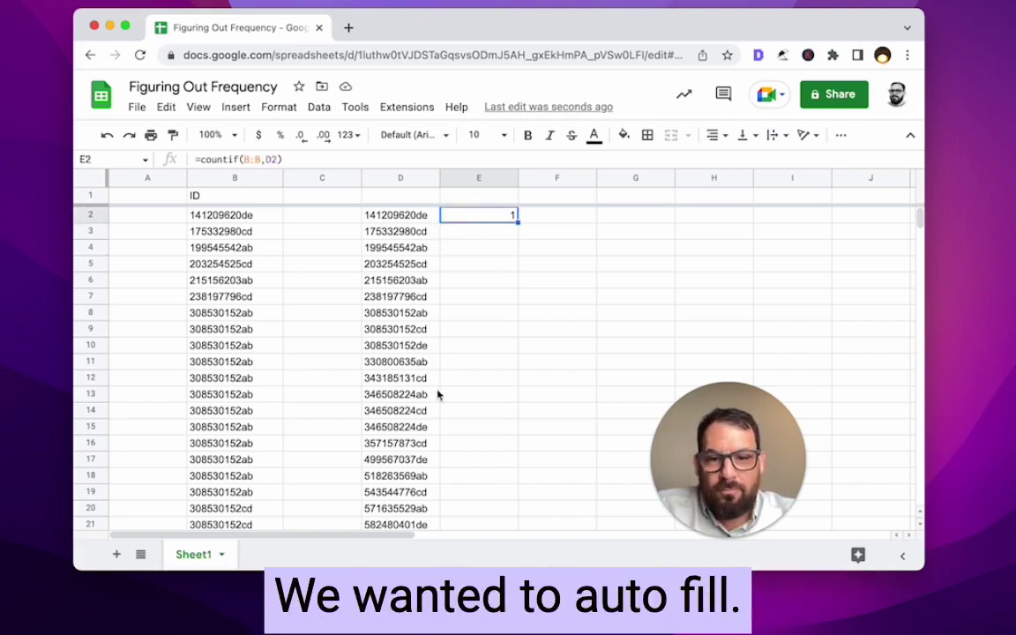
scroll(437, 394, down, 5)
scroll(427, 370, up, 5)
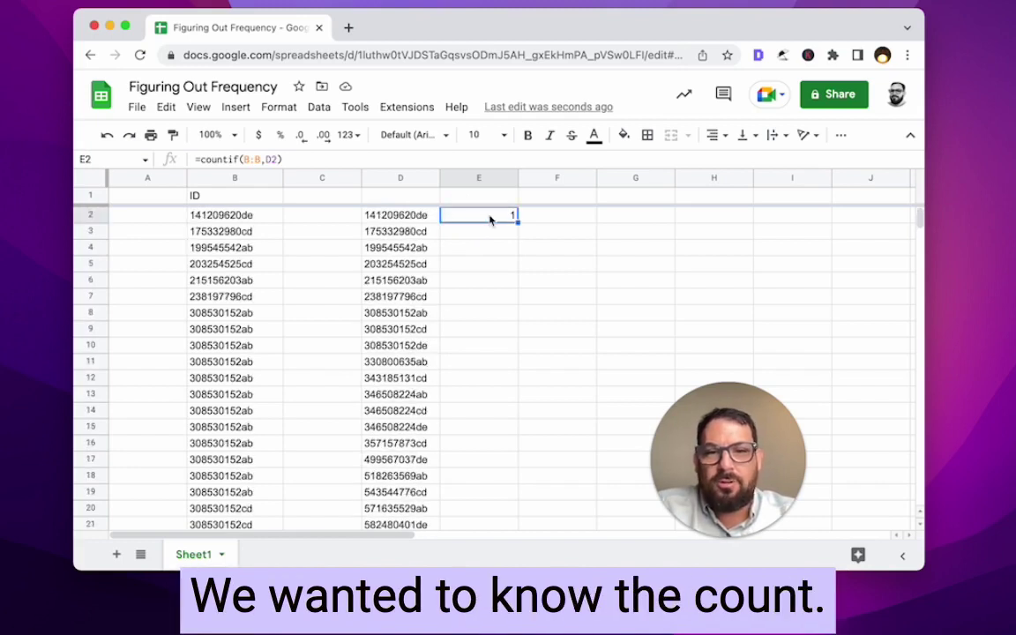
key(super+c)
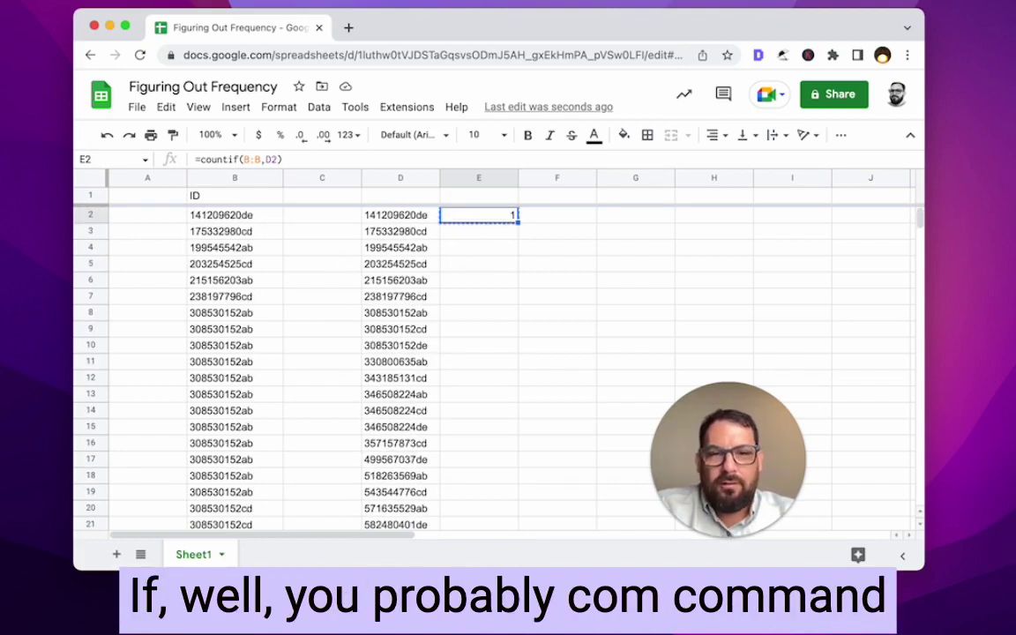
key(Down)
key(super+v)
key(Down)
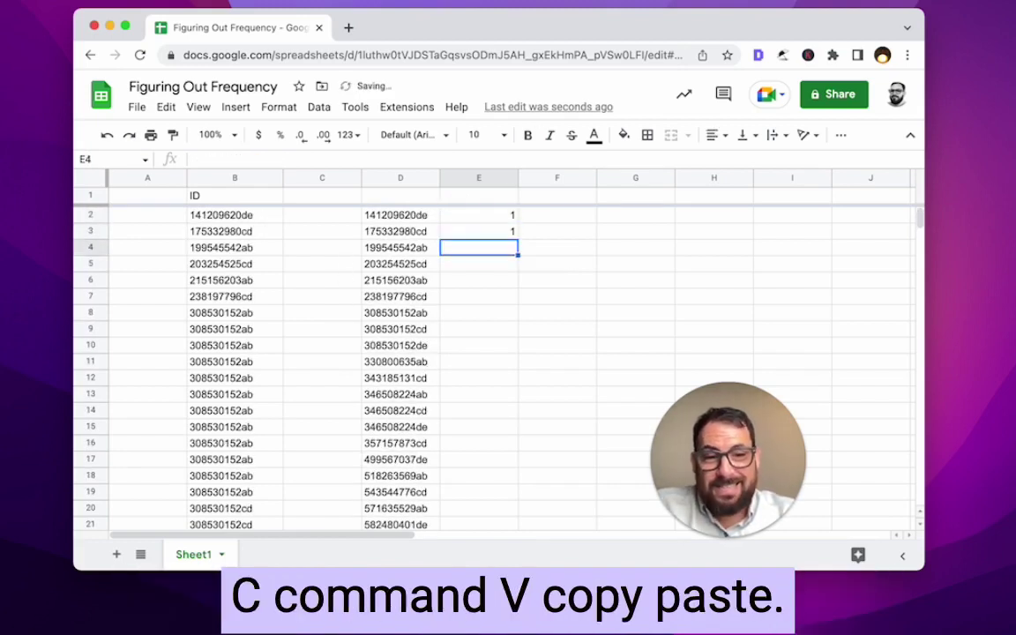
key(Up)
key(Up)
key(super+c)
key(Down)
key(super+v)
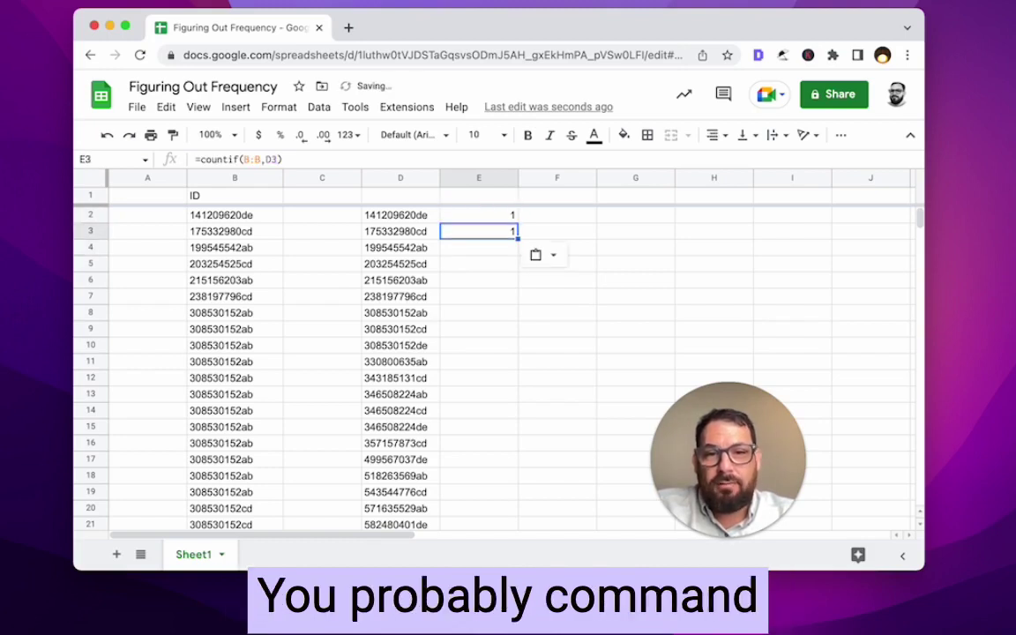
- Paste the copied COUNTIF formula one cell at a time into E4 through E7
key(Down)
key(super+v)
key(Down)
key(super+v)
key(Down)
key(super+v)
key(Down)
key(super+v)
key(Up)
key(Up)
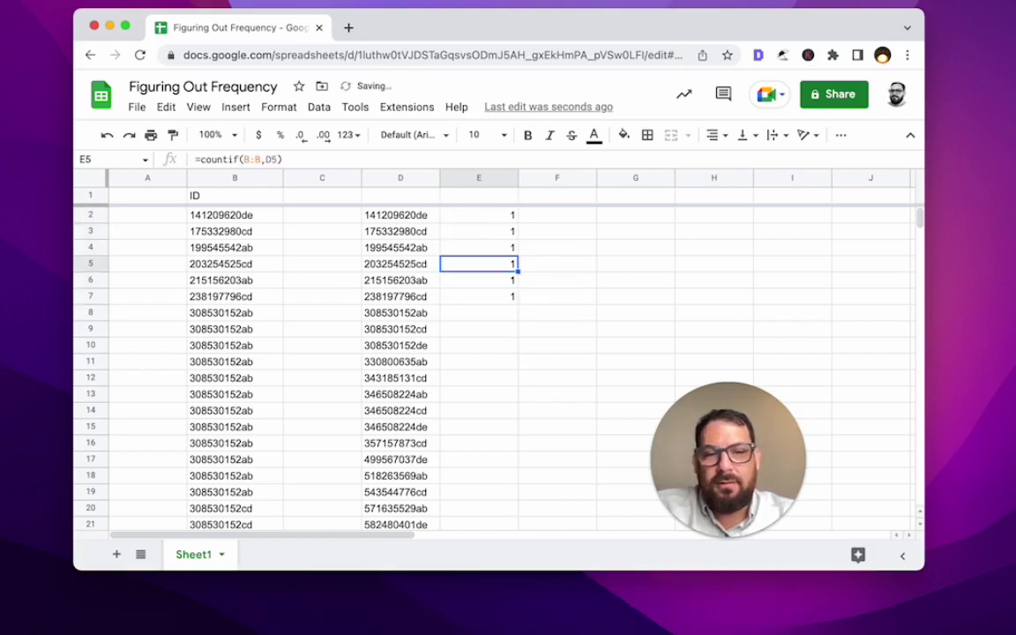
- Clear the pasted formulas from E3:E8, keeping only the original in E2
key(Up)
key(Up)
key(shift+Down)
key(shift+Down)
key(shift+Down)
key(shift+Down)
key(shift+Down)
key(Delete)
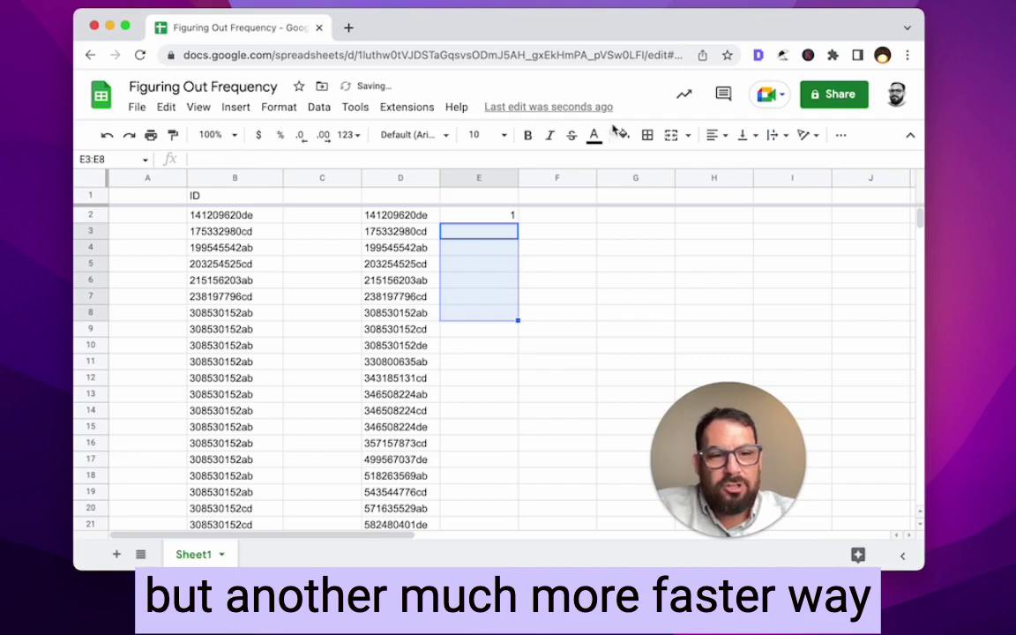
- Autofill the COUNTIF formula from E2 down column E alongside the whole unique ID list
click(507, 216)
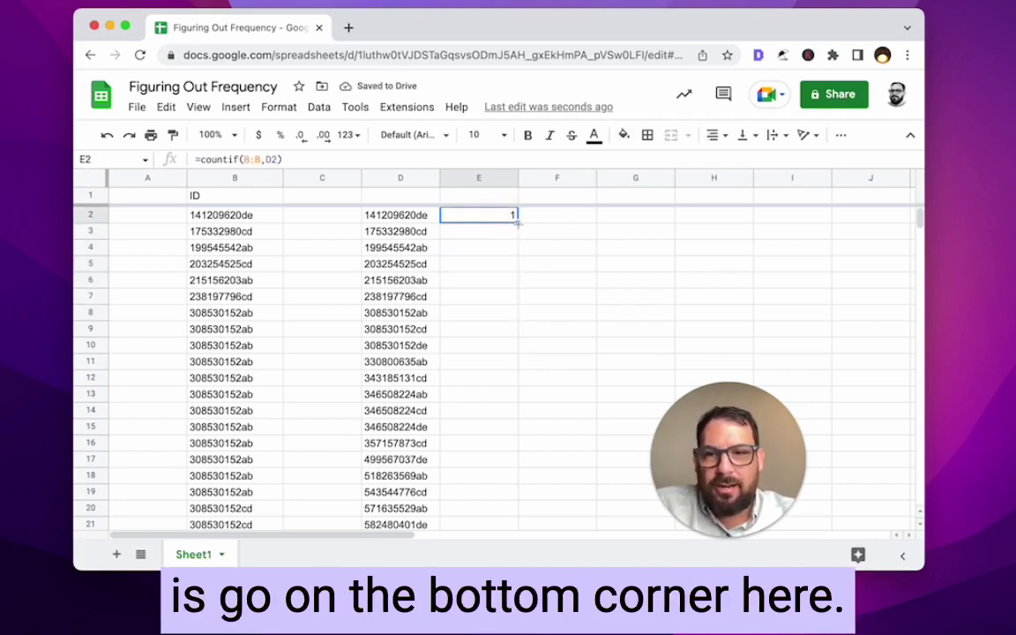
double_click(518, 223)
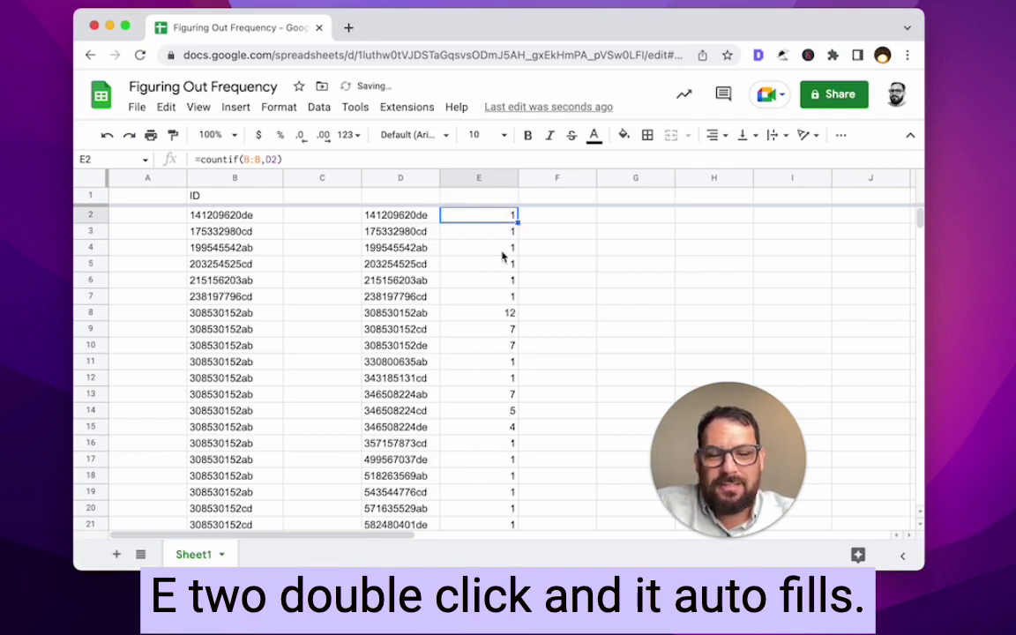
- Examine the counts in column E against their IDs in column D, especially the IDs that occur more than once
click(416, 317)
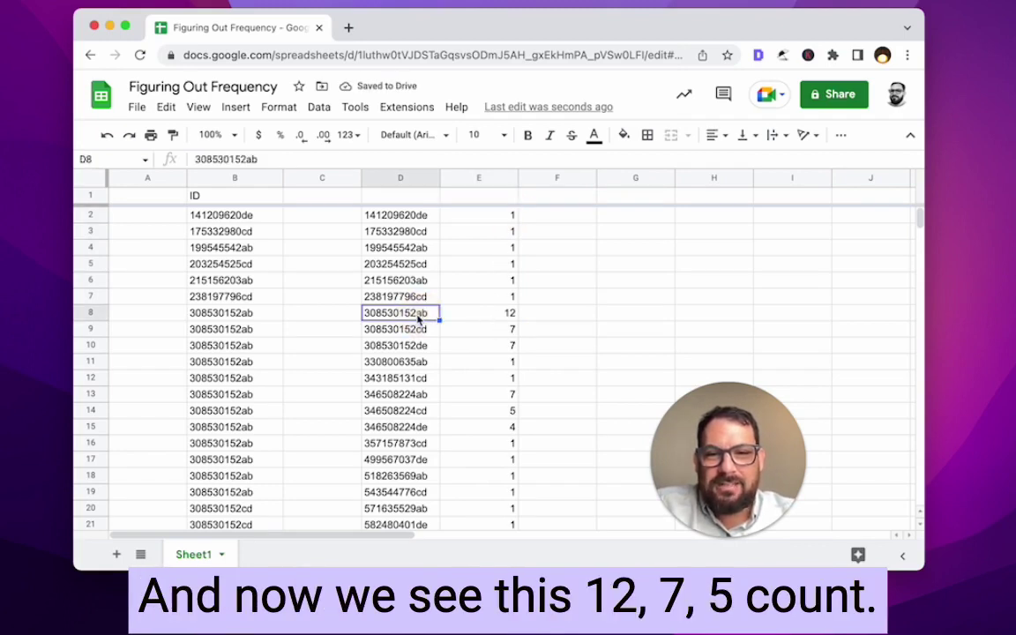
scroll(420, 319, down, 1)
click(463, 379)
scroll(465, 376, down, 5)
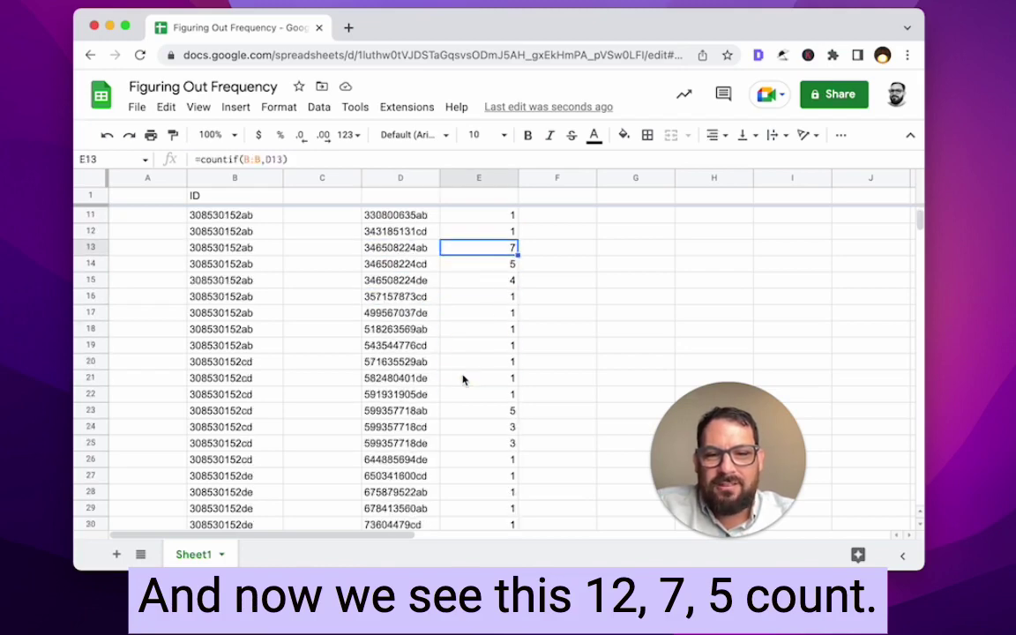
click(482, 280)
click(415, 264)
click(479, 263)
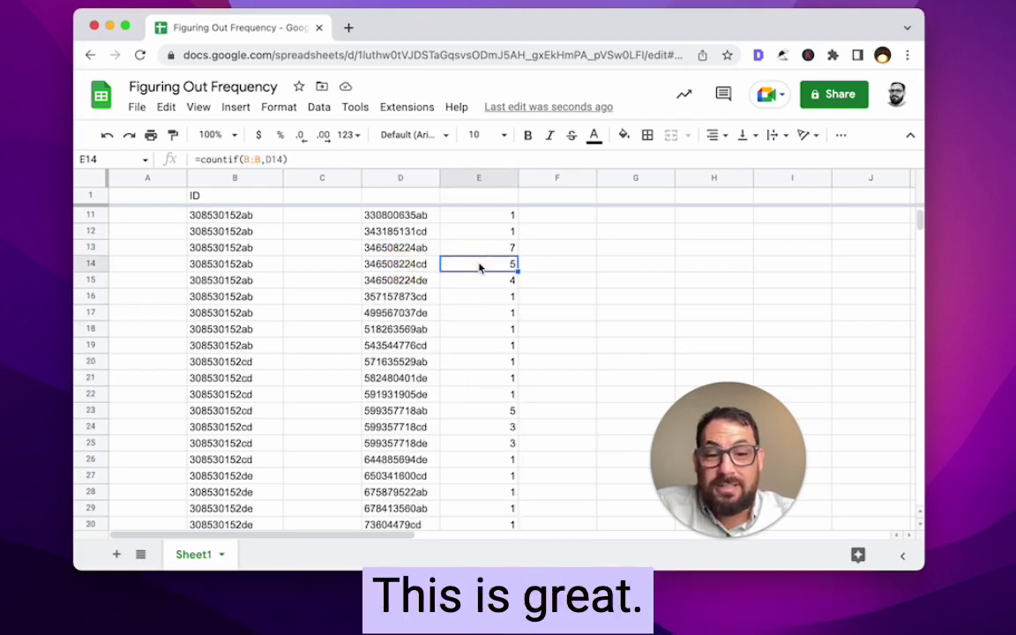
scroll(479, 267, down, 6)
scroll(481, 310, up, 10)
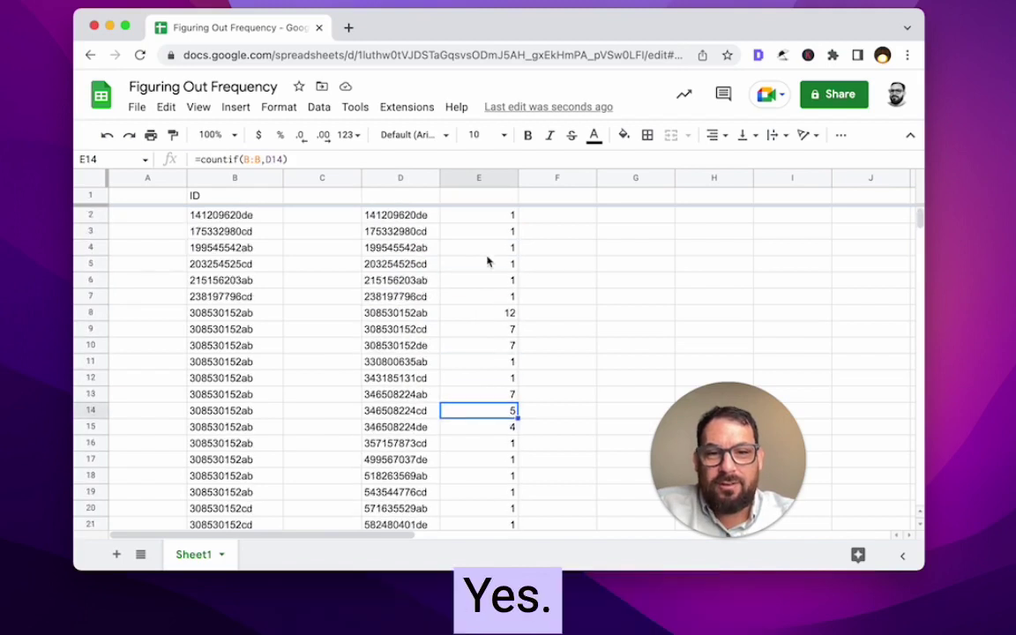
- Select columns D and E together and open their column options
click(486, 235)
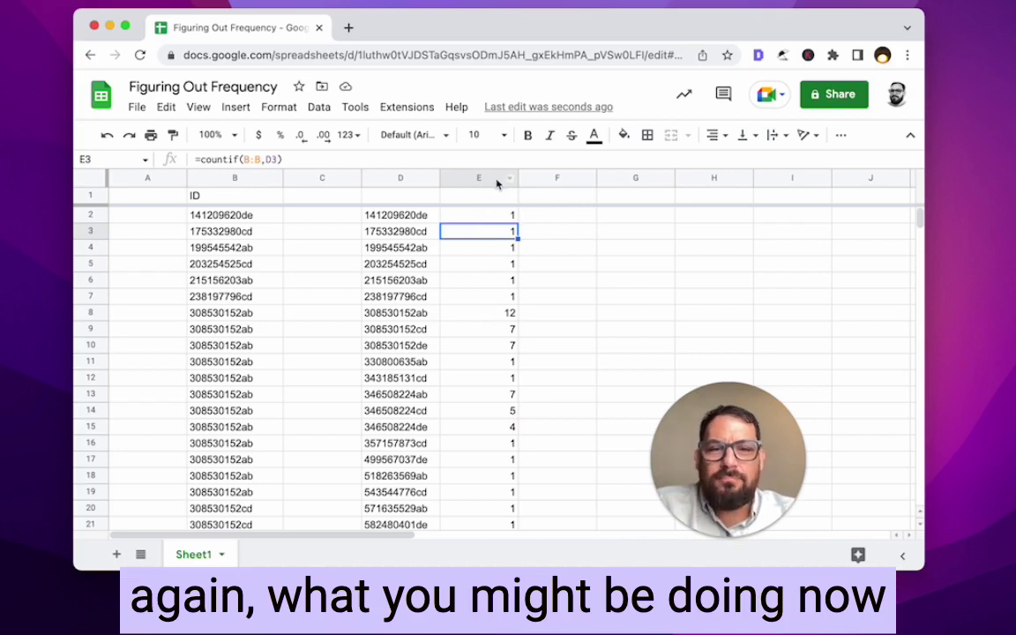
drag(388, 176, 481, 172)
right_click(498, 175)
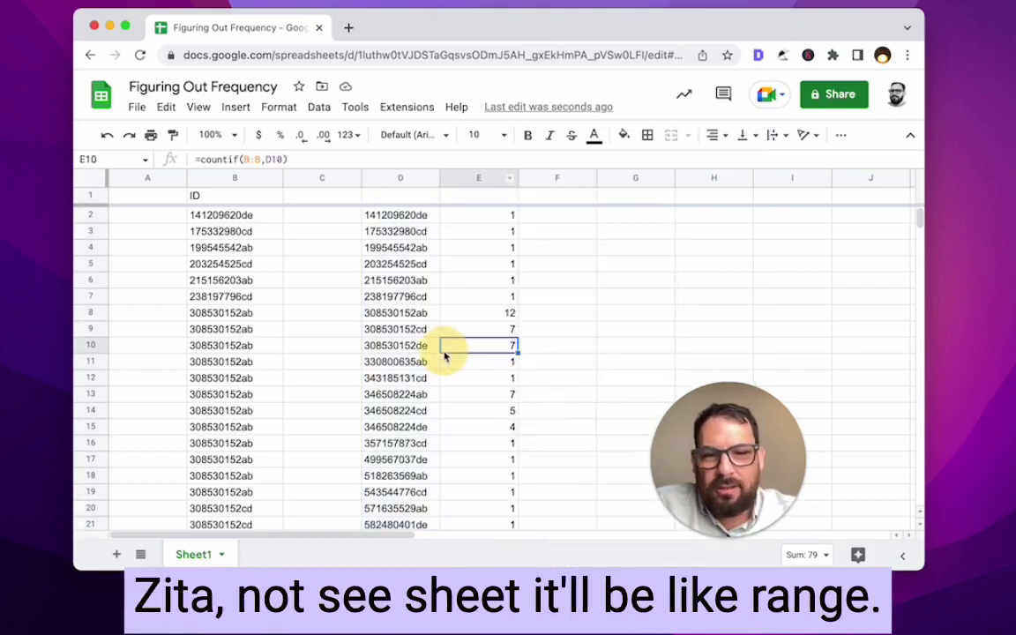
- Select the ID and count range D2:E36 and view its range sorting options without applying a sort
scroll(444, 352, down, 5)
scroll(462, 479, down, 3)
drag(465, 494, 420, 216)
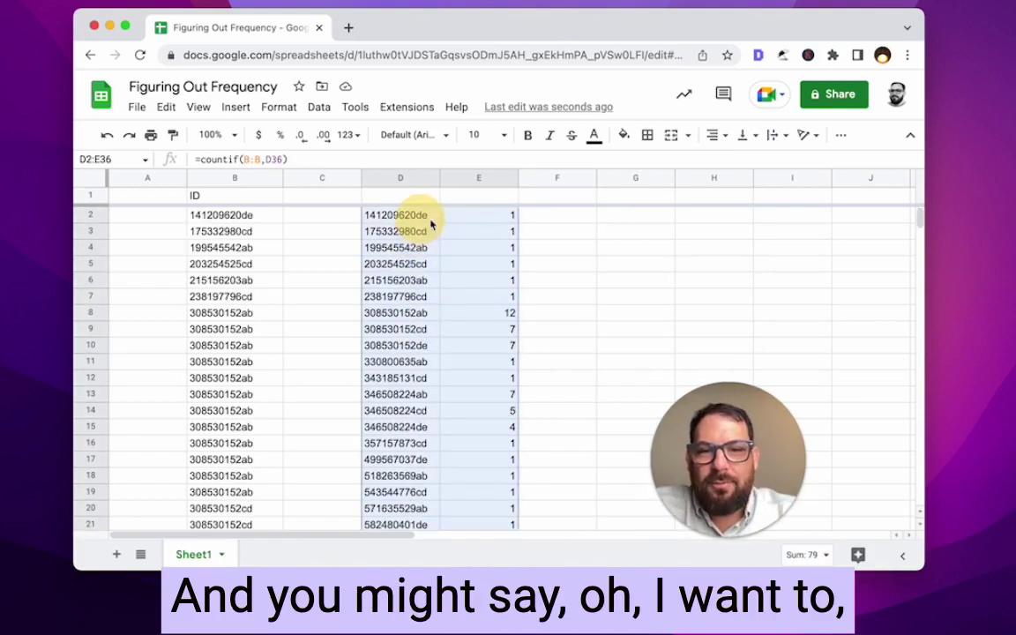
click(319, 108)
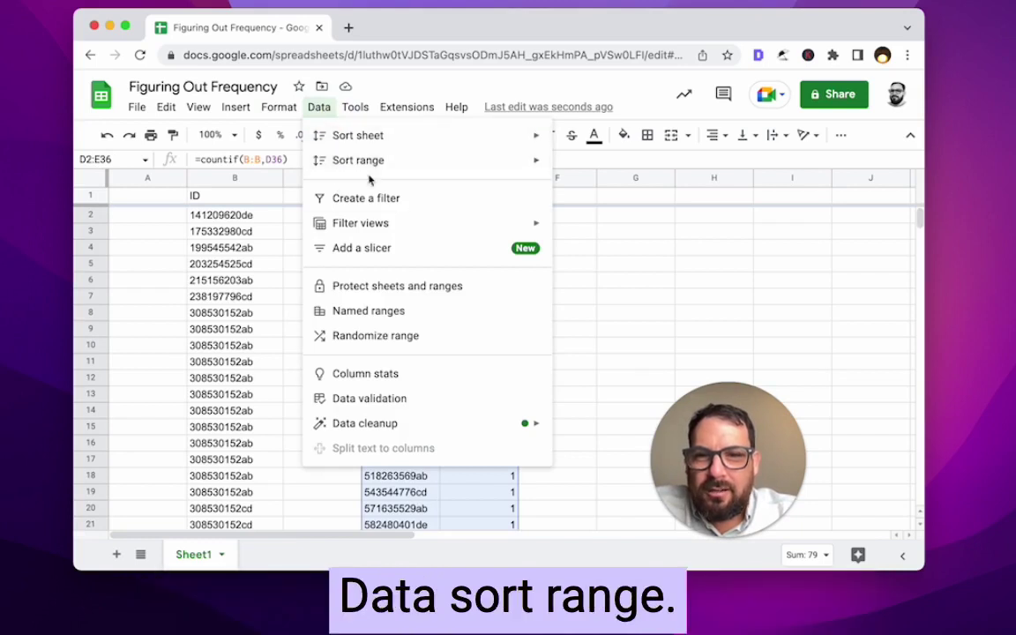
mouse_move(490, 167)
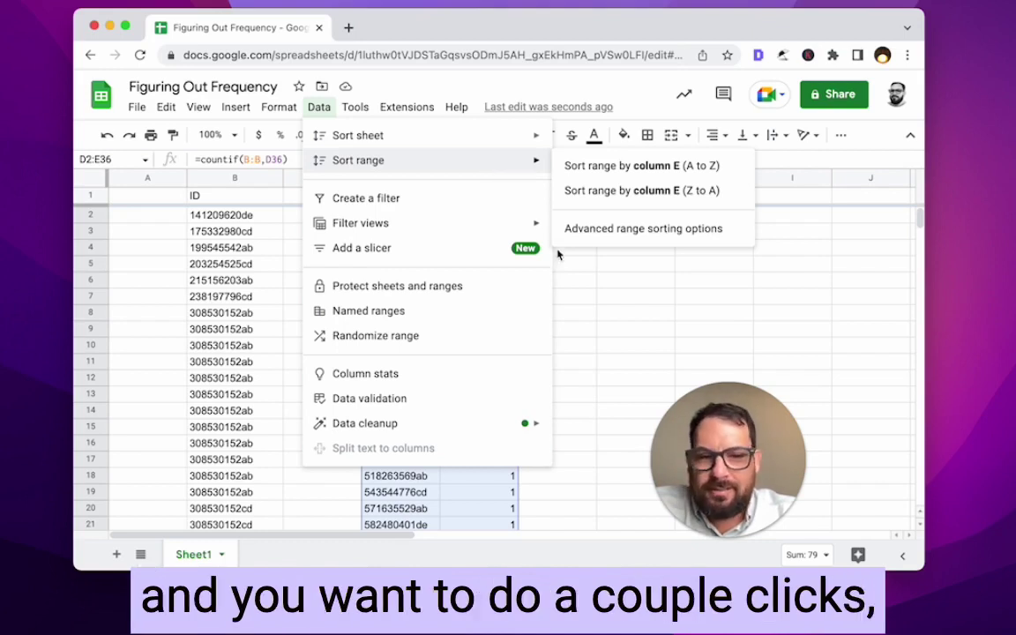
click(608, 277)
- Enter =sort(D:E,2,FALSE) in G2 to list the IDs and counts in descending order of count
click(608, 218)
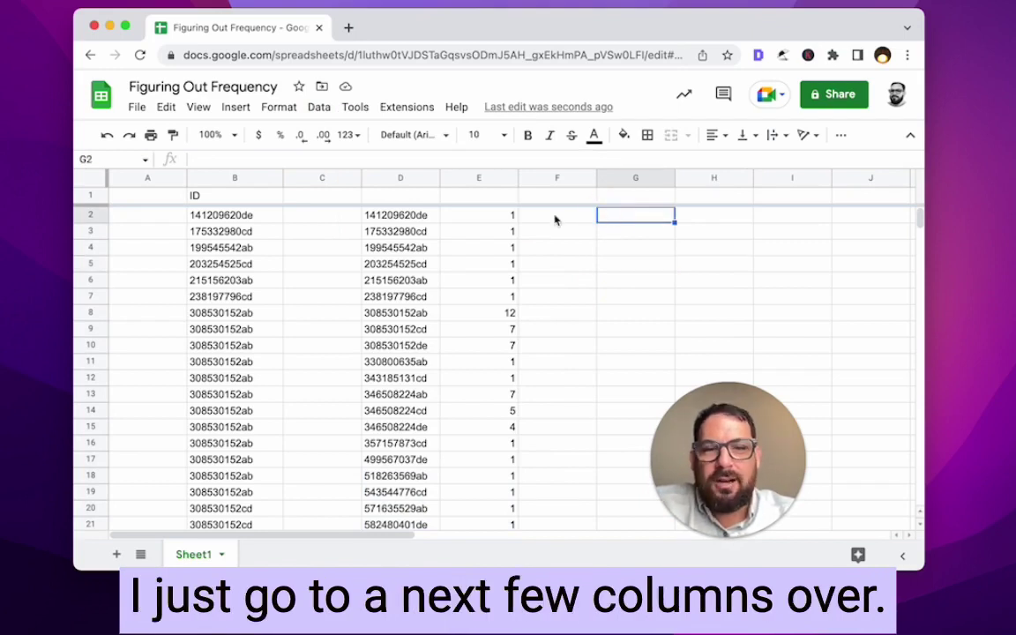
text(=sort)
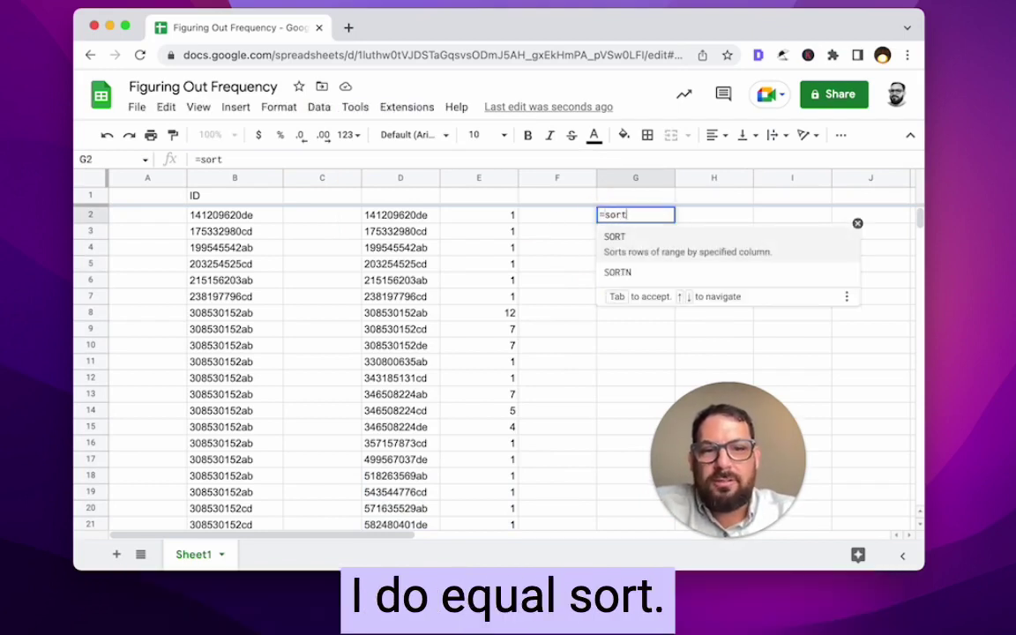
text(()
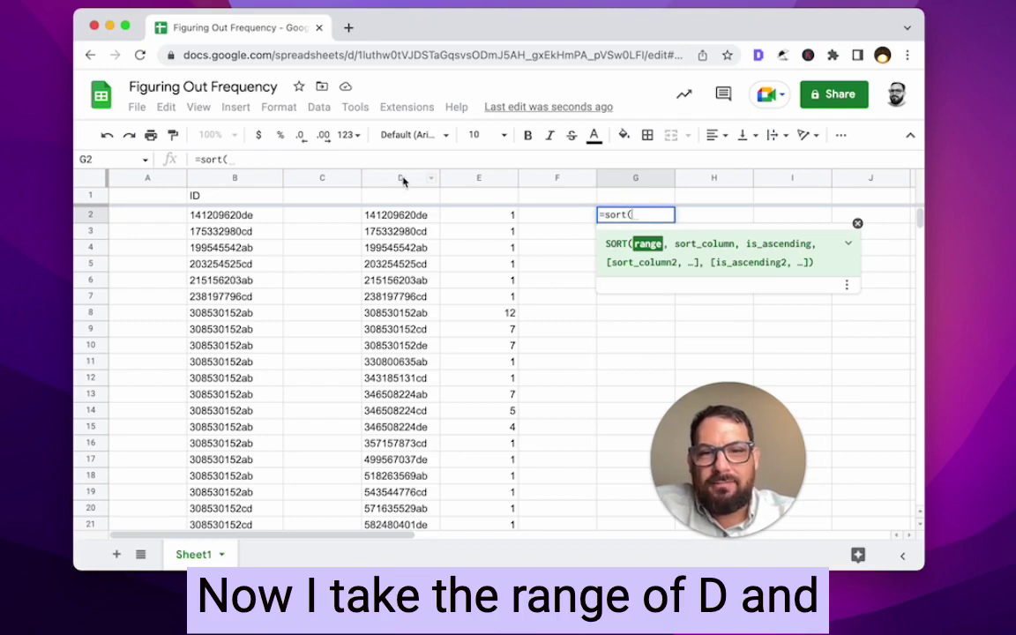
drag(402, 180, 479, 177)
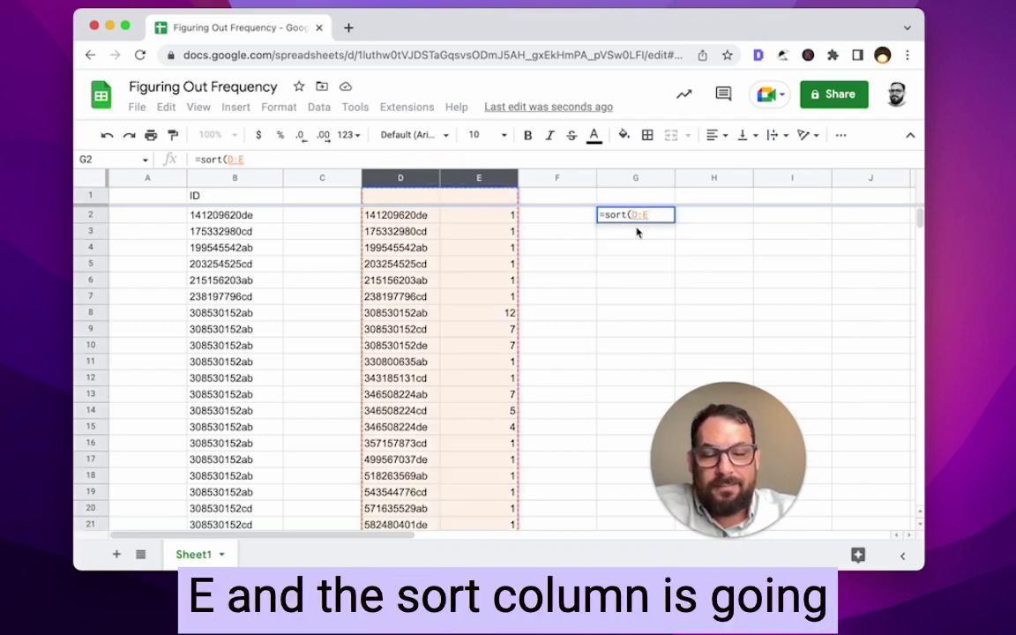
text(,)
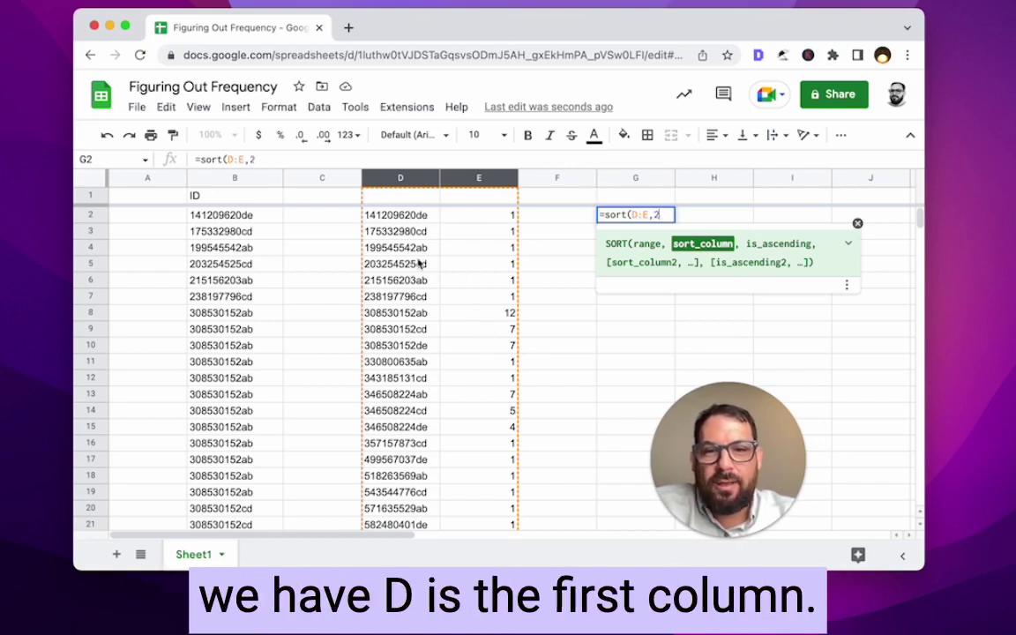
text( 2)
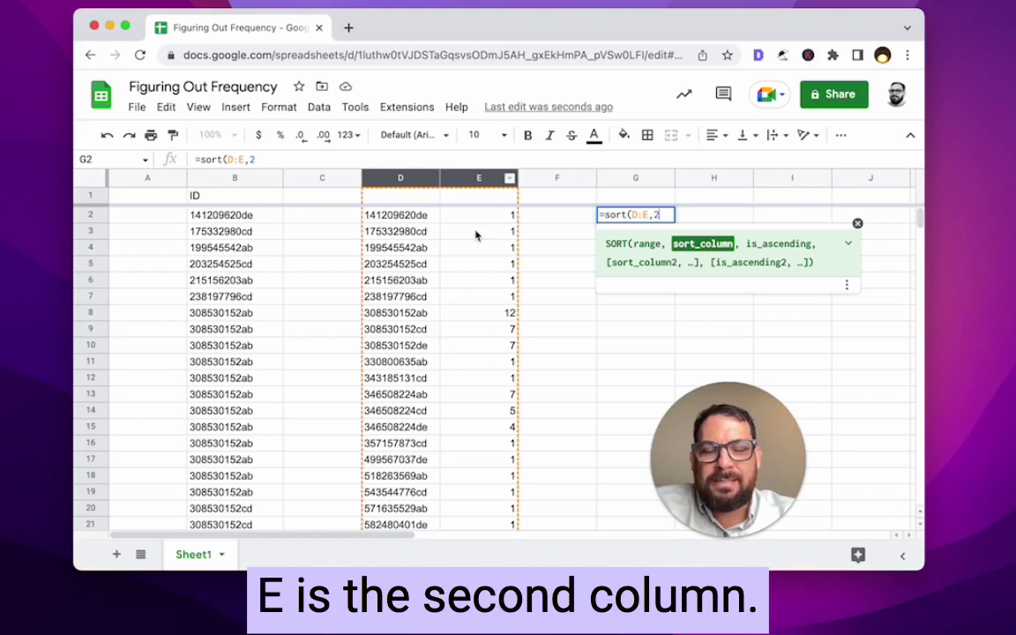
text(,)
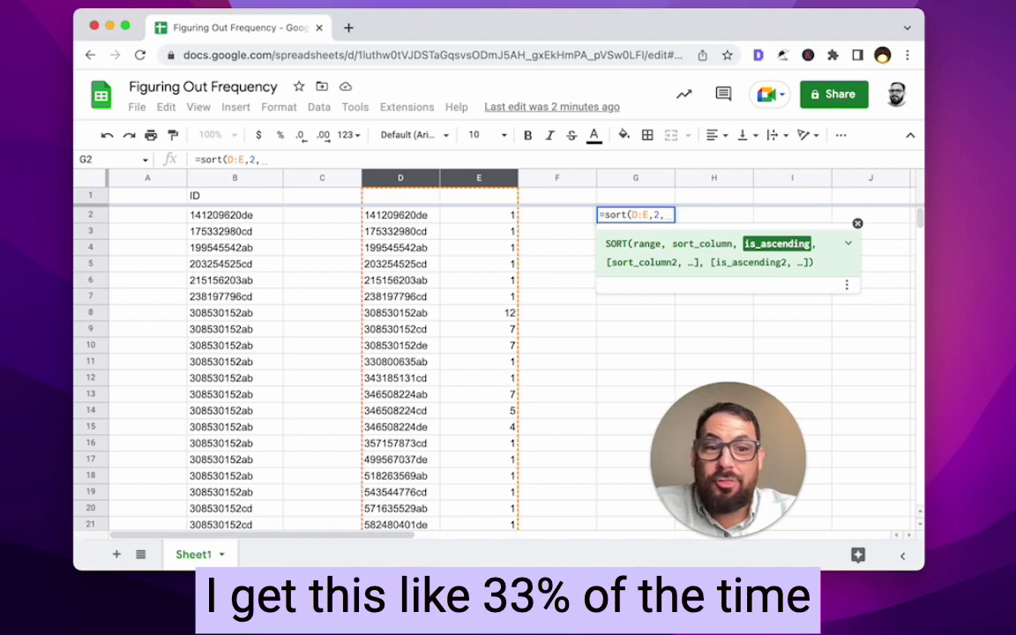
text(F)
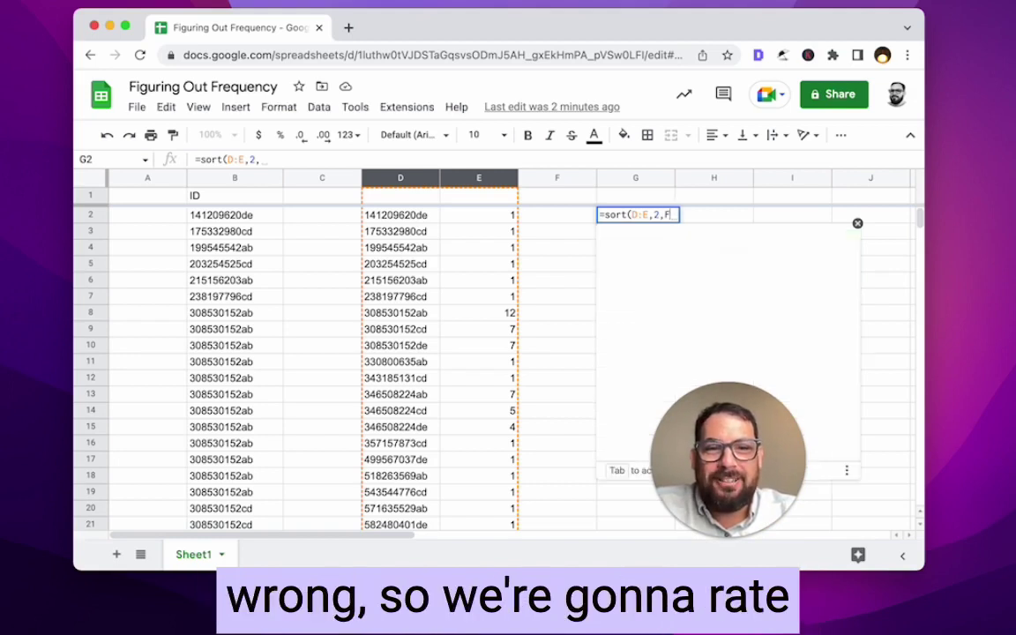
text(ALSE)
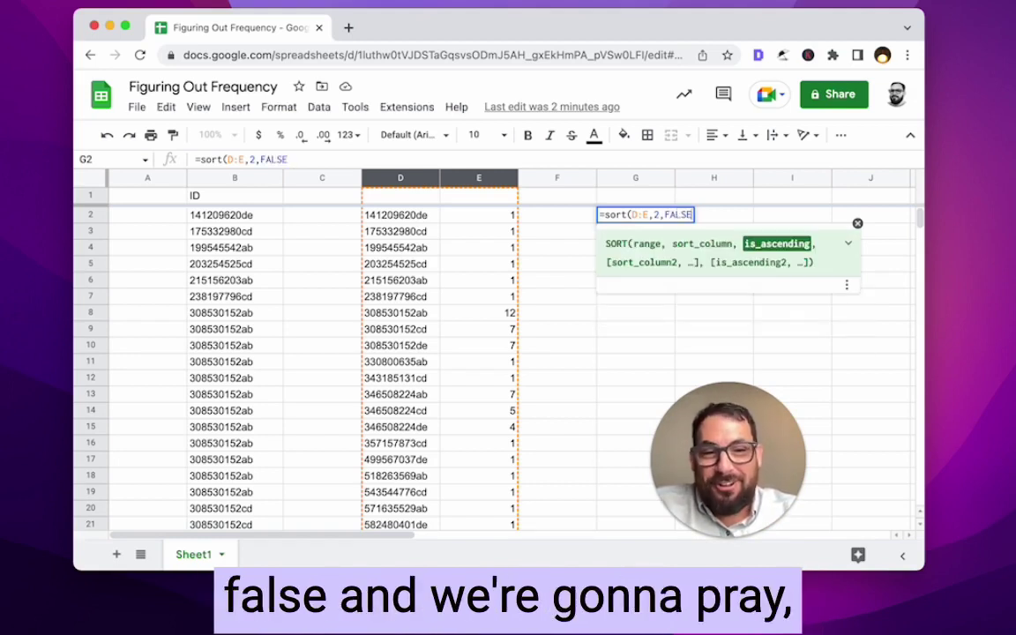
text())
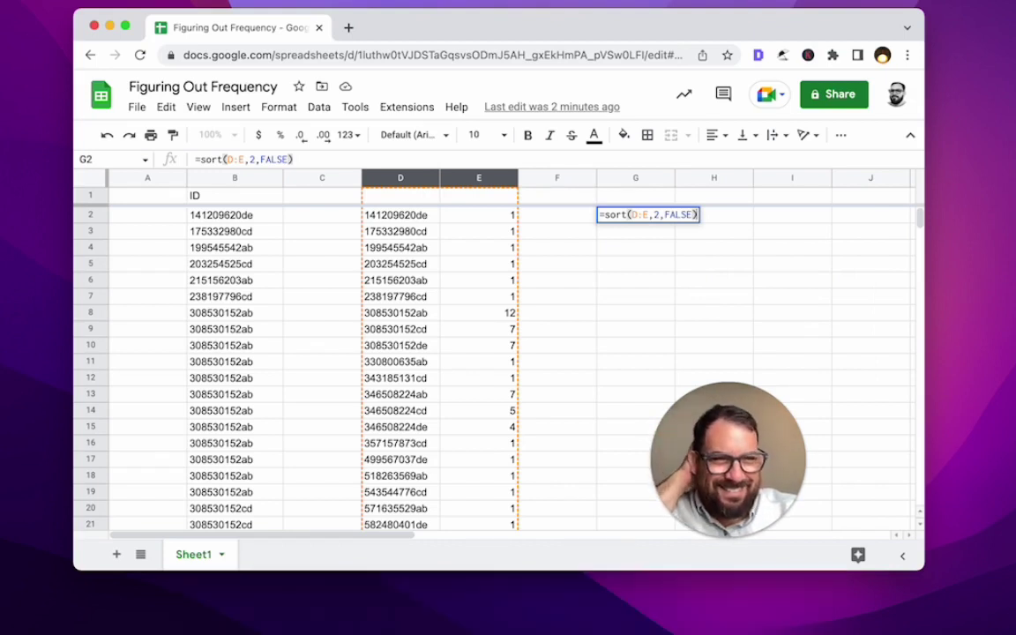
key(Return)
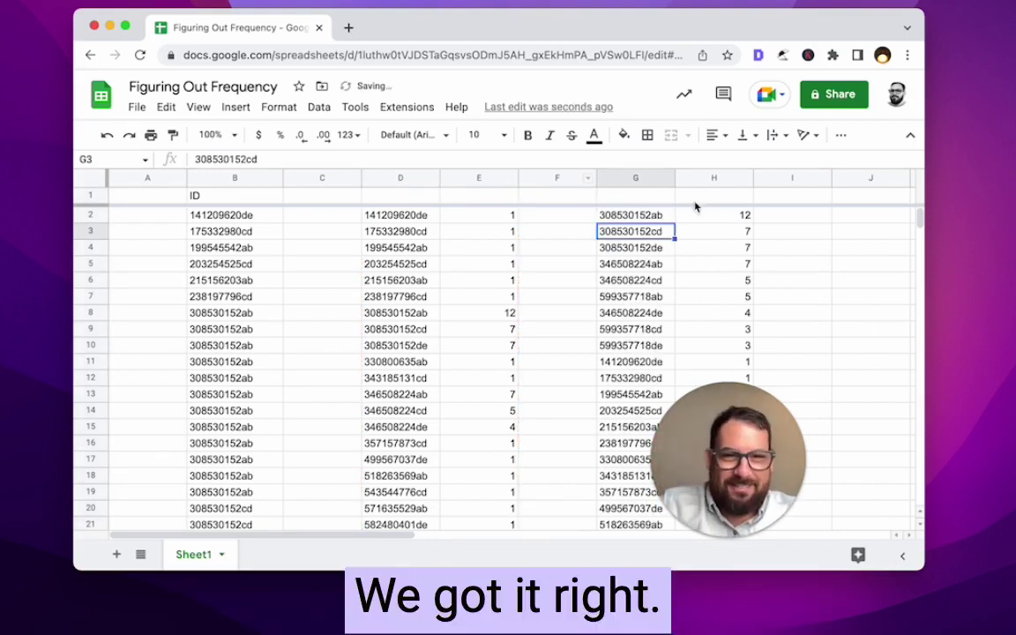
- Change the is_ascending argument of the SORT formula in G2 to TRUE
click(663, 214)
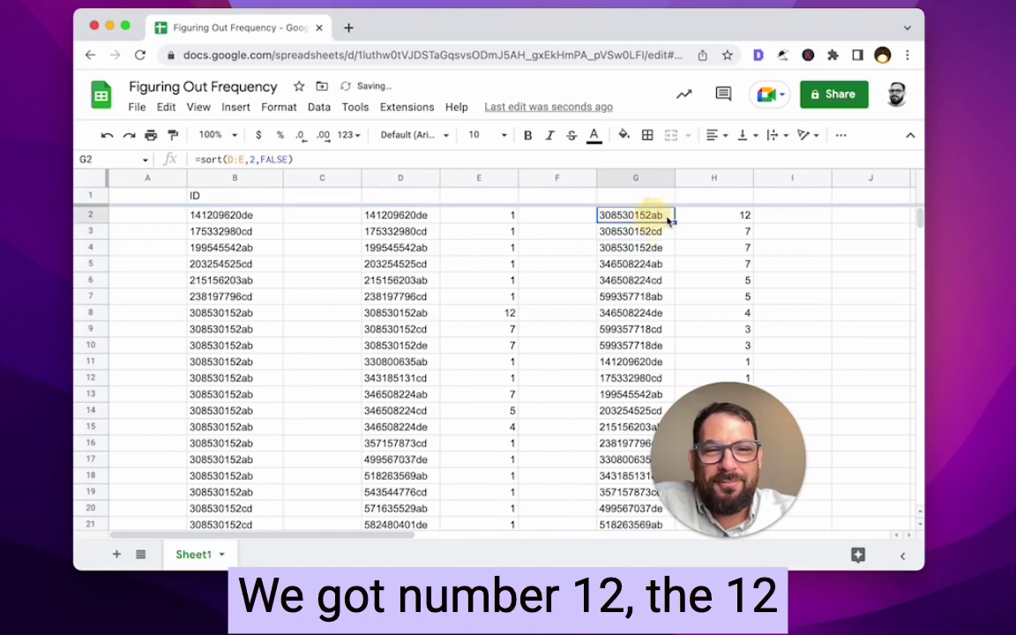
click(712, 213)
click(639, 214)
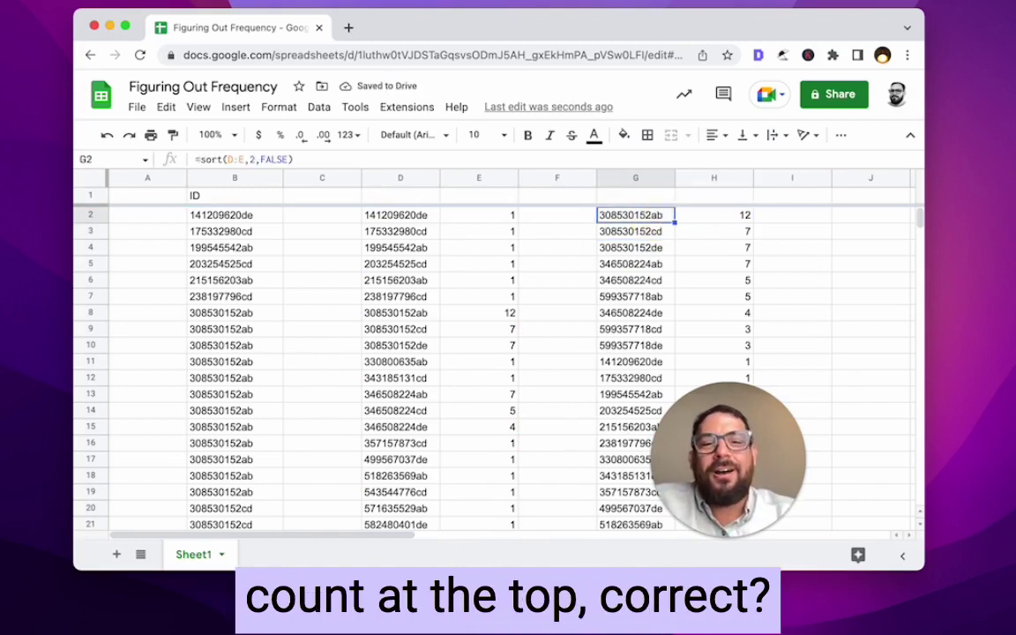
click(705, 211)
click(663, 215)
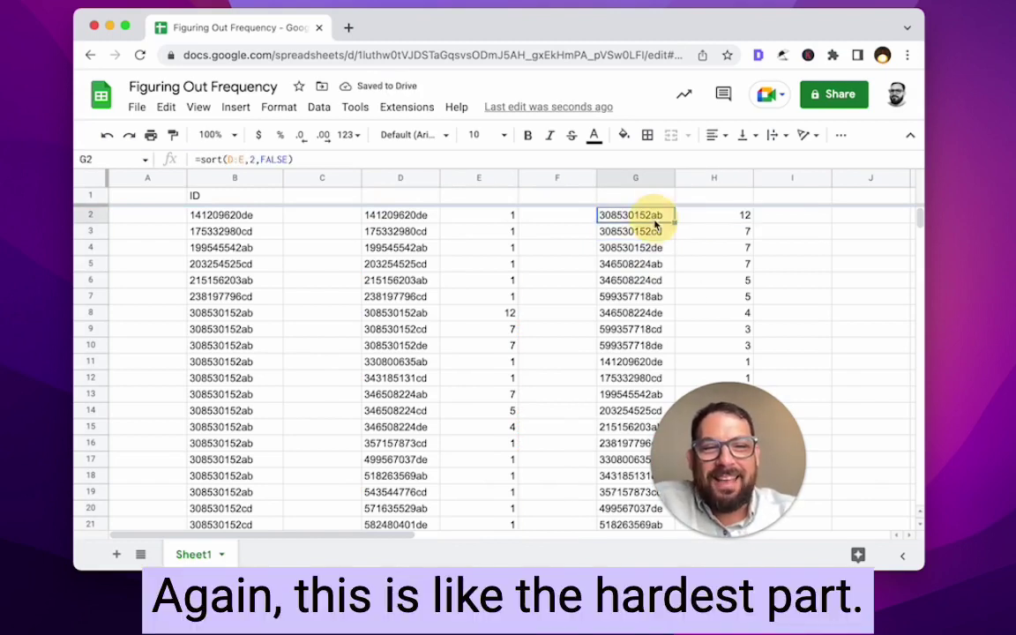
double_click(663, 215)
double_click(679, 214)
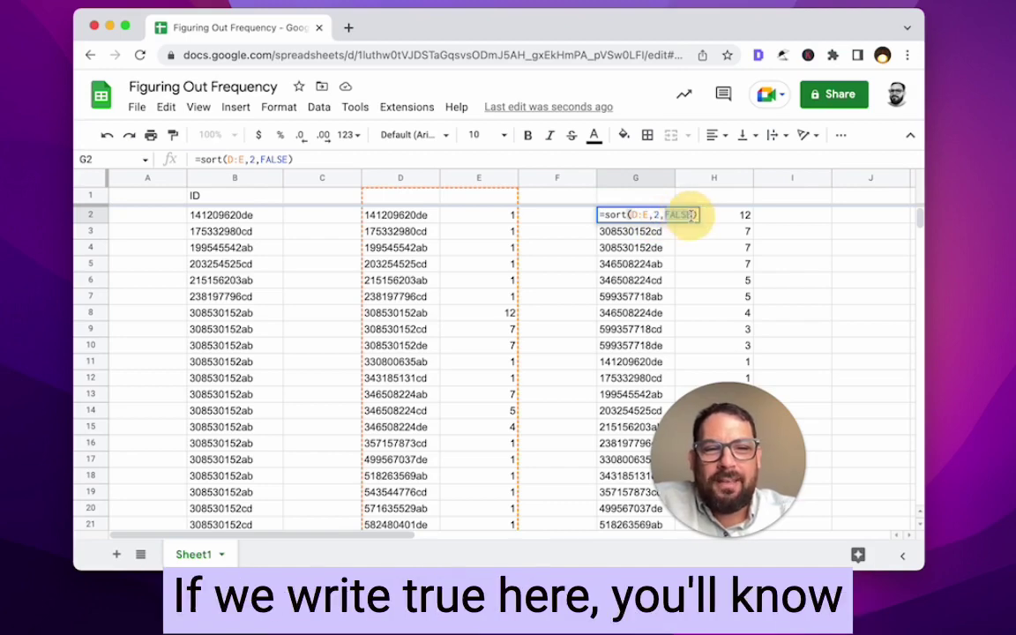
text(TRUE)
key(Return)
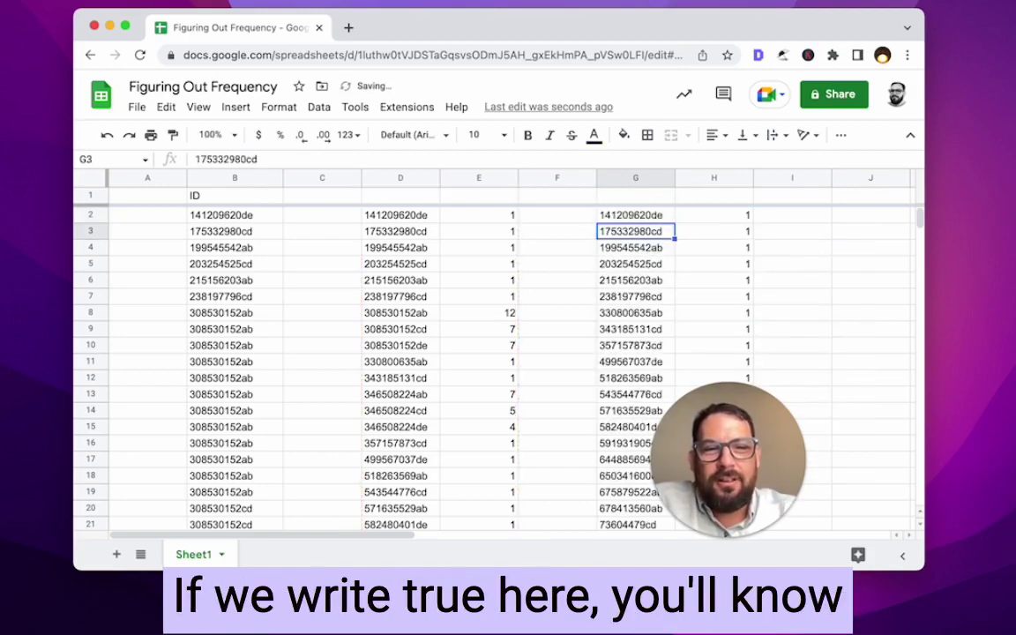
- Examine the ascending counts in column H down to the last row, comparing them with their IDs in column G
drag(698, 421, 827, 438)
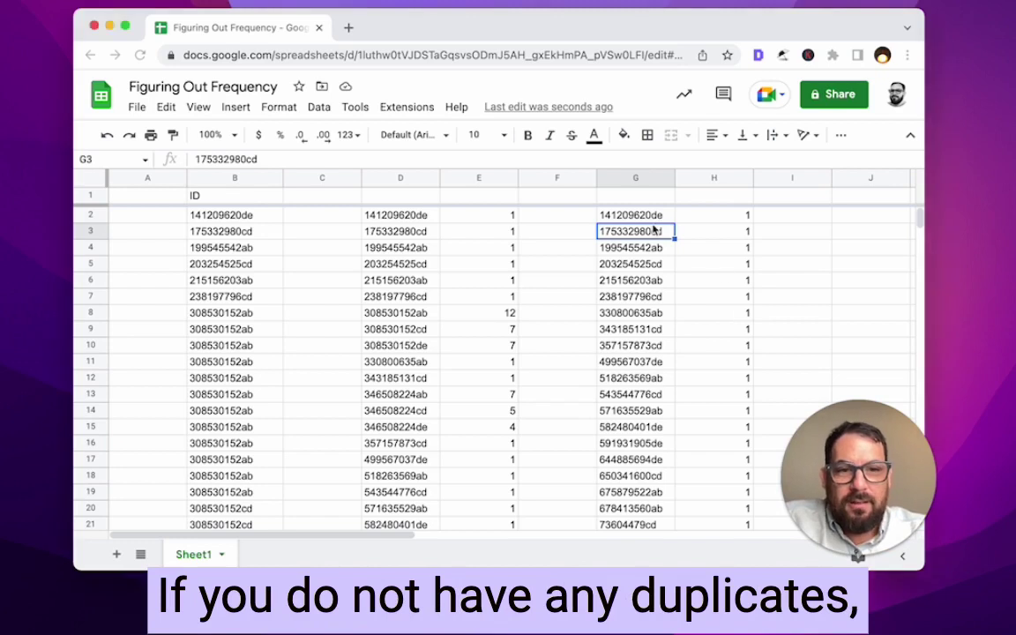
click(588, 212)
key(Right)
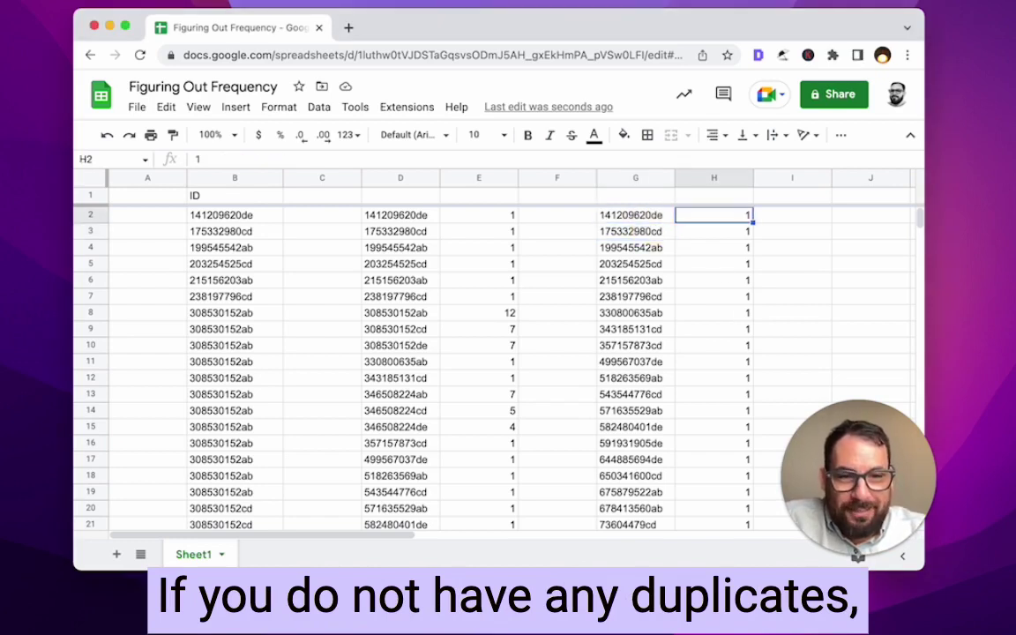
key(ctrl+Down)
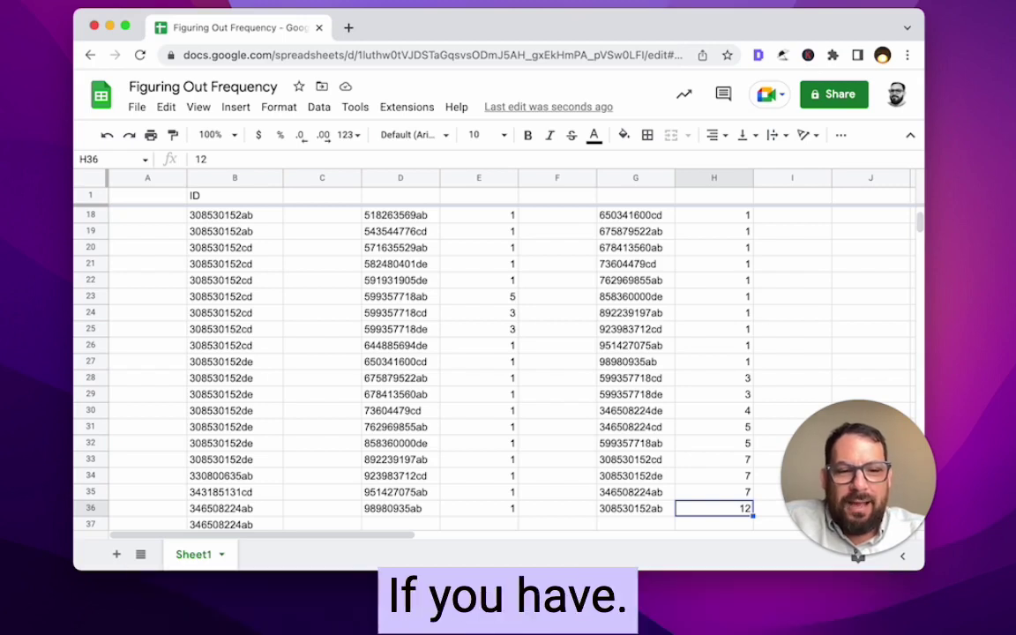
click(714, 492)
key(Left)
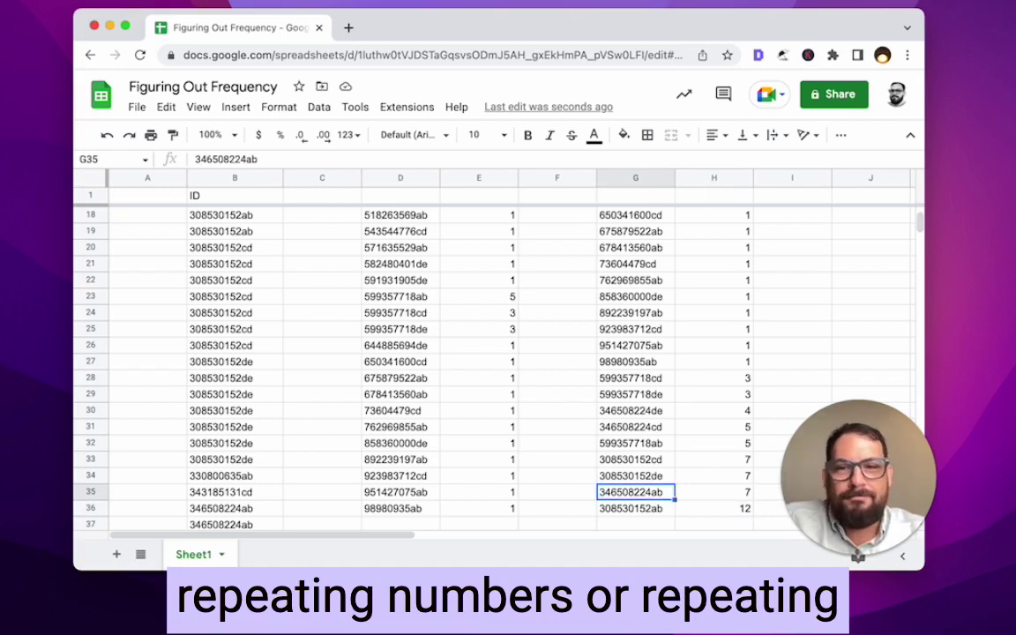
click(713, 492)
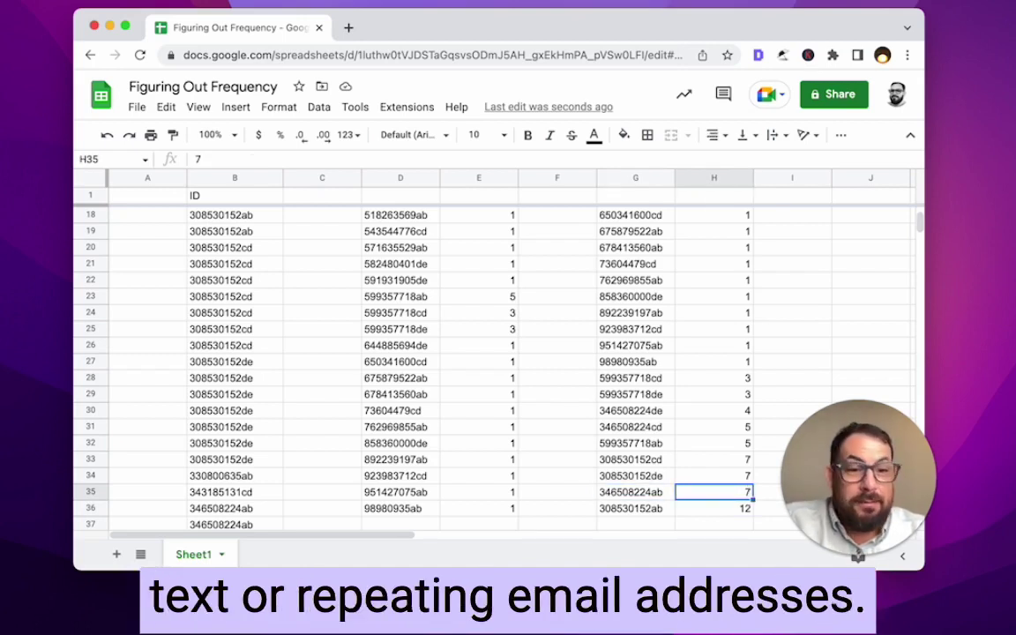
click(713, 508)
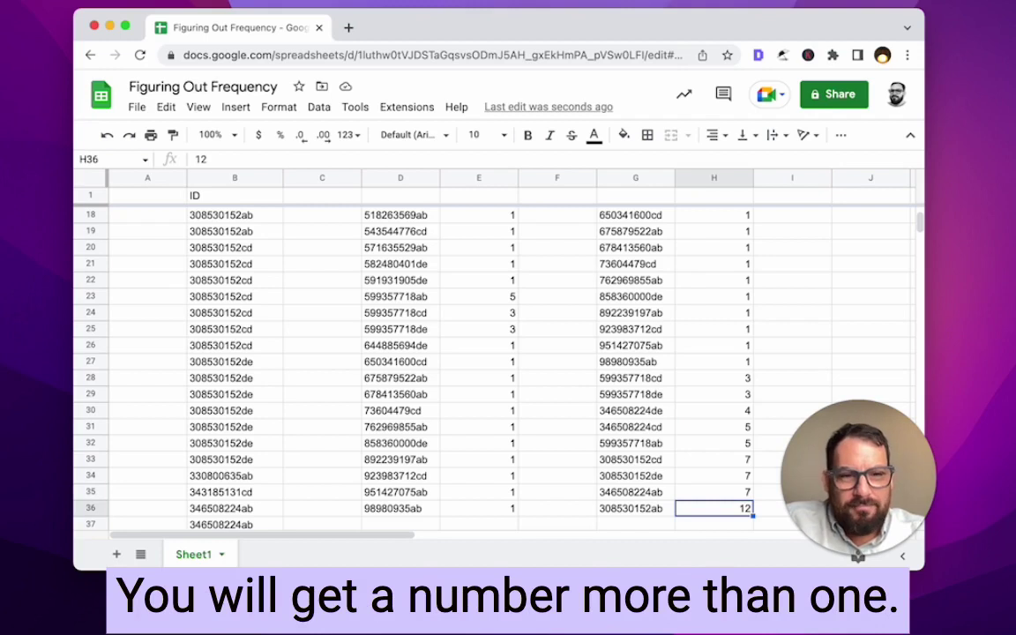
key(super+Up)
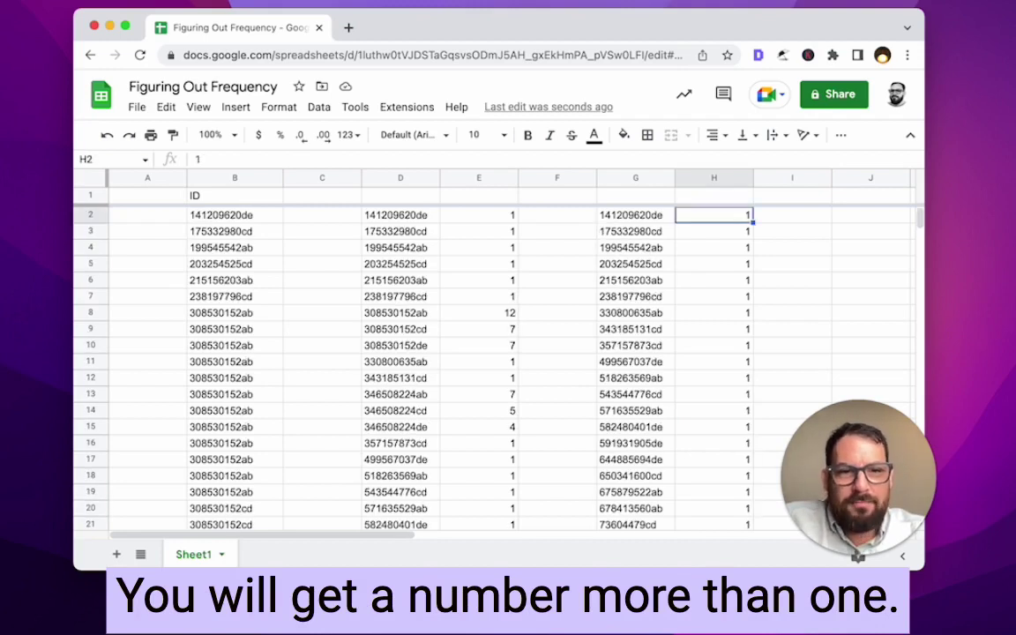
- Set the is_ascending argument of the SORT formula in G2 to FALSE
double_click(654, 219)
double_click(677, 214)
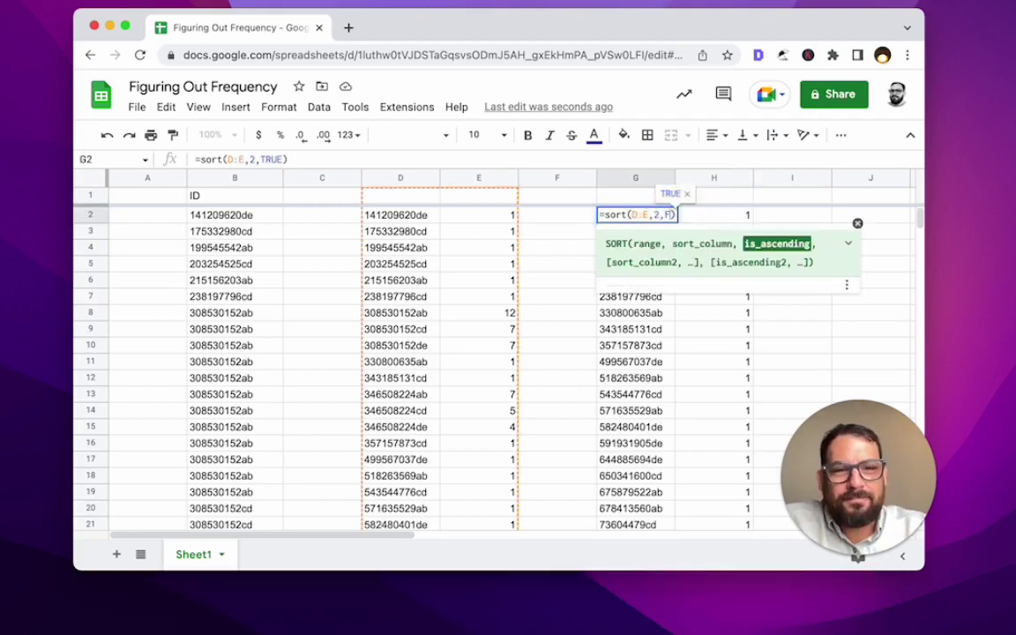
text(FAL)
key(Tab)
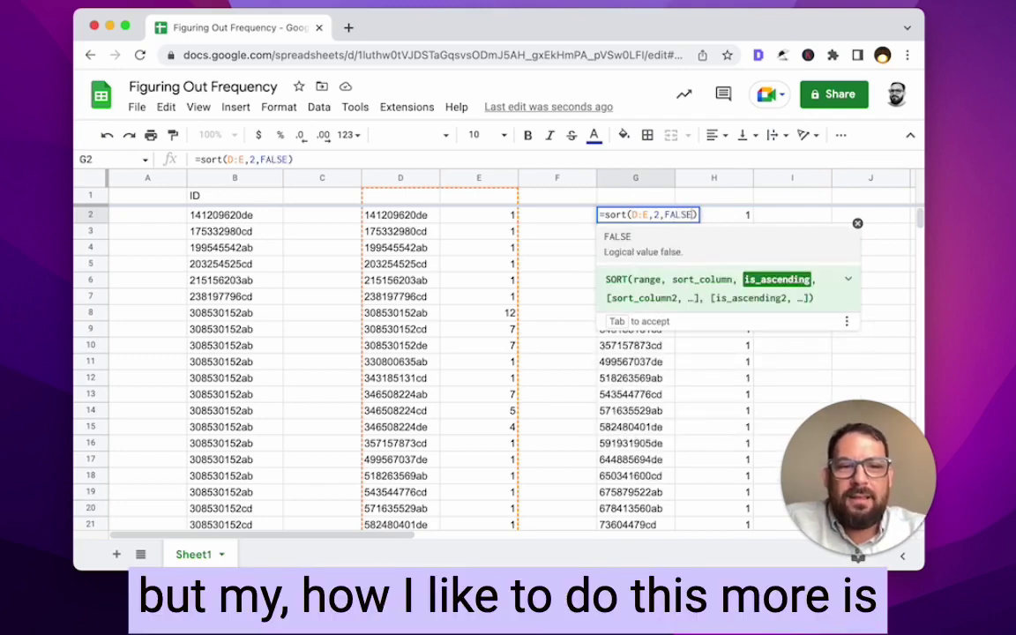
key(BackSpace)
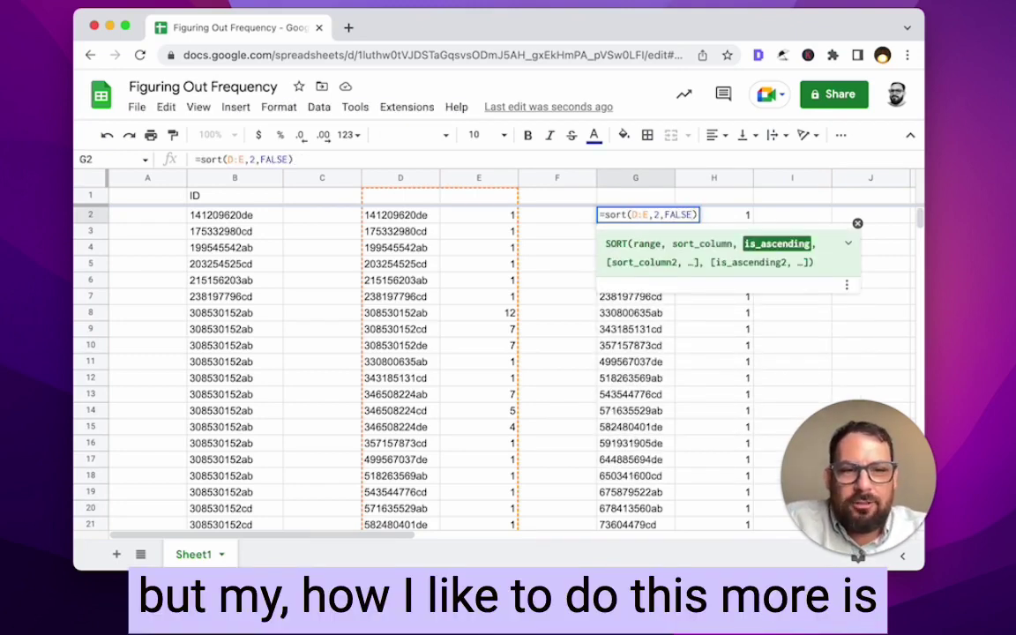
key(Return)
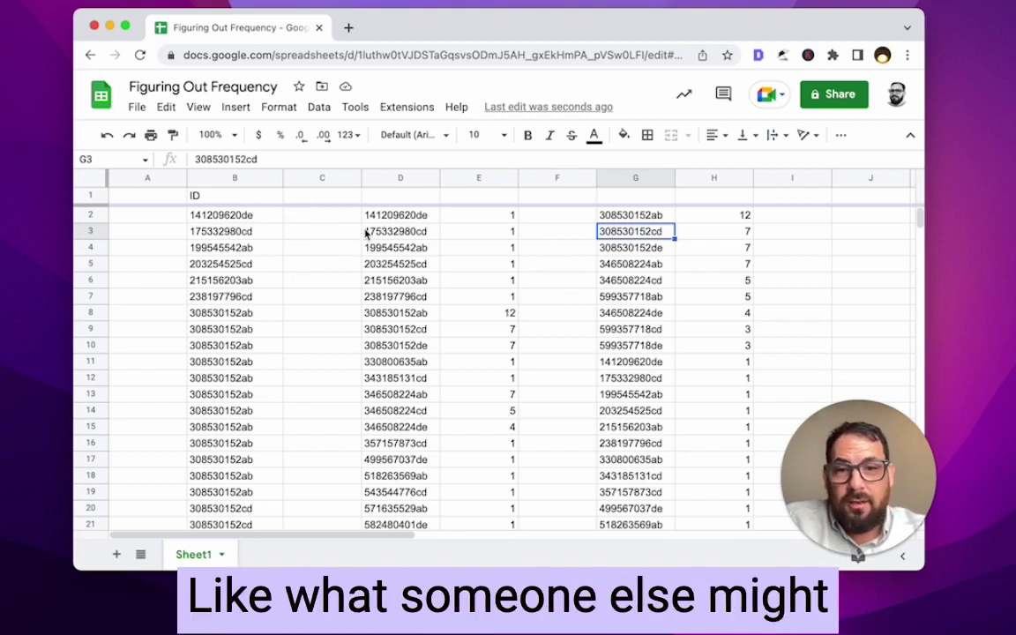
- Review the UNIQUE and COUNTIF formulas in D2 and E2, and clear all contents of columns D through H
click(406, 219)
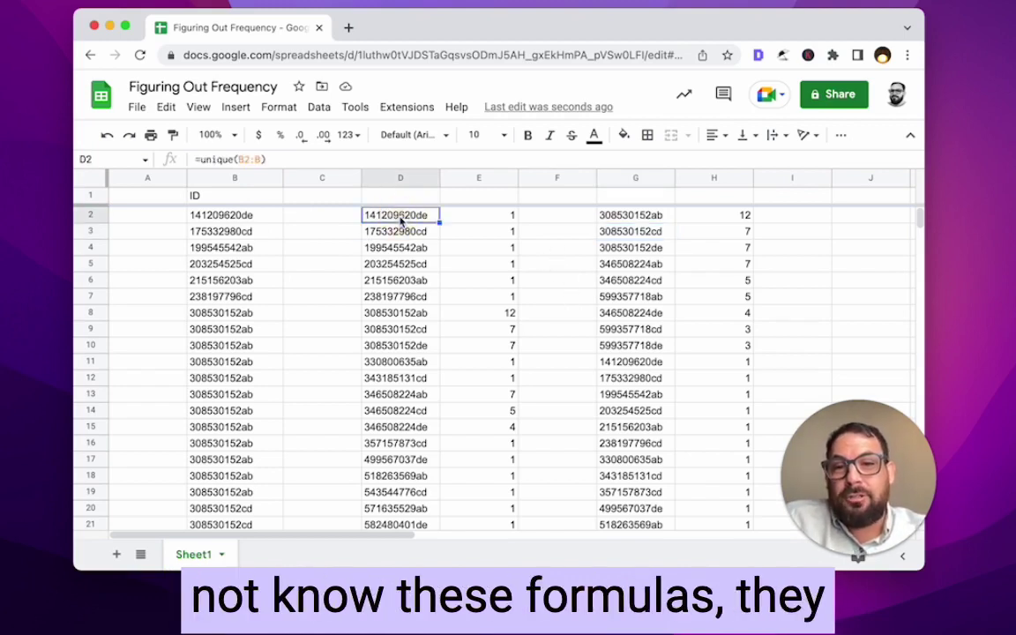
click(471, 215)
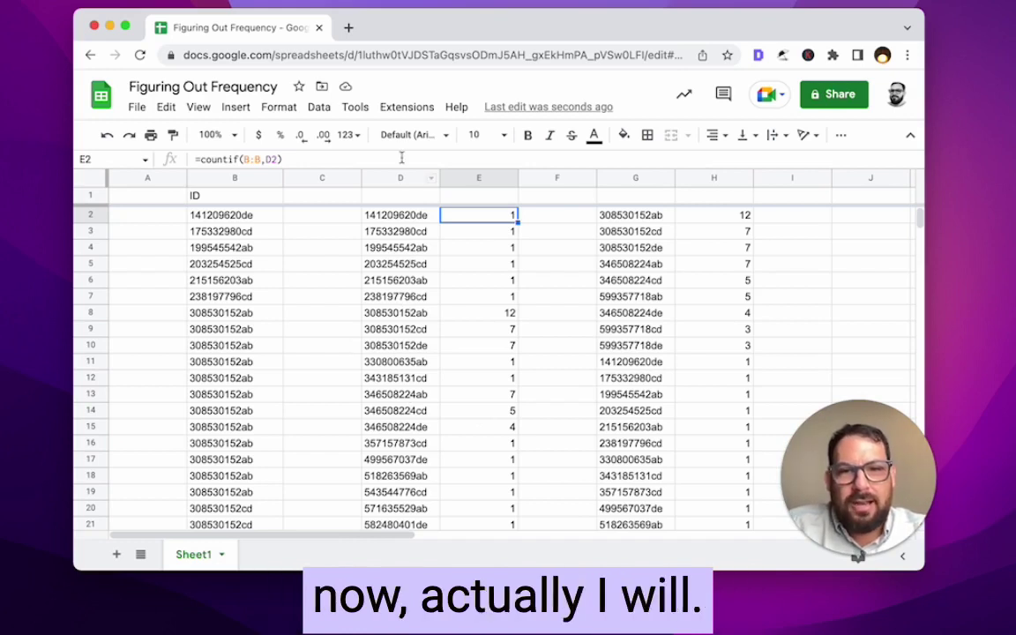
drag(397, 177, 713, 176)
key(Delete)
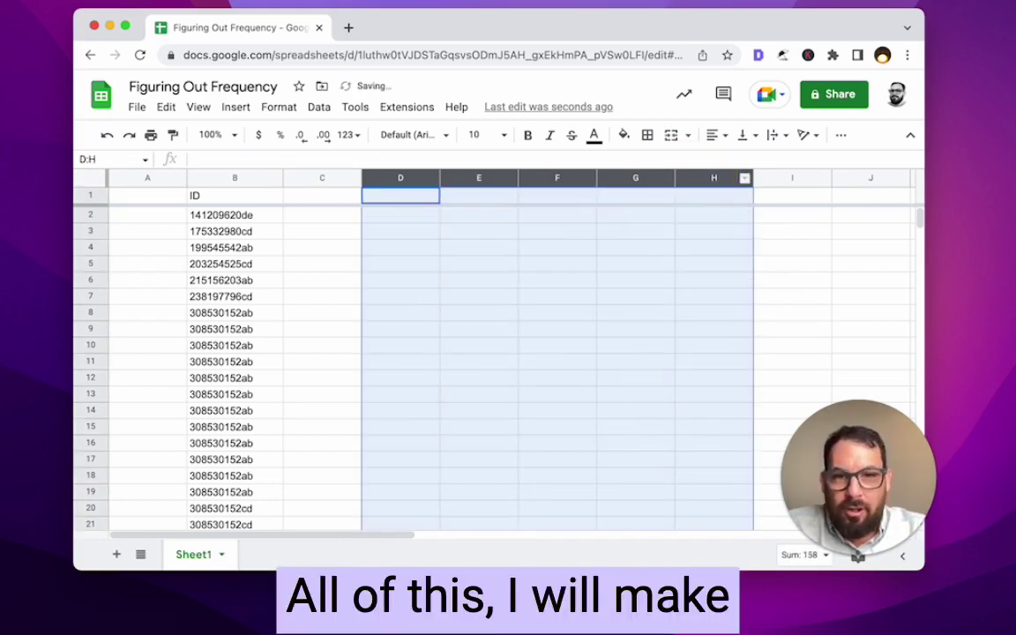
- Delete the empty column A in front of the ID column
click(148, 199)
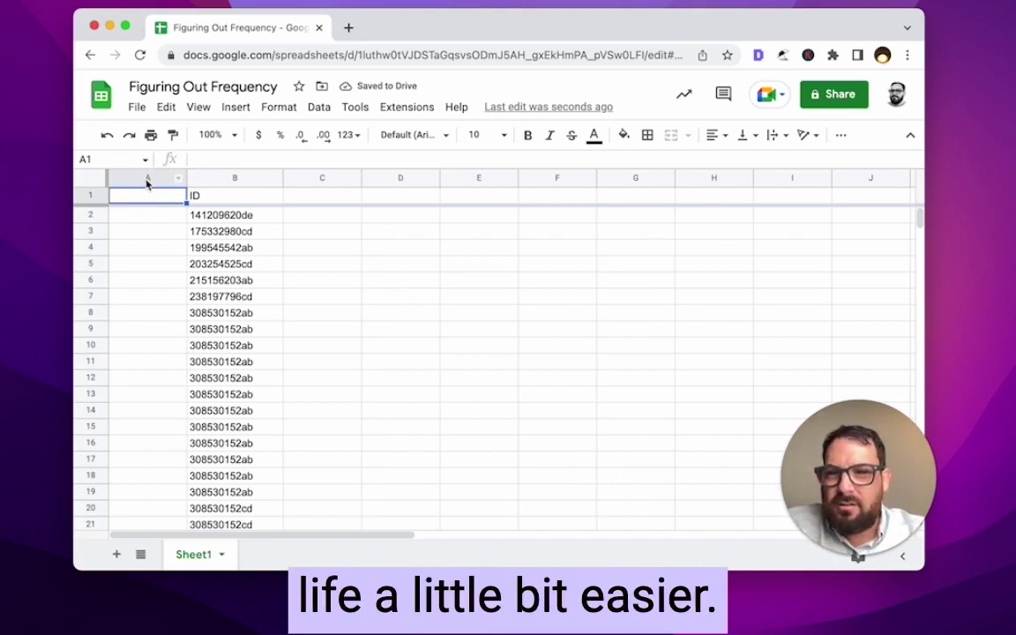
right_click(147, 183)
click(183, 311)
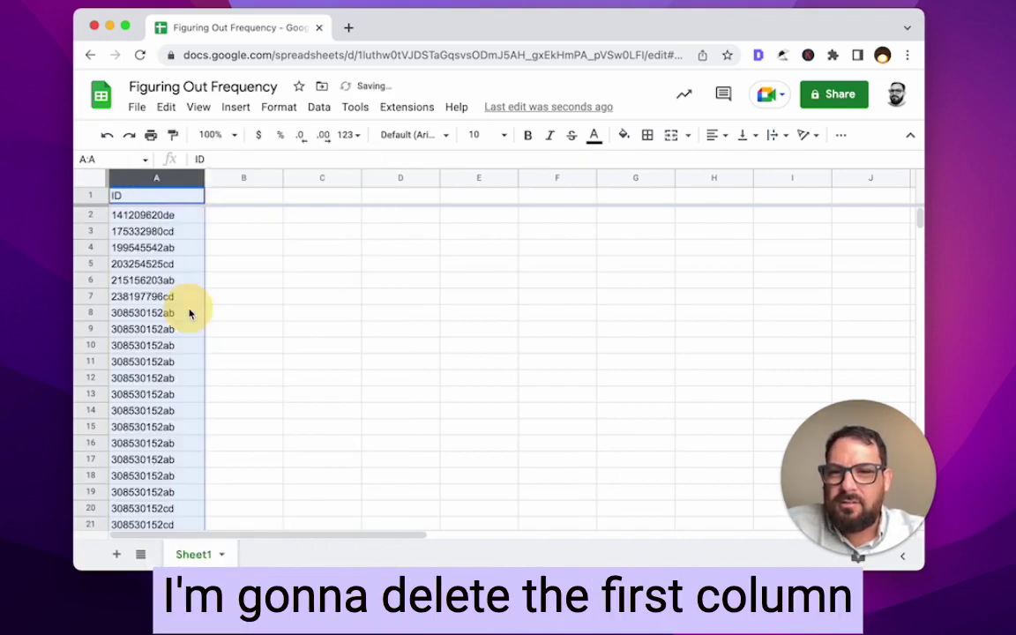
- Add a second sheet and list the unique IDs from its cell A1 with =unique(Sheet1!A:A)
click(180, 197)
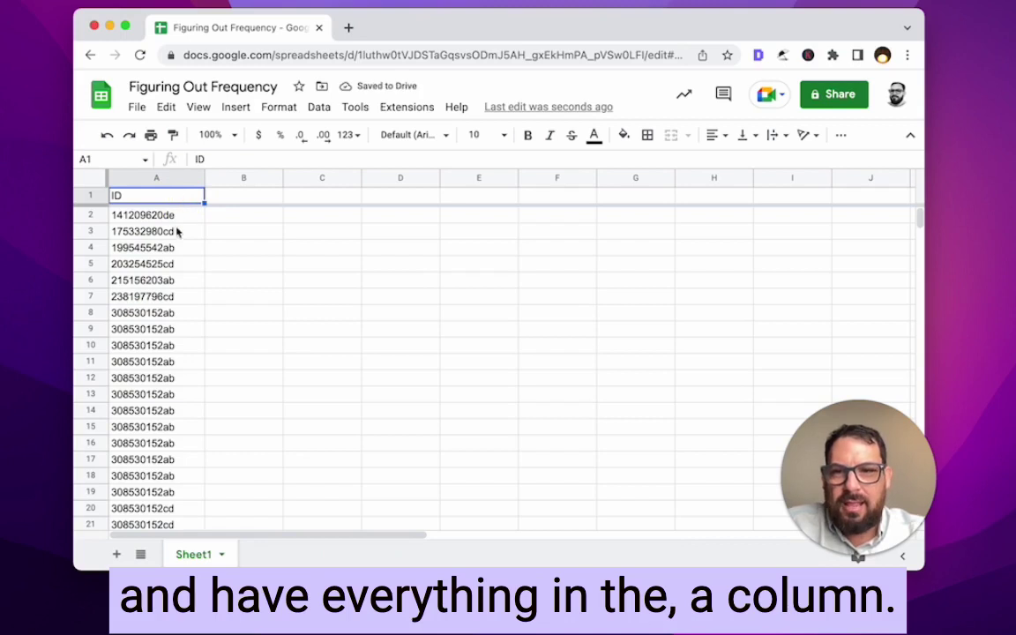
click(175, 235)
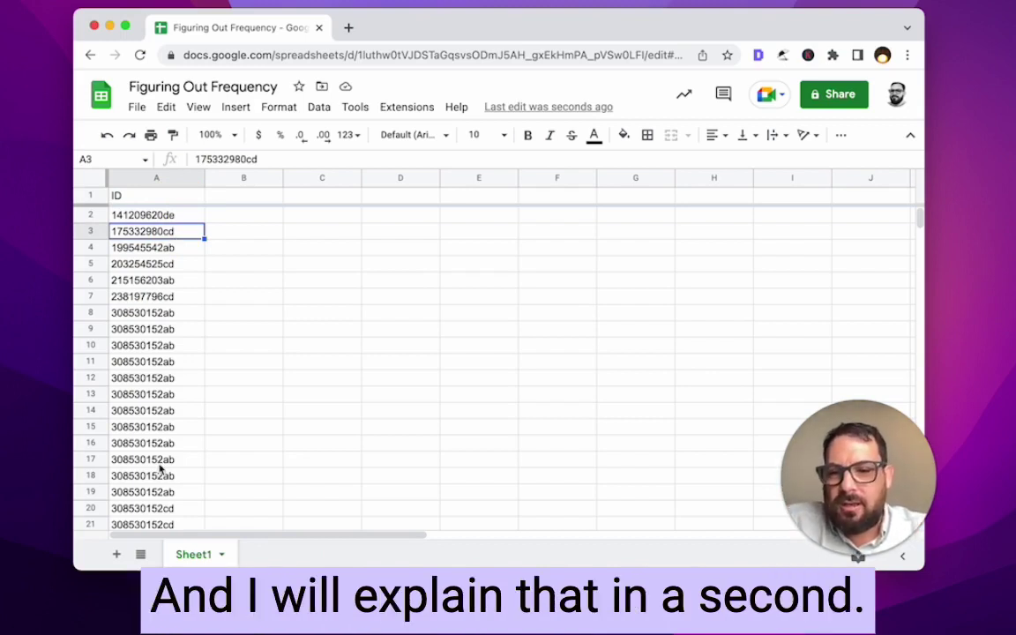
click(116, 553)
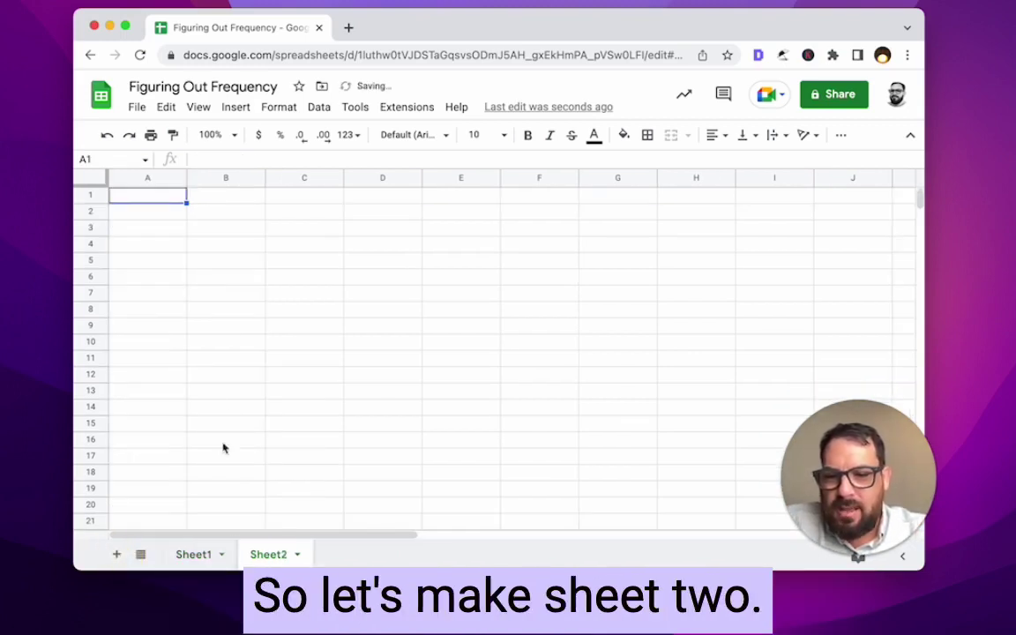
click(151, 200)
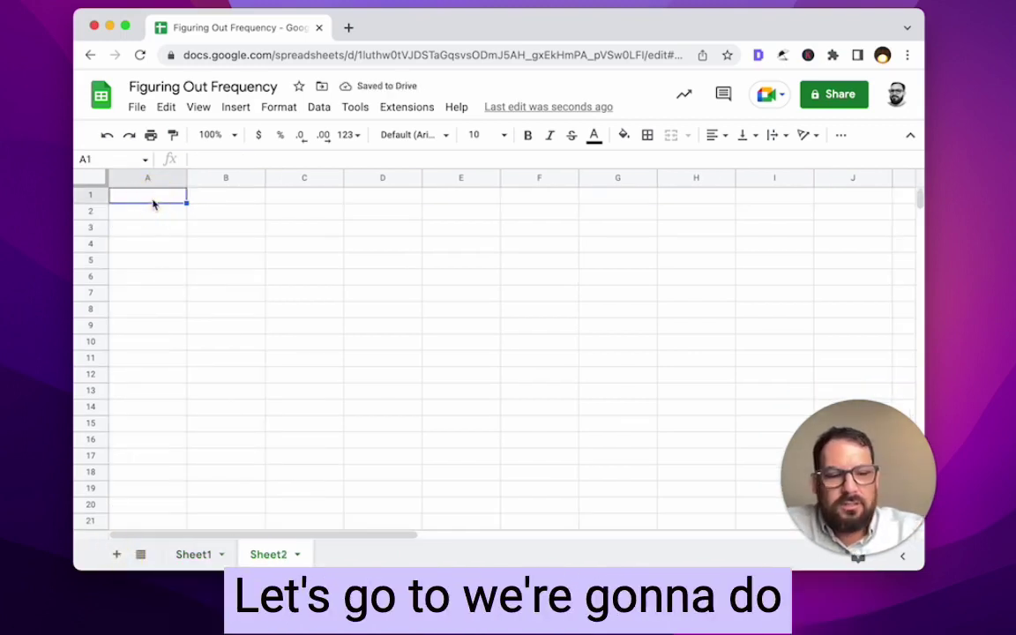
text(=un)
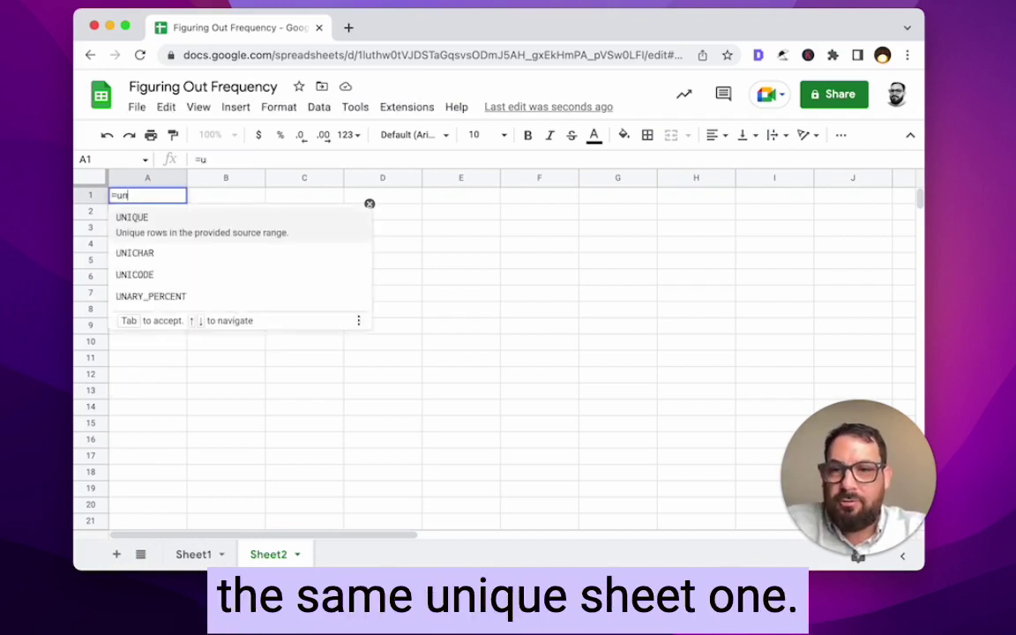
text(ique(Shee)
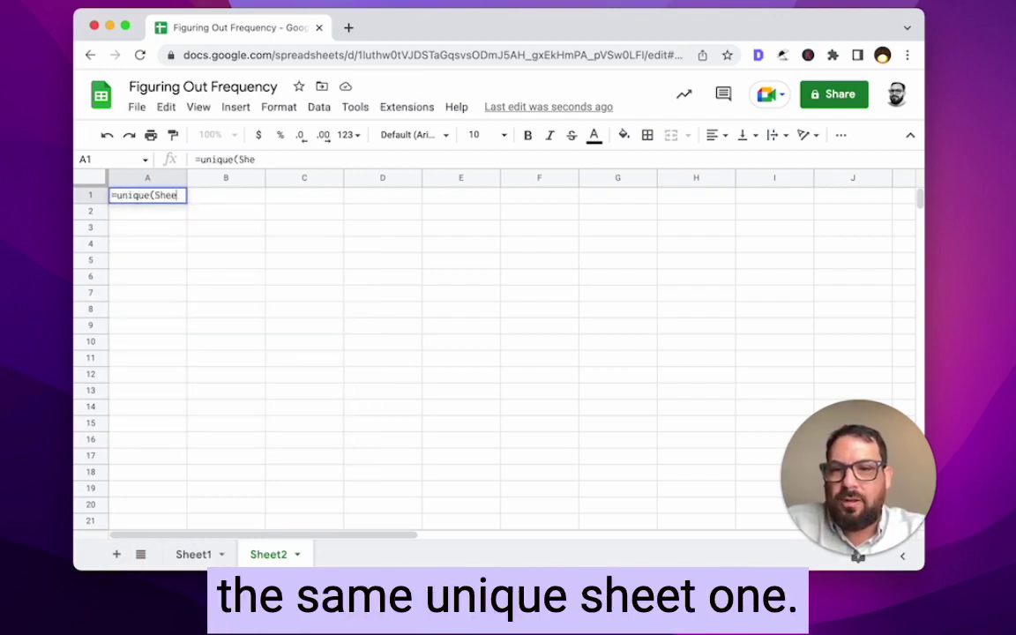
text(t1!)
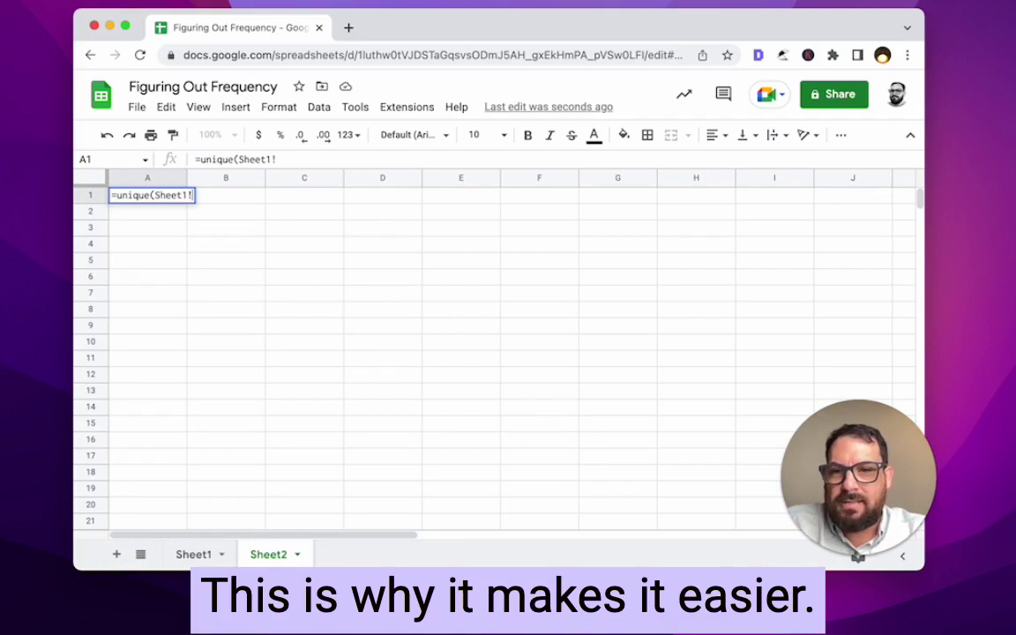
text(A:A)
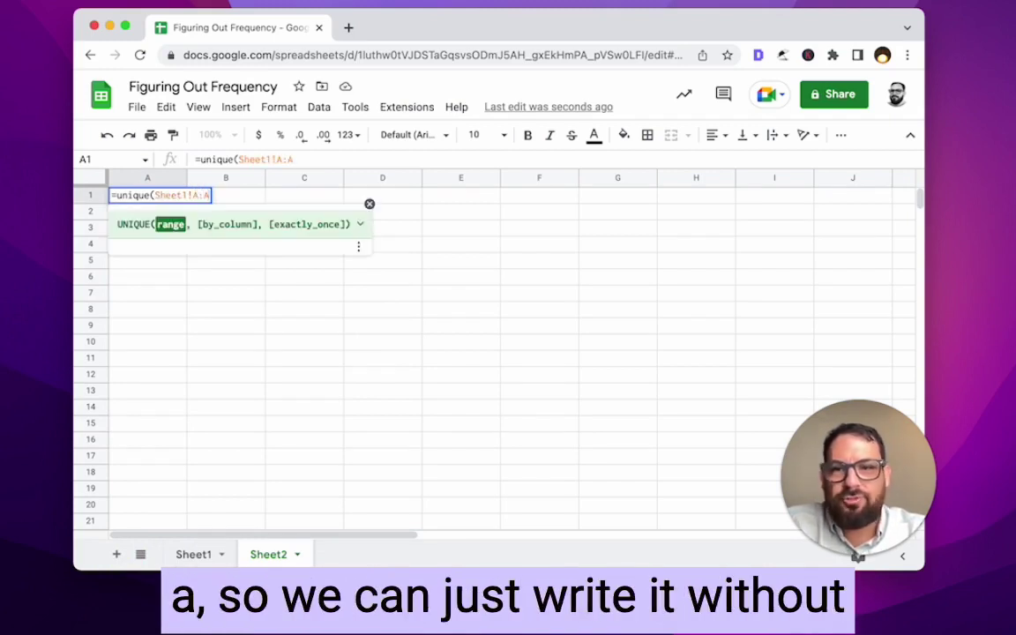
key(Return)
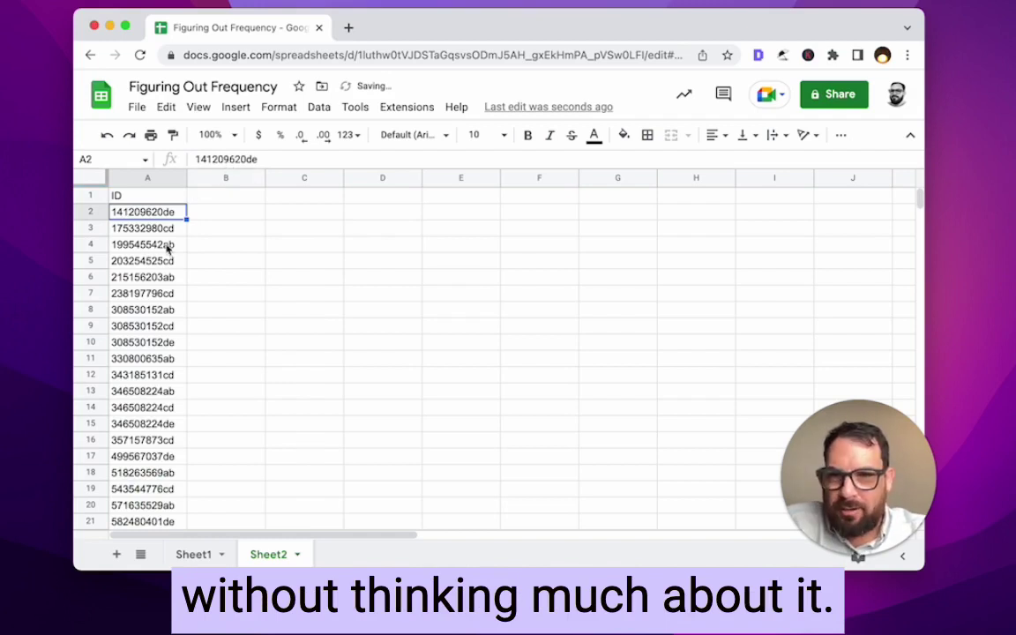
- Label column B with the header COUNT in cell B1, next to the ID header
click(238, 213)
key(Up)
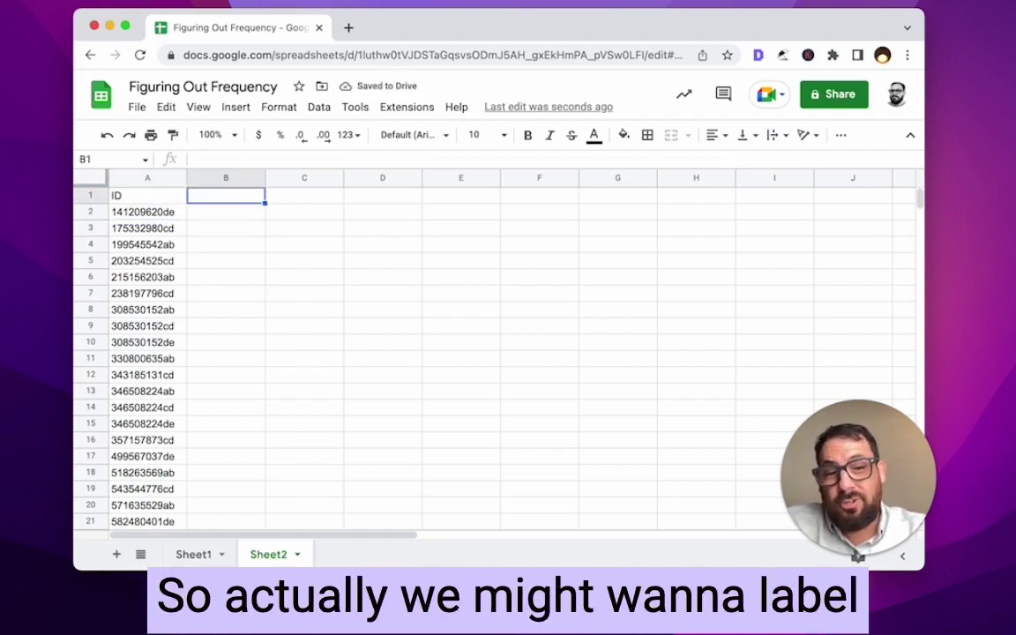
text(COUNT)
key(Return)
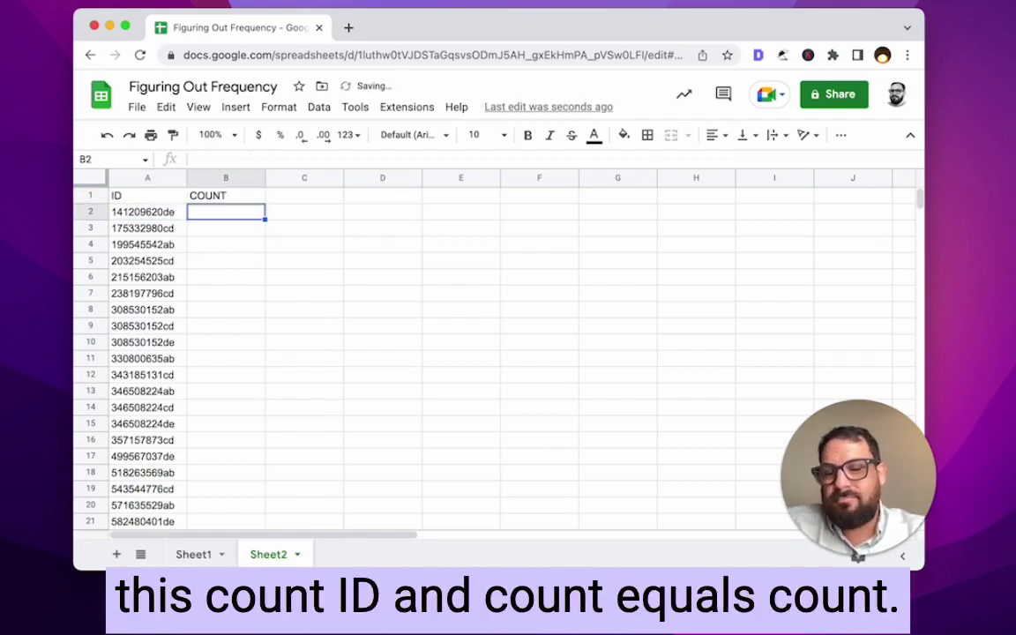
- Enter =countif(Sheet1!A:A,A2) in cell B2 and decline the suggested autofill
text(=countif()
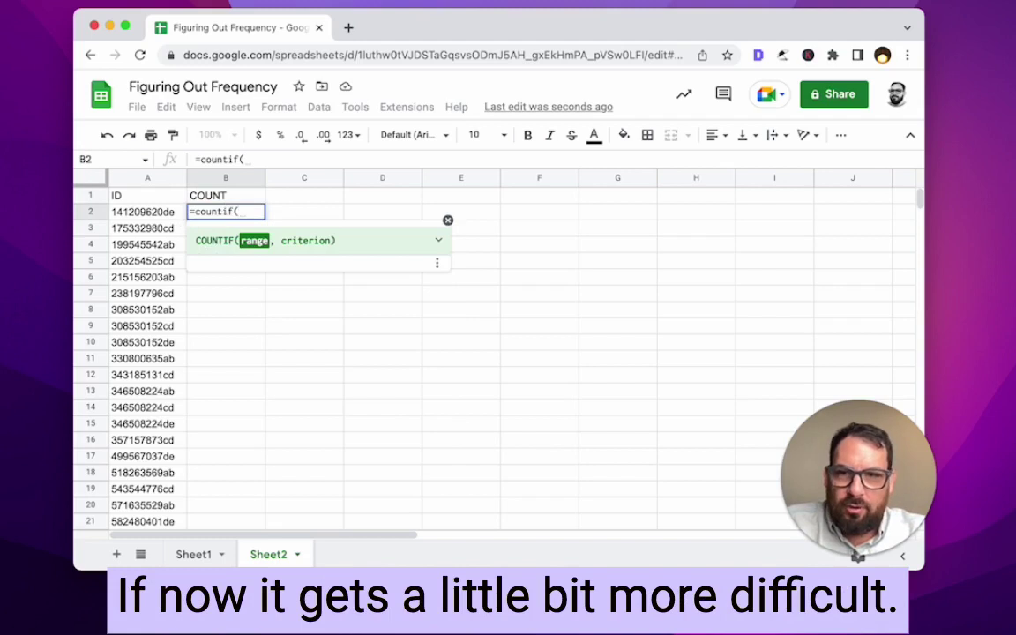
text(Sheet)
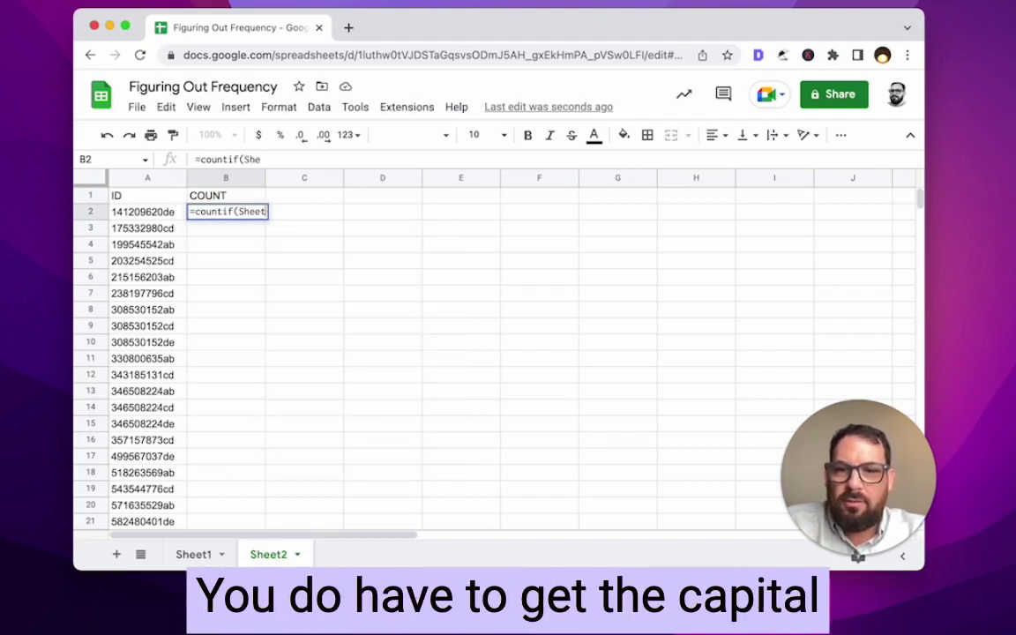
text(1)
key(BackSpace)
text(!)
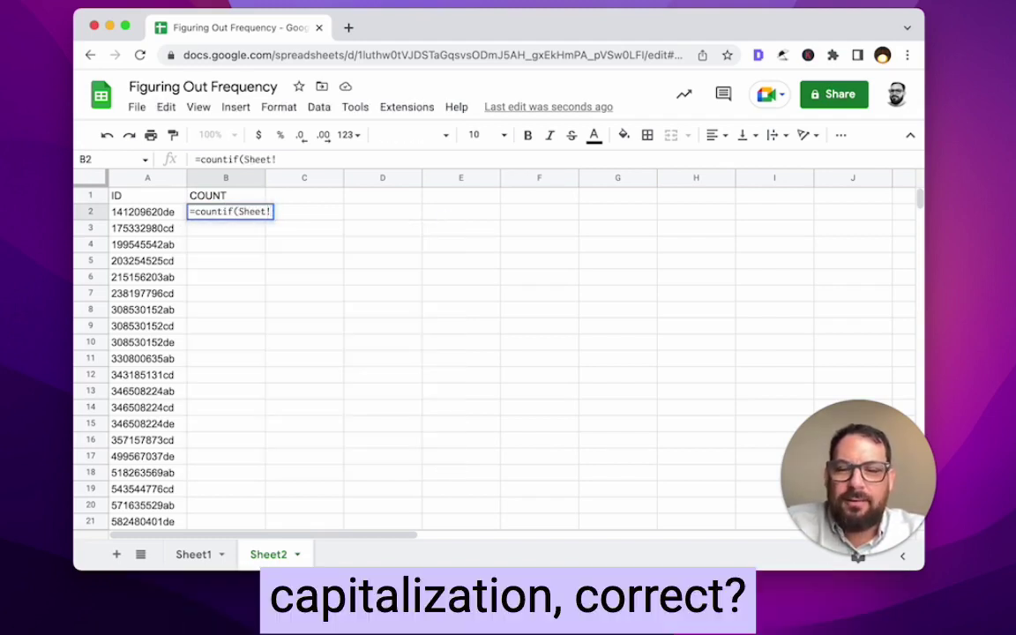
key(Left)
text(1!)
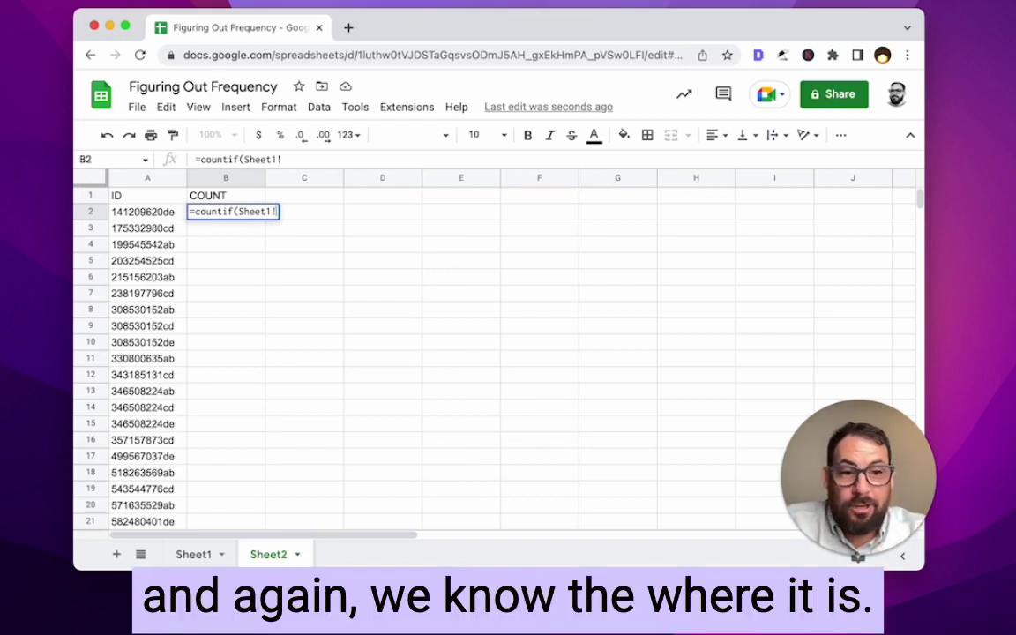
text(A:A)
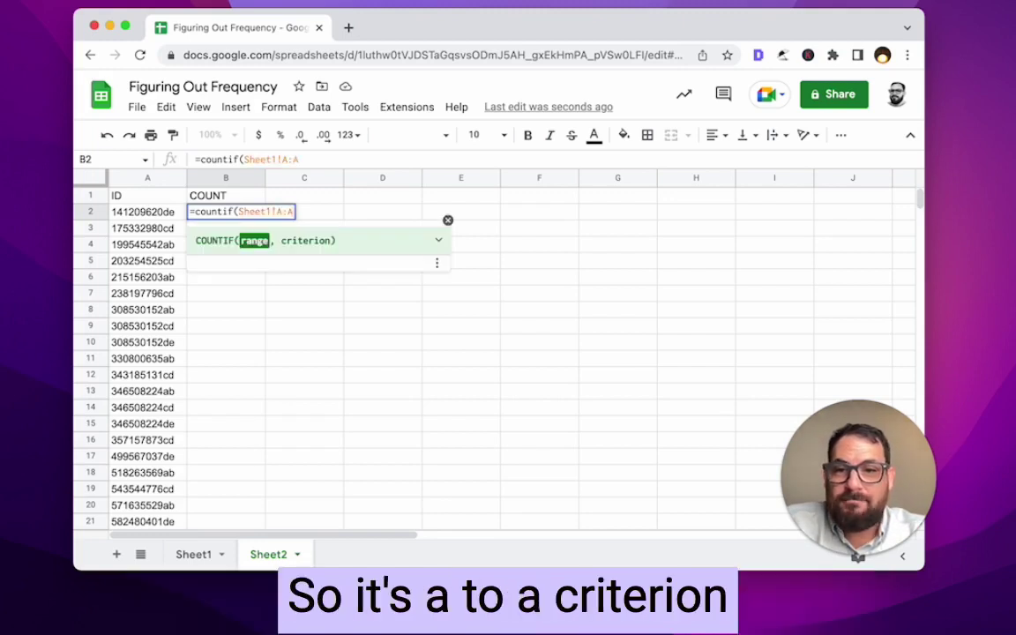
text(,)
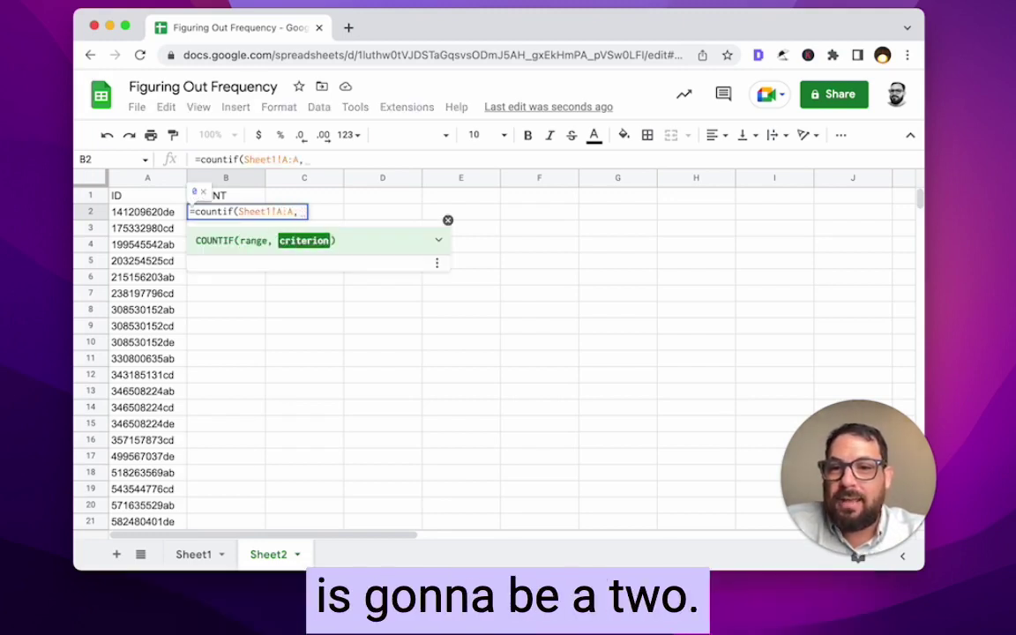
text(A2))
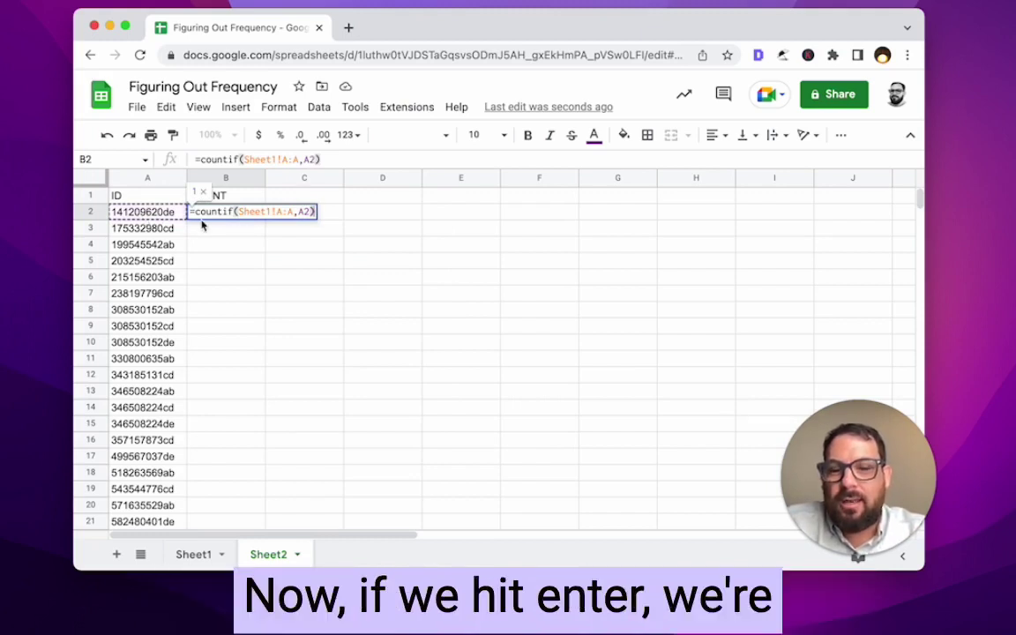
key(Return)
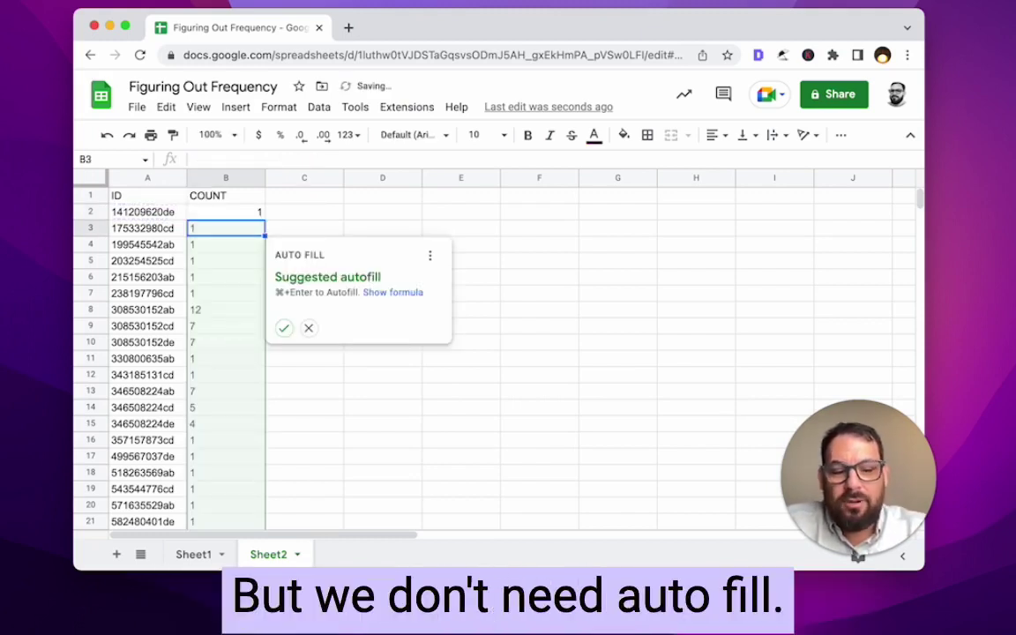
key(Escape)
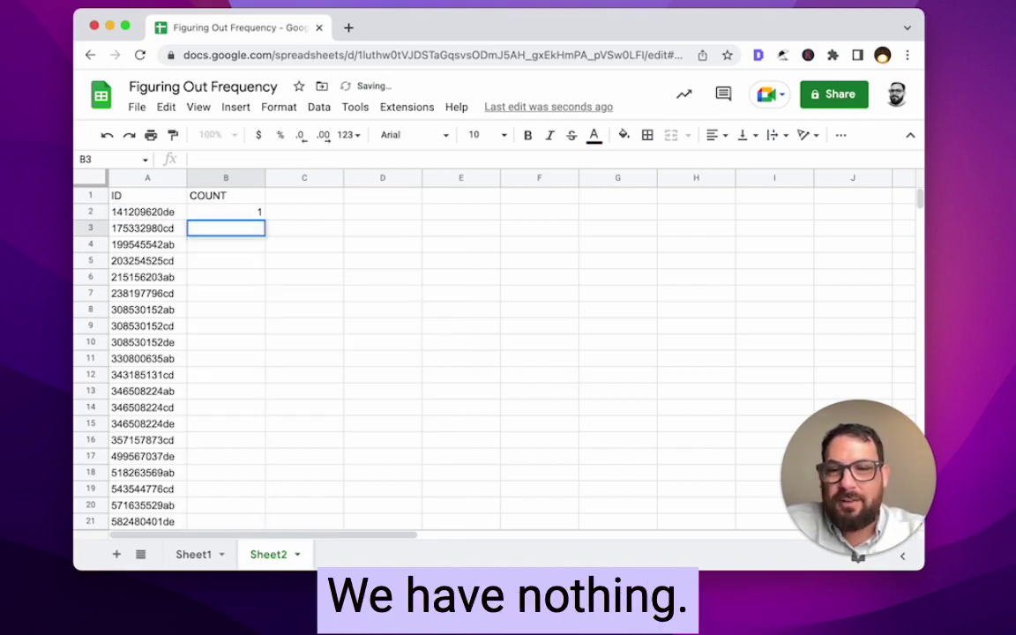
- Fill the COUNTIF formula from B2 down column B alongside all the unique IDs
click(225, 212)
key(Down)
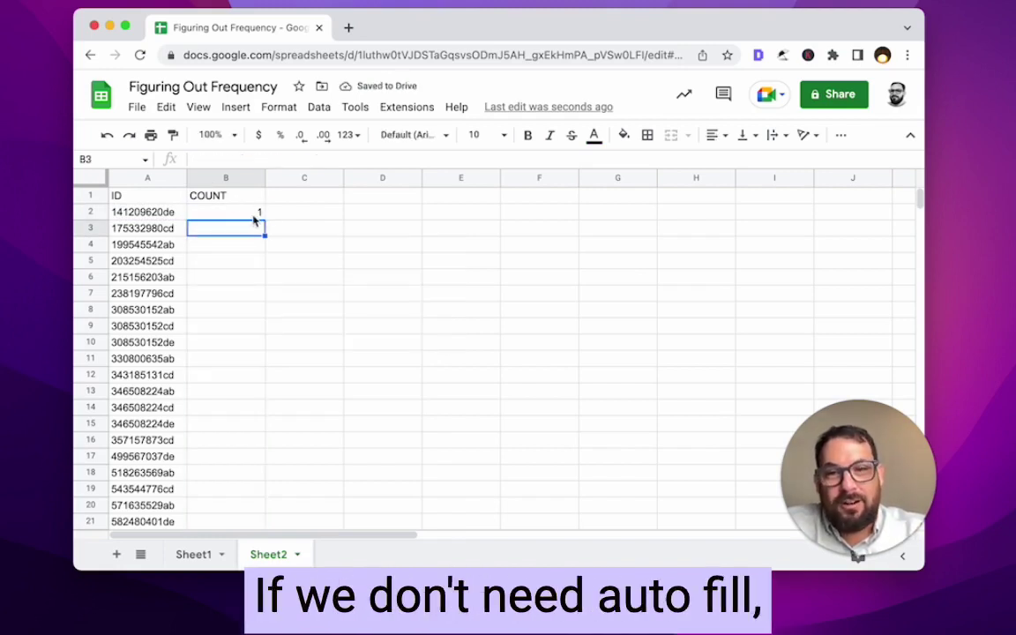
click(257, 214)
double_click(264, 218)
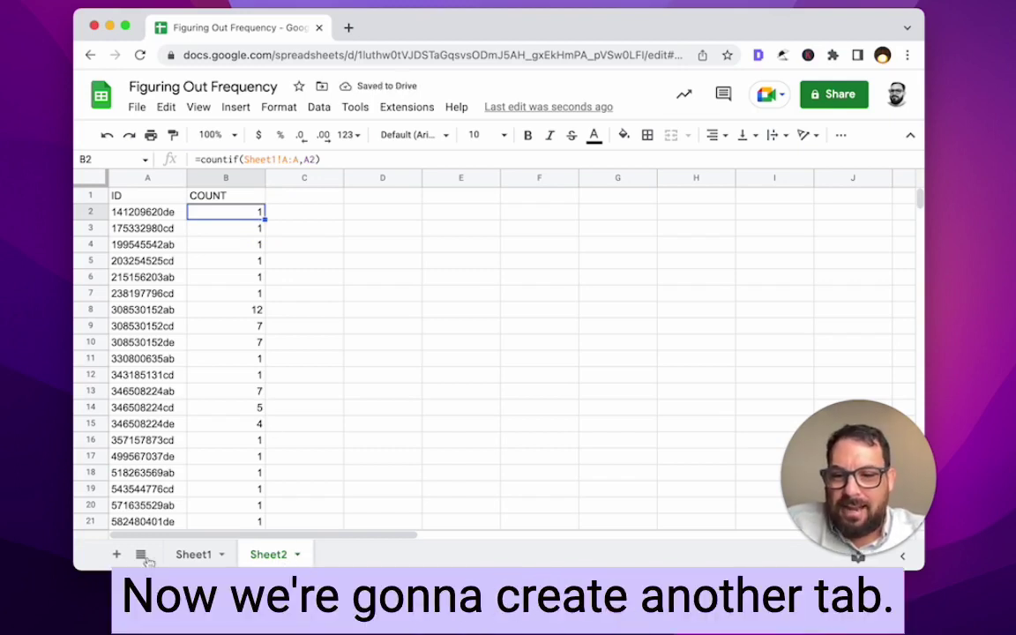
- Add a third sheet and name it SORTED
click(115, 554)
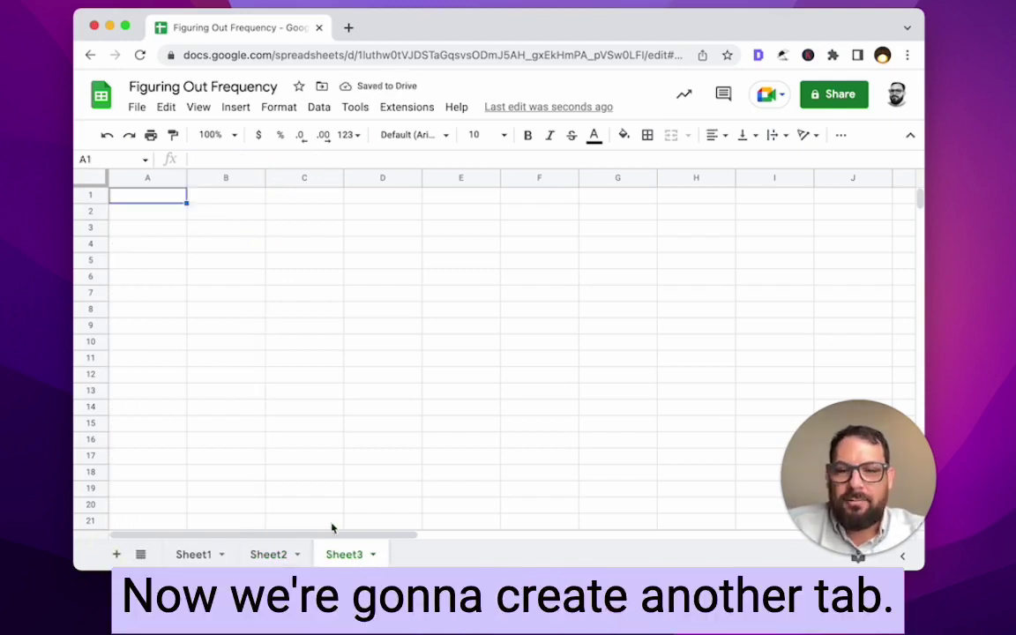
double_click(342, 556)
text(SORTED)
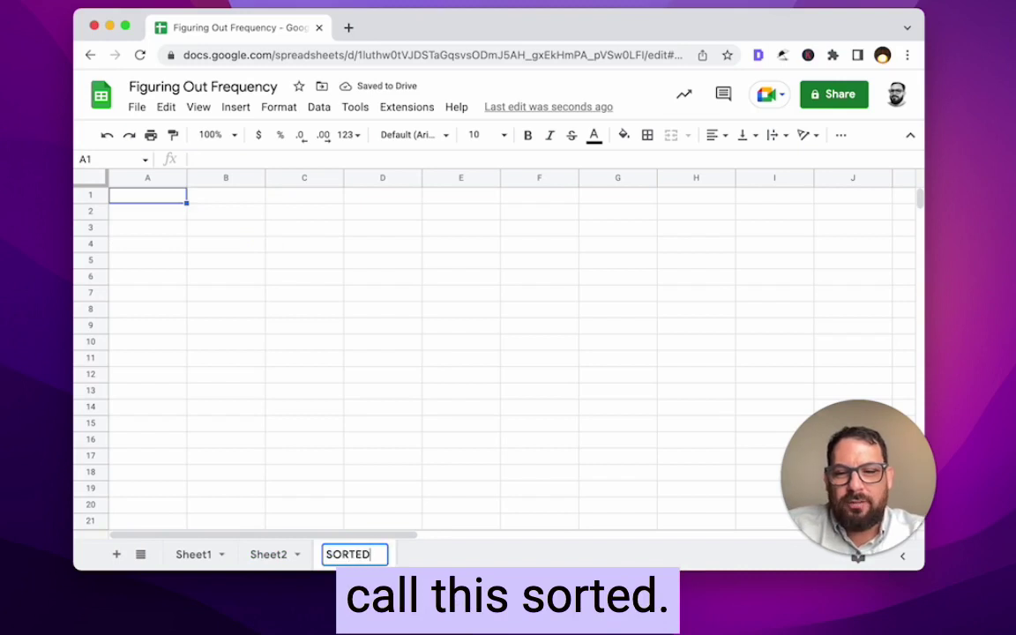
key(Return)
- Rename Sheet2, which holds the COUNTIF results, as COUNT
double_click(269, 554)
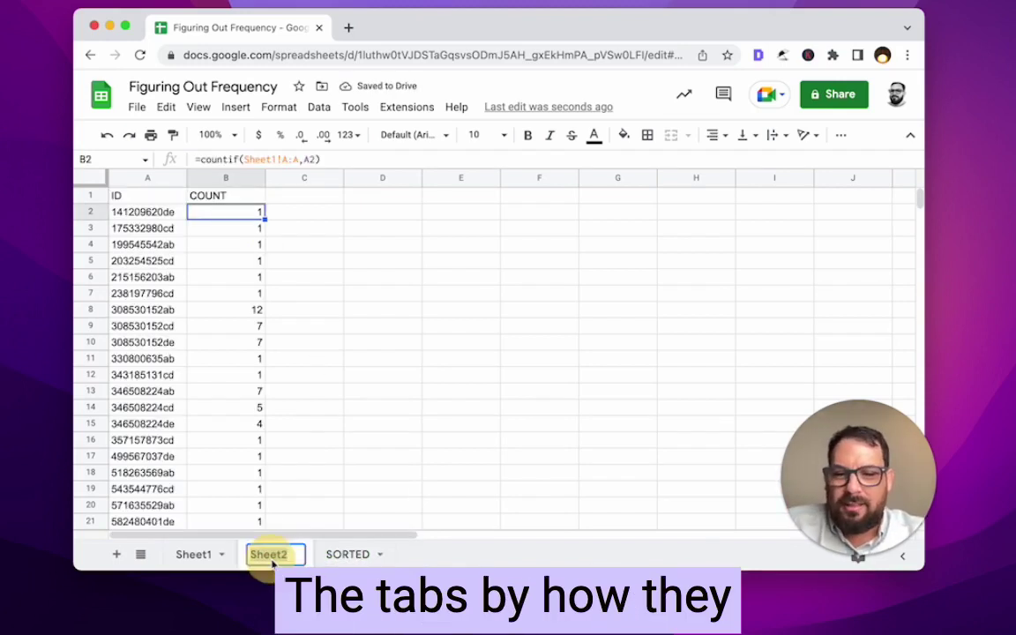
text(COUNT)
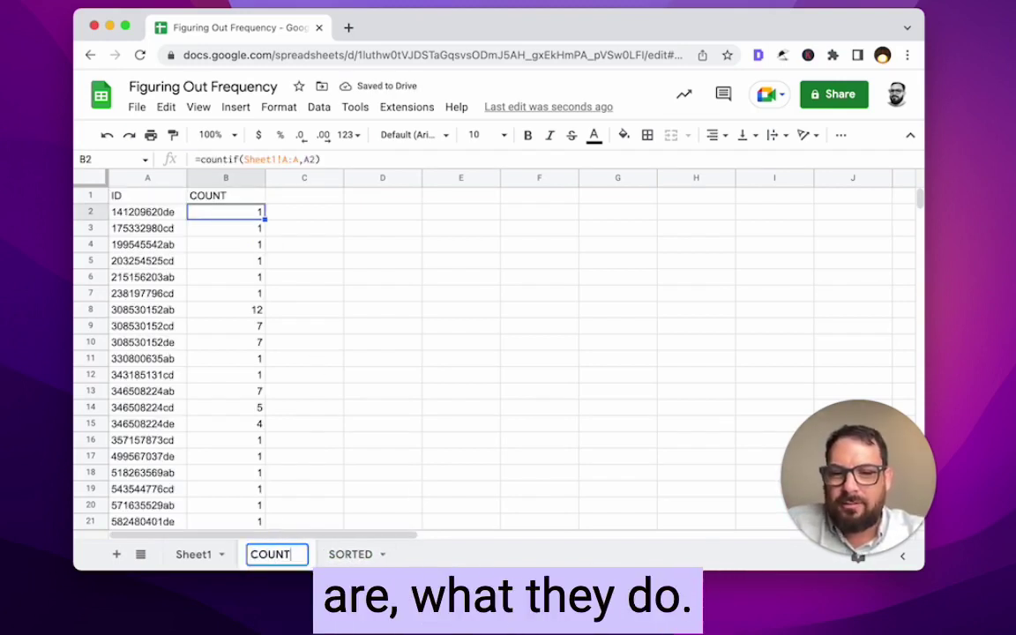
key(Return)
- Enter =sort(COUNT!A:B,2,FALSE) in cell A1 of the SORTED sheet to list the IDs by descending count
click(344, 553)
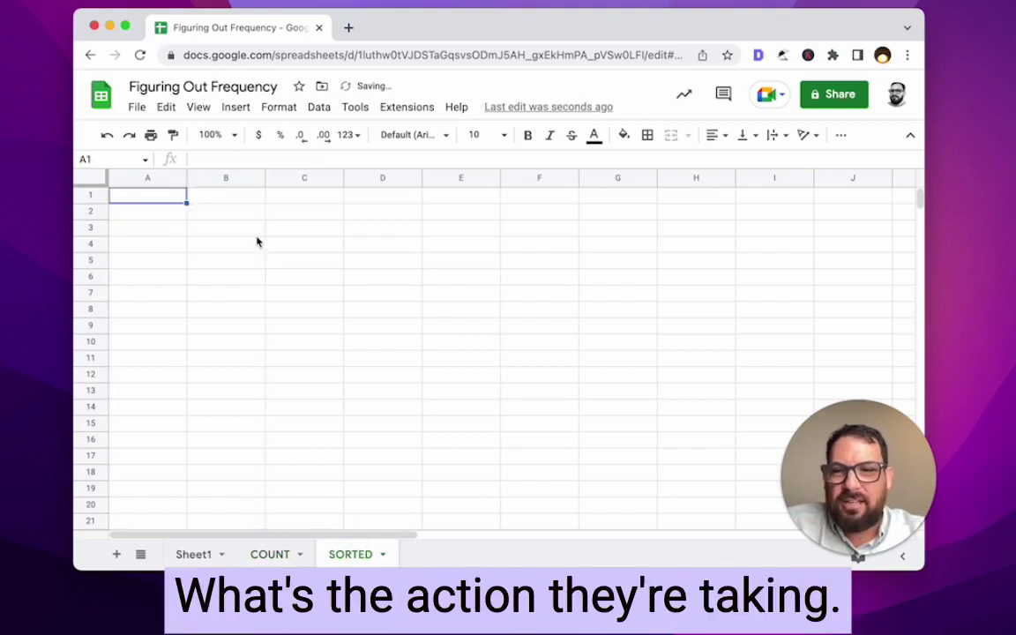
text(=)
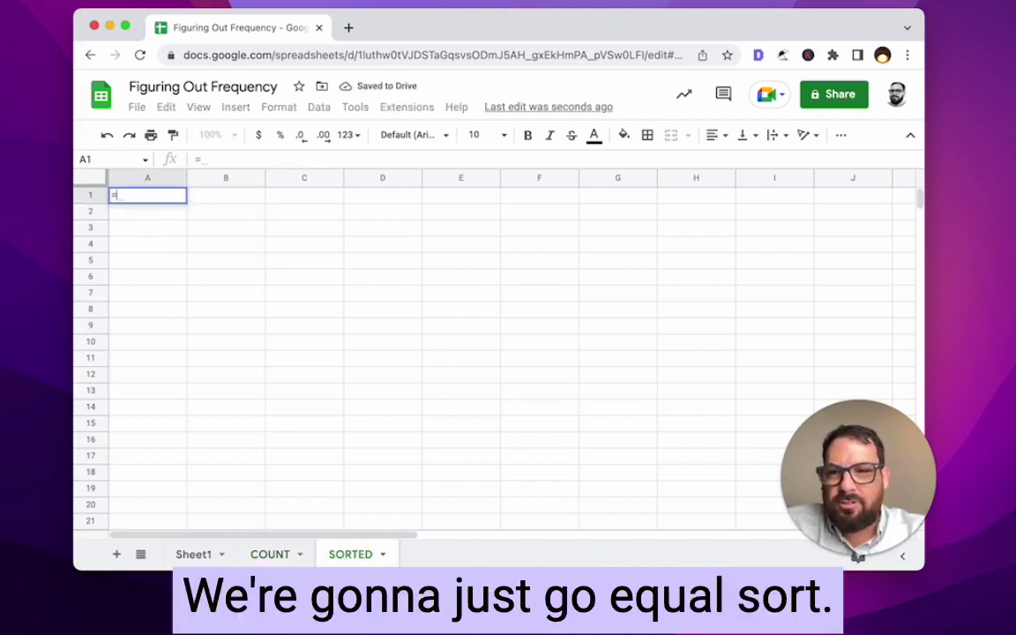
text(sort()
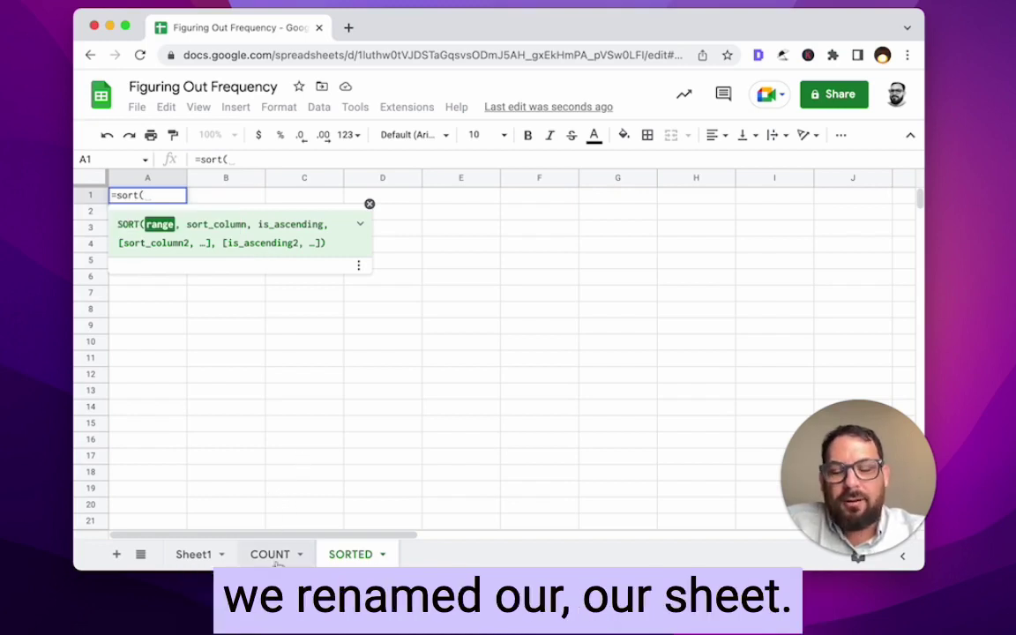
text(CO)
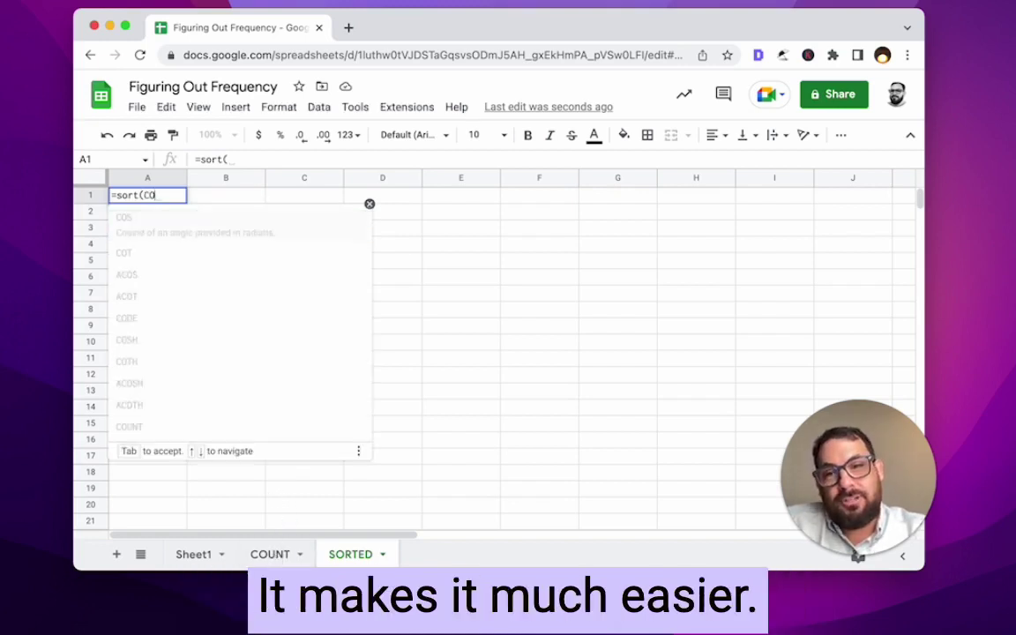
text(UNT!)
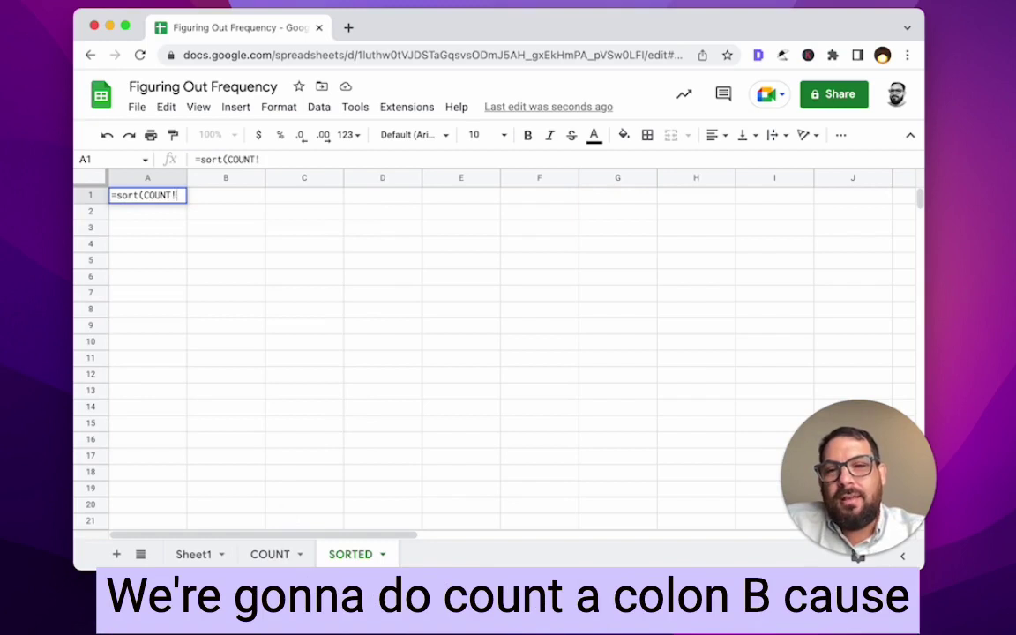
text(A:B)
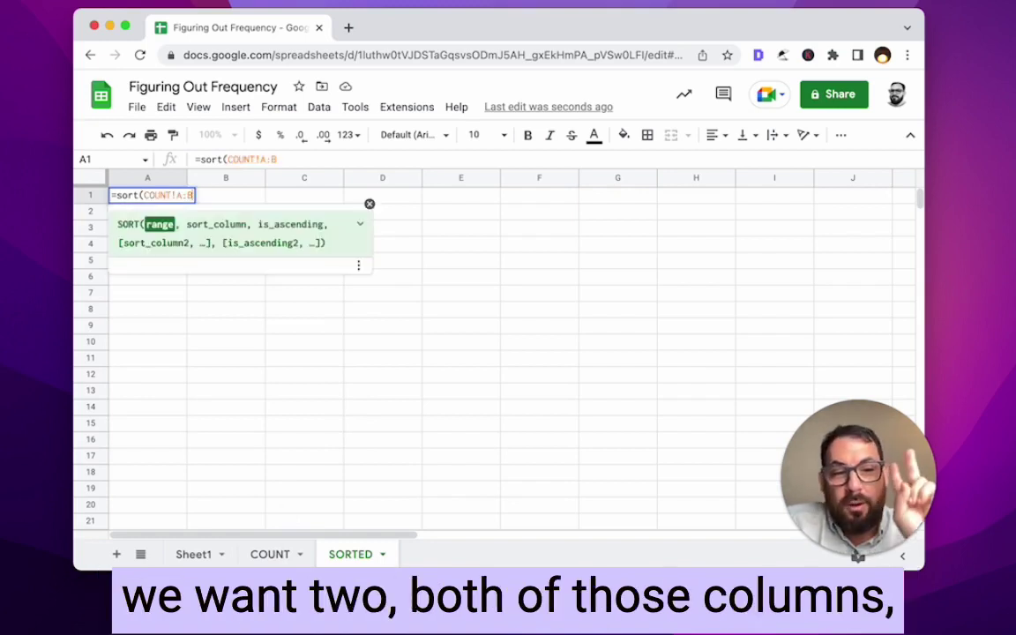
text(,)
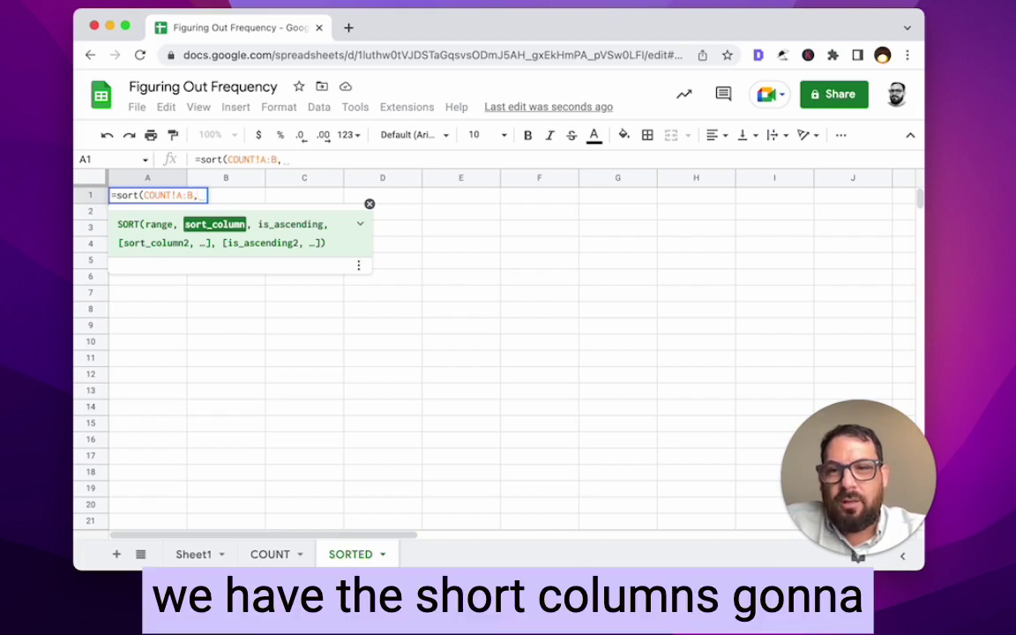
text(2)
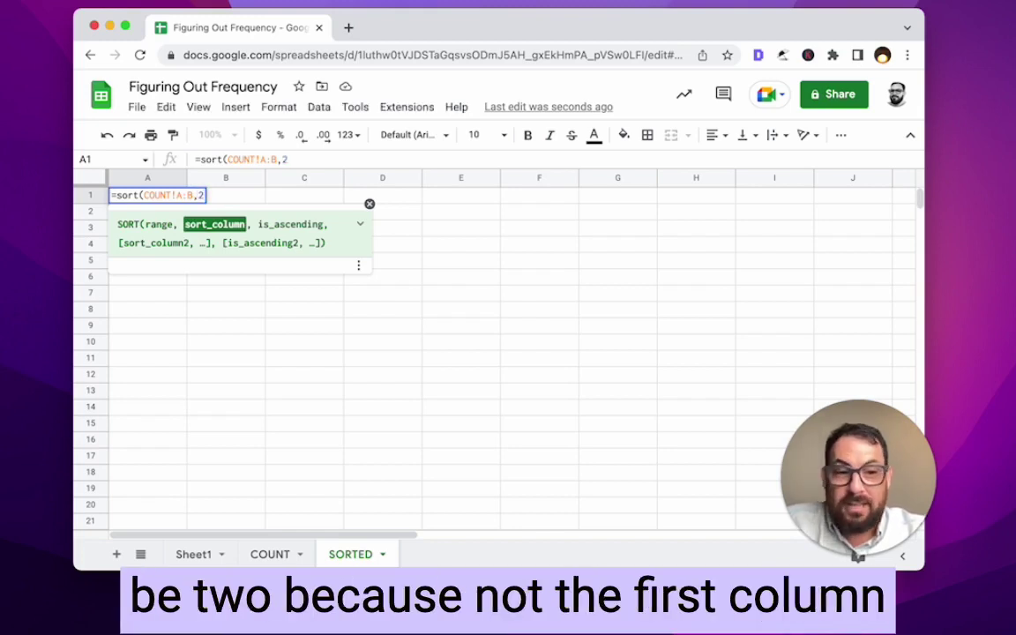
text(,)
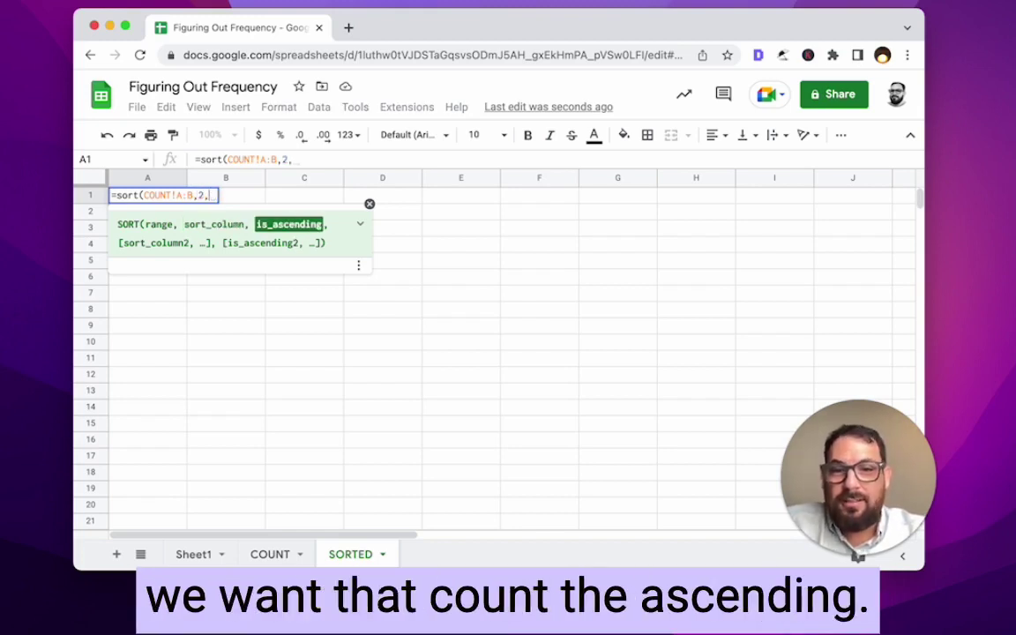
text(FALSE))
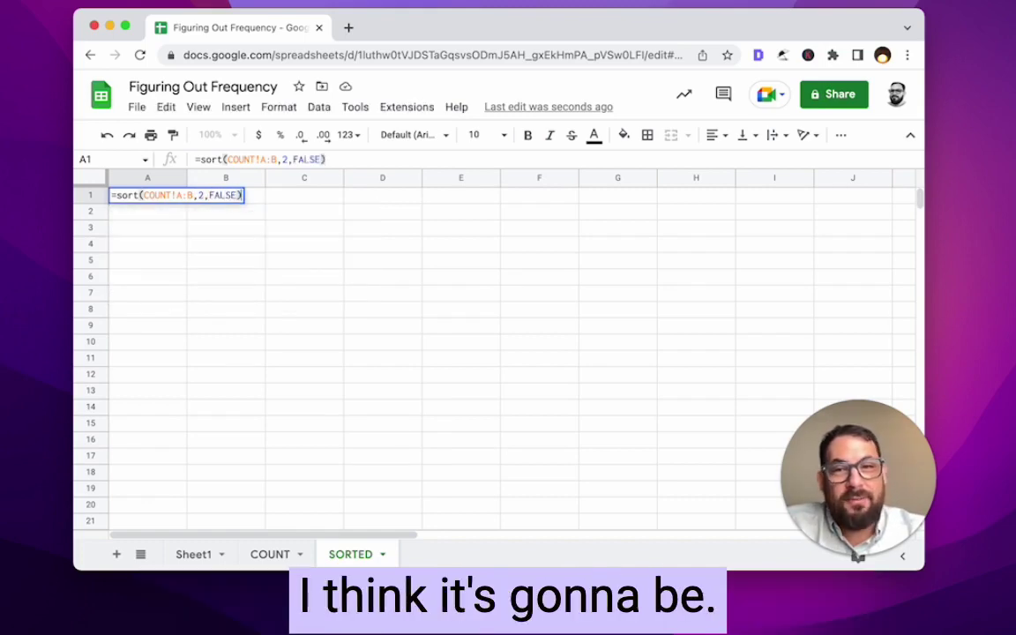
key(Return)
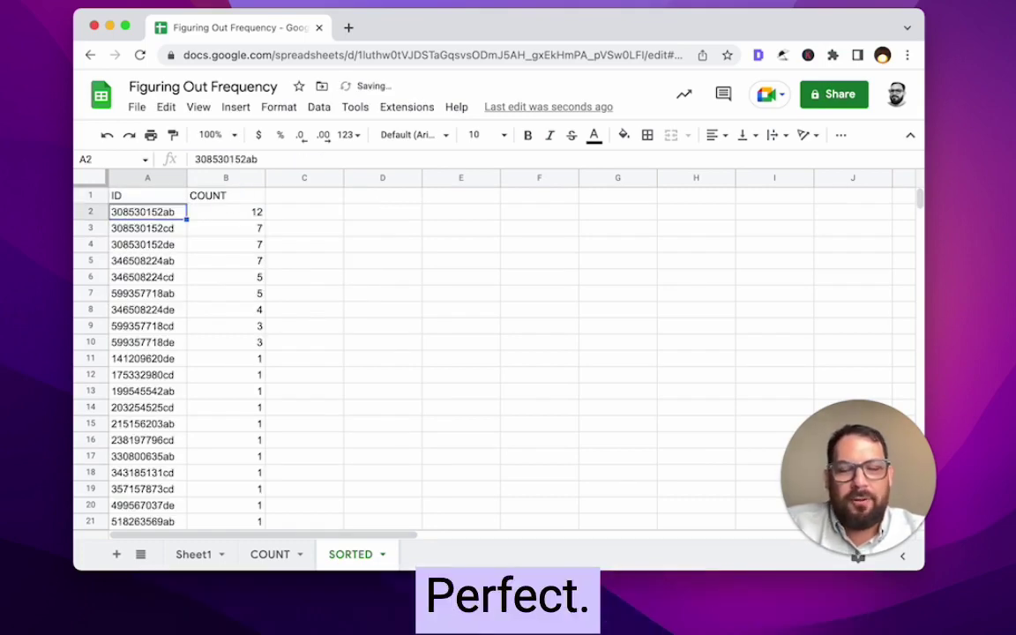
- Review the SORT formula and top count on the SORTED sheet, along with the COUNT sheet and the source IDs in Sheet1
click(148, 194)
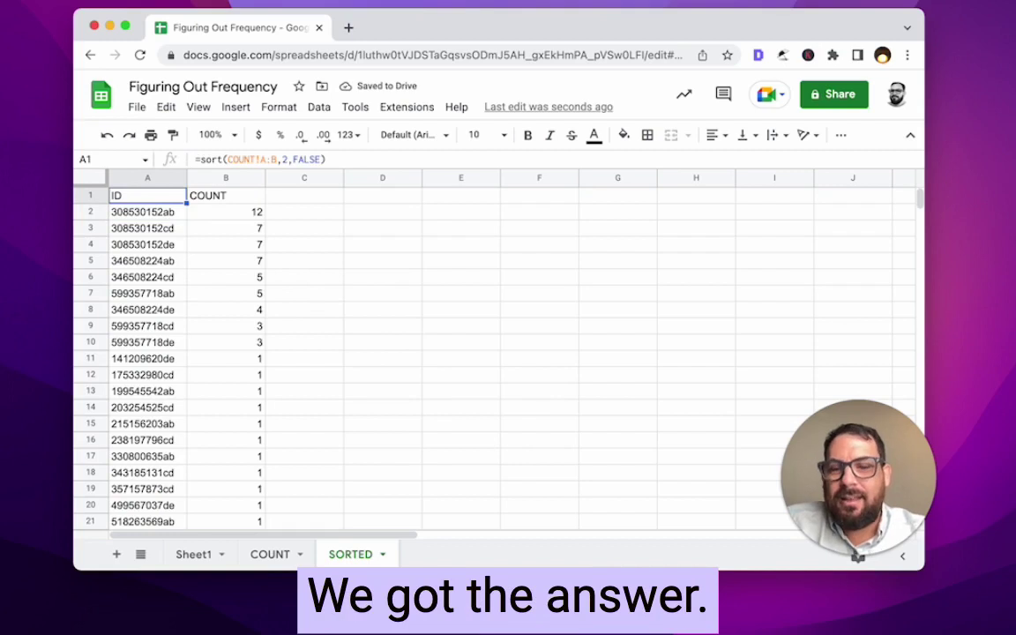
key(Down)
key(Right)
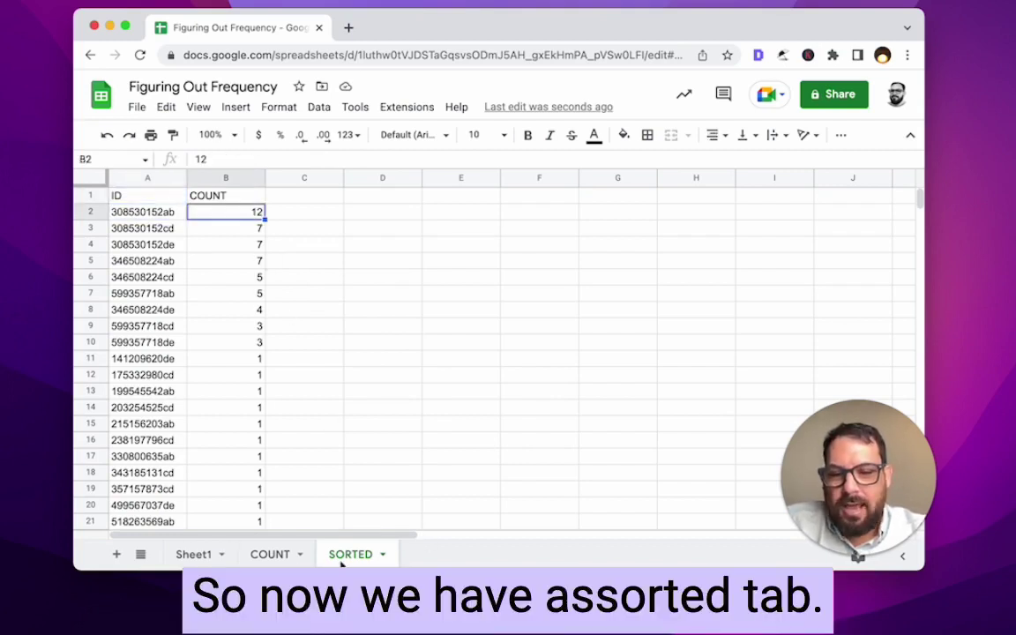
click(287, 554)
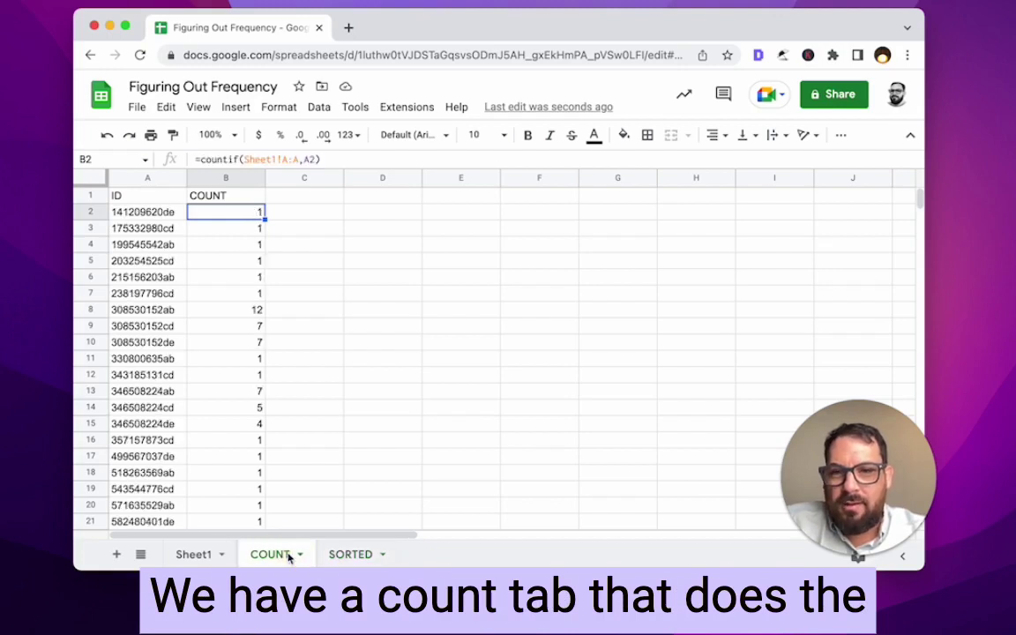
click(209, 556)
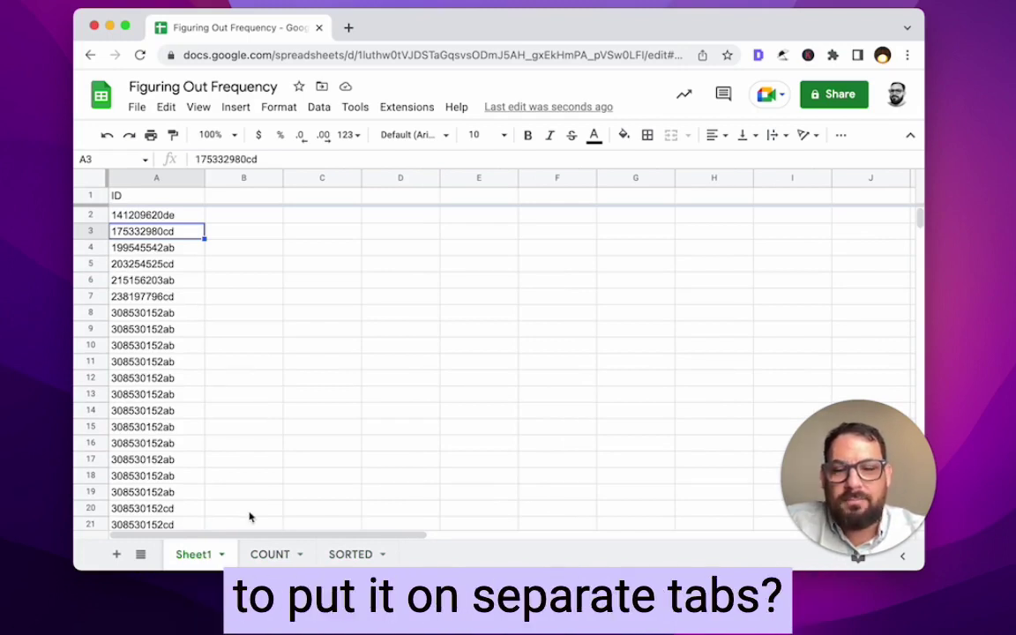
- Examine the extent of the ID list in Sheet1 from its first entry to its last, and return to row 2
click(154, 297)
click(170, 215)
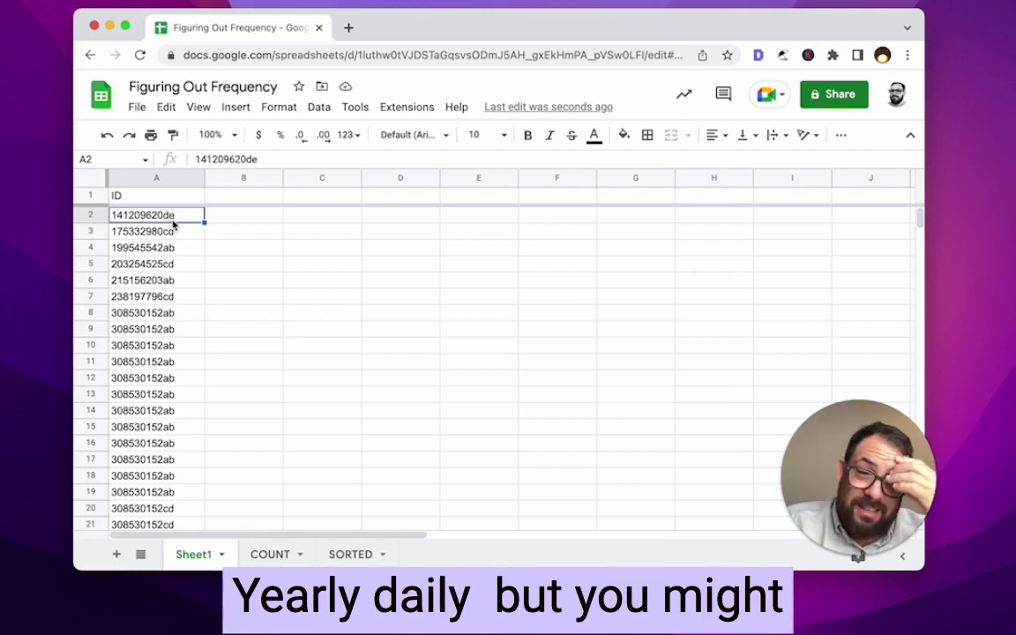
key(Down)
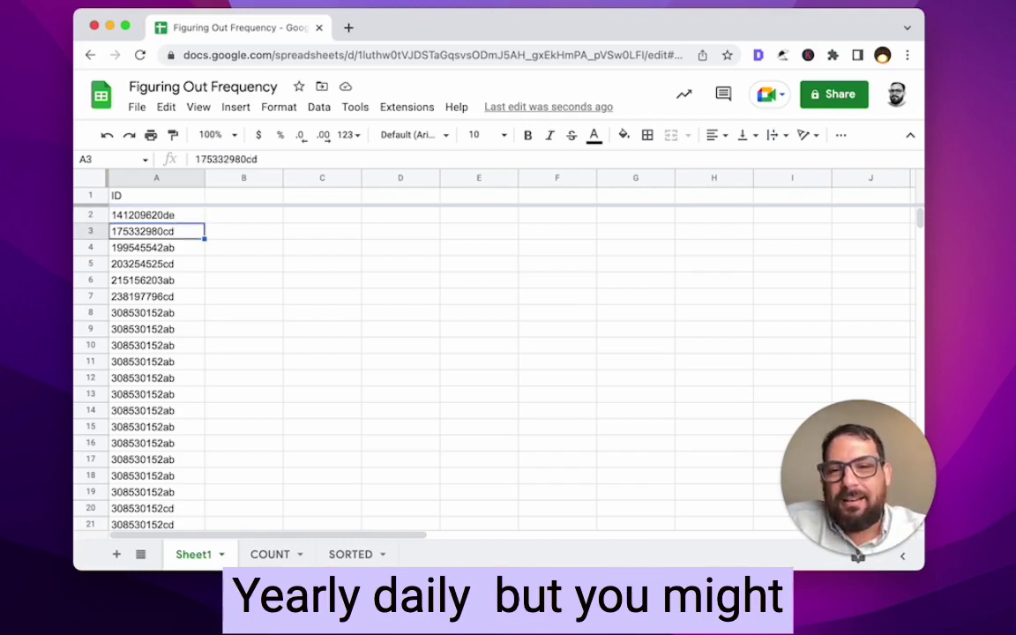
key(super+Down)
key(Down)
key(Up)
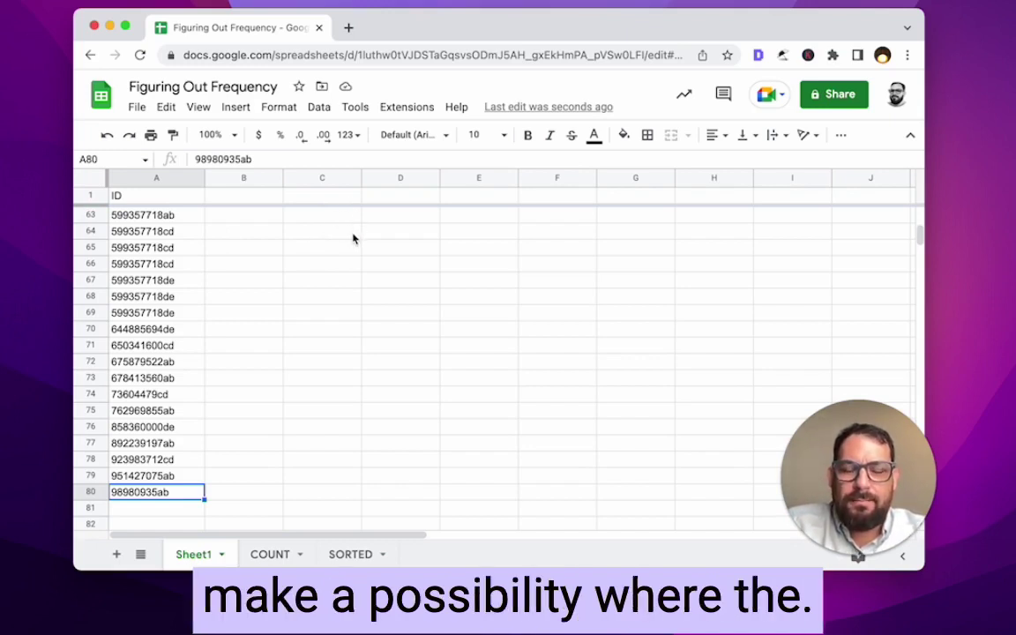
click(255, 215)
key(Left)
key(Right)
key(Right)
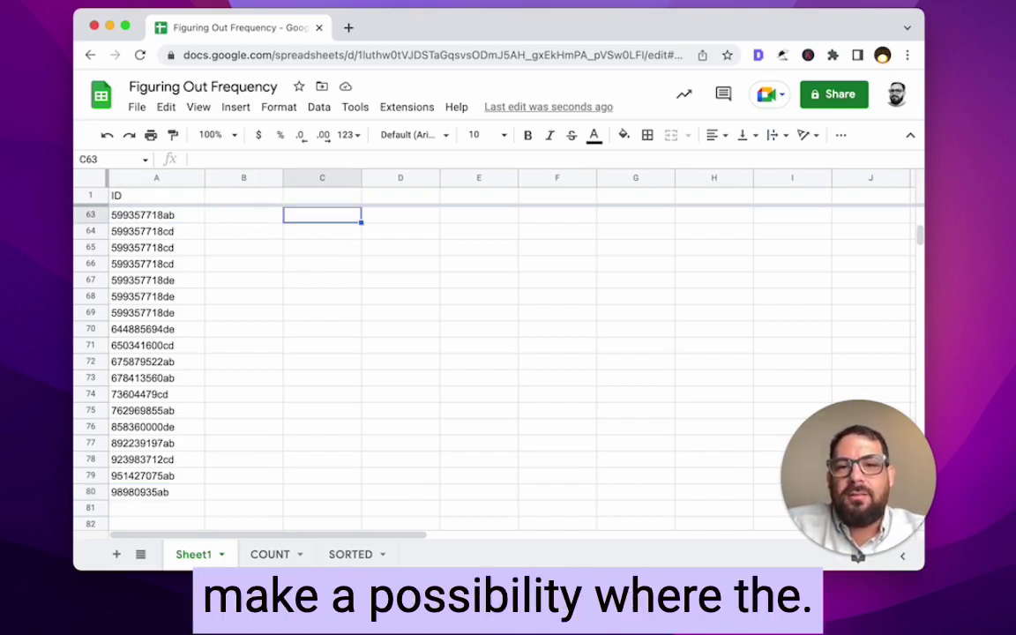
key(ctrl+Up)
key(Down)
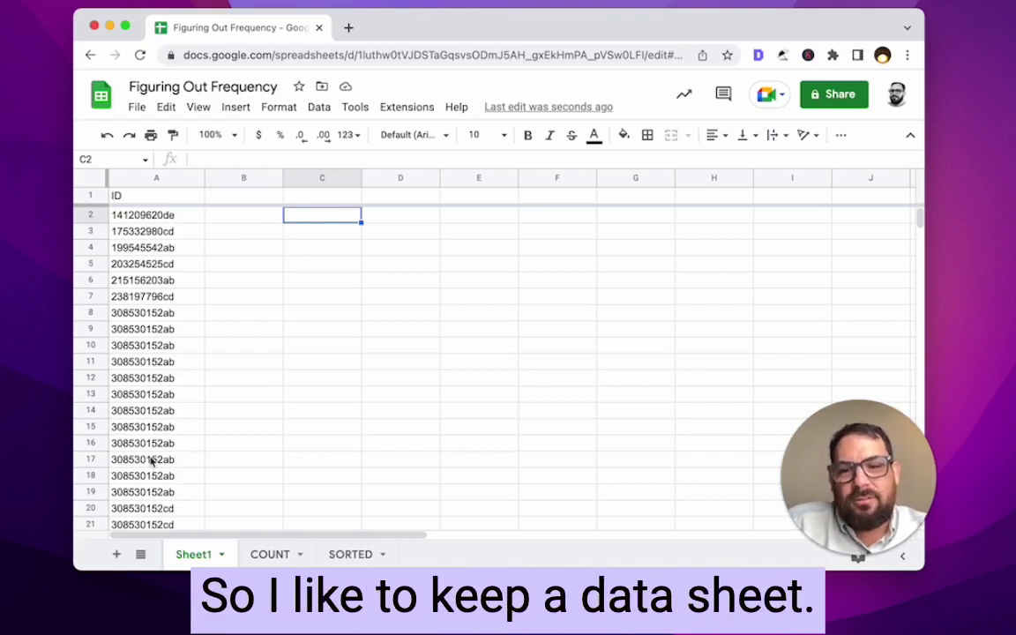
- Rename Sheet1, which holds the source IDs, as DATA
double_click(194, 555)
text(DATA)
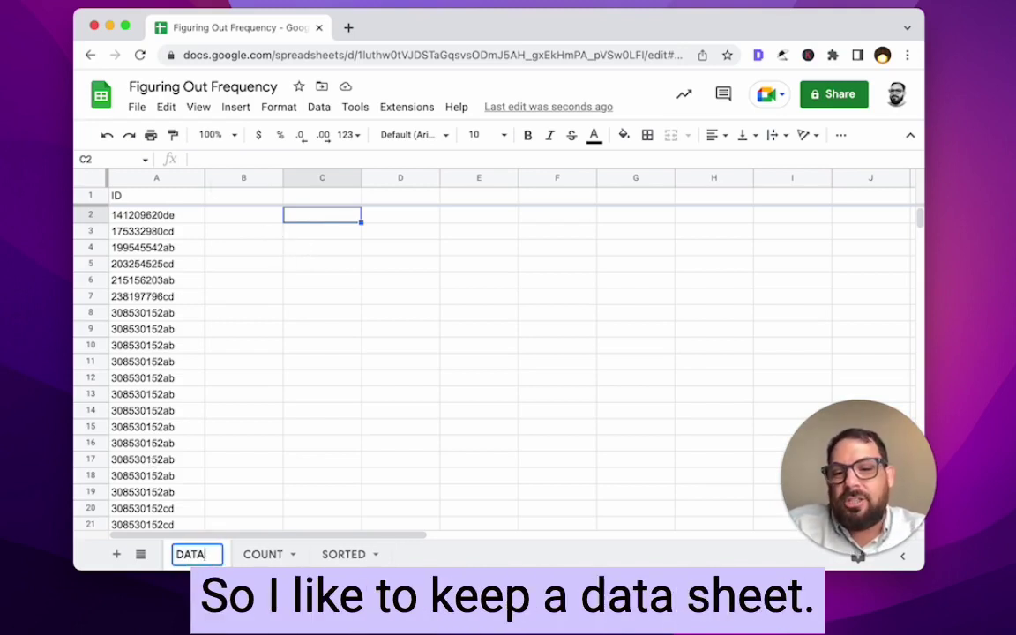
key(Return)
click(164, 332)
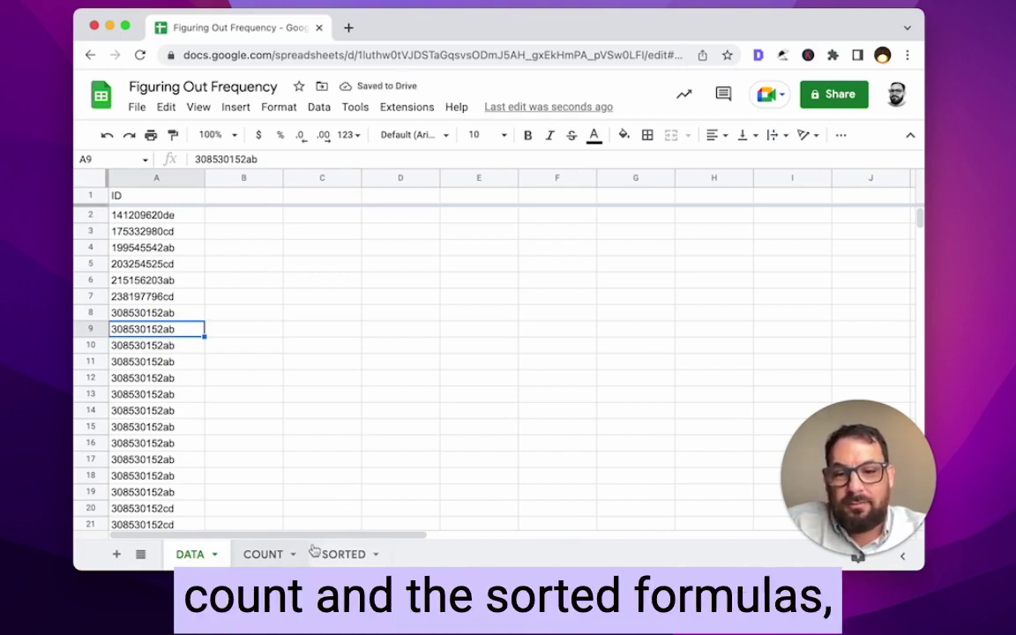
- Inspect the whole-column reference in the COUNTIF formula in B2 of the COUNT sheet without changing it
click(263, 553)
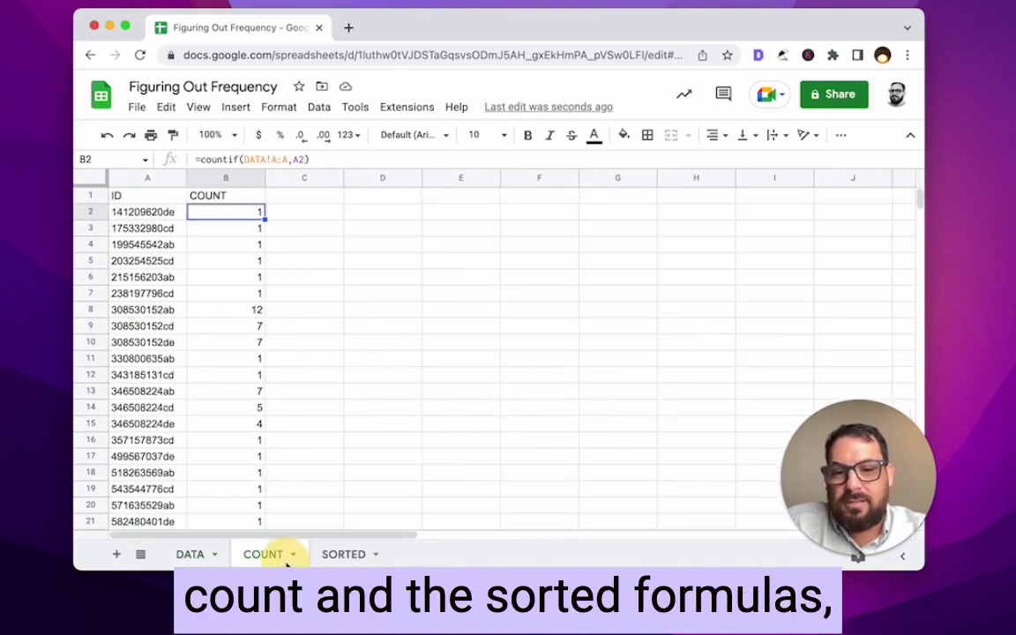
click(286, 160)
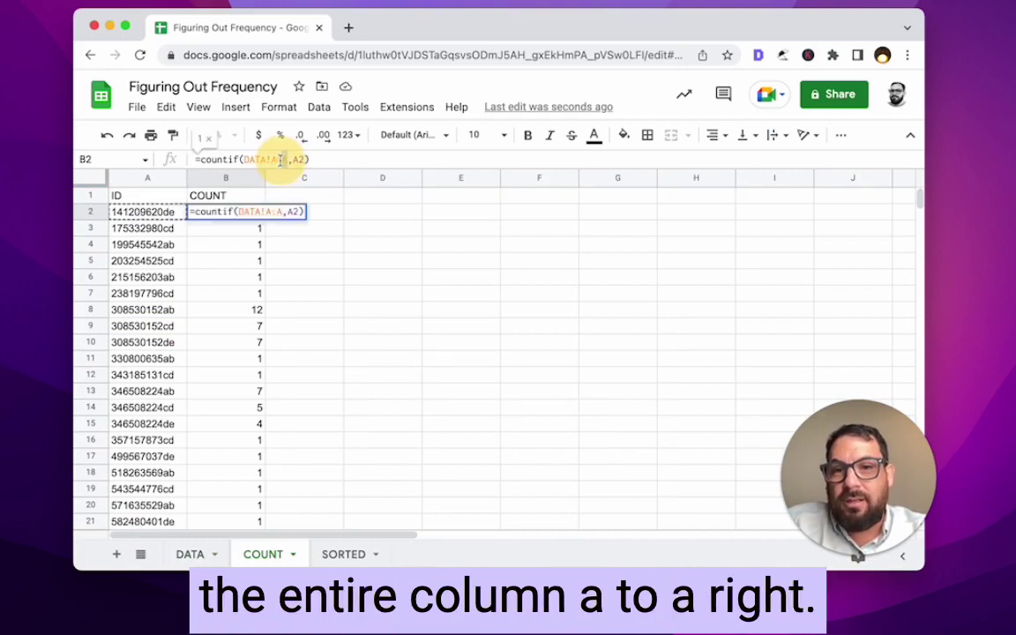
key(Escape)
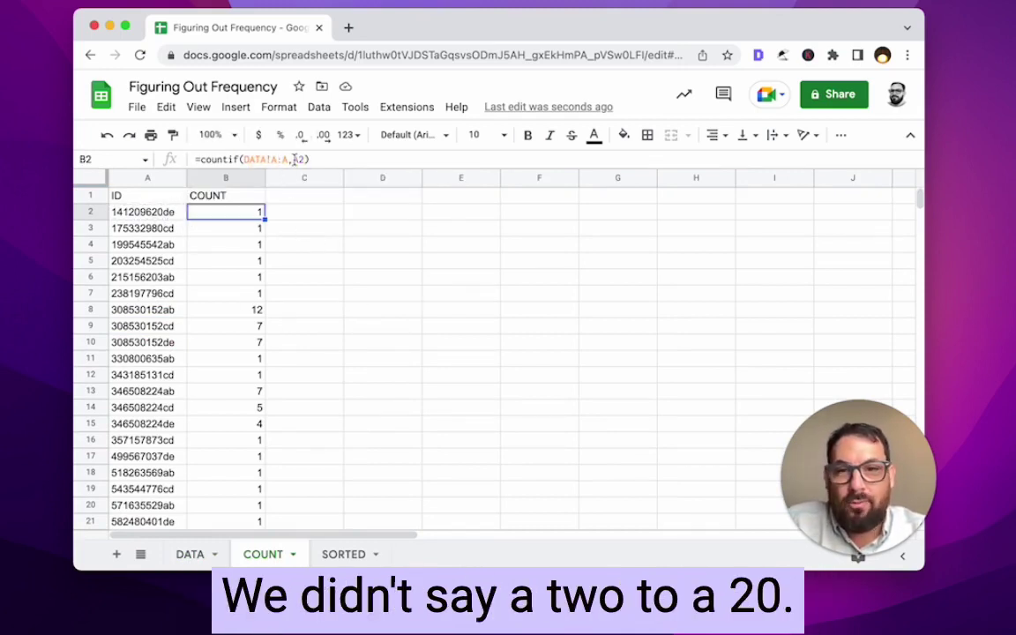
- Copy the IDs in A8:A25 of the DATA sheet and paste them below the list, starting at A81
click(192, 554)
key(Up)
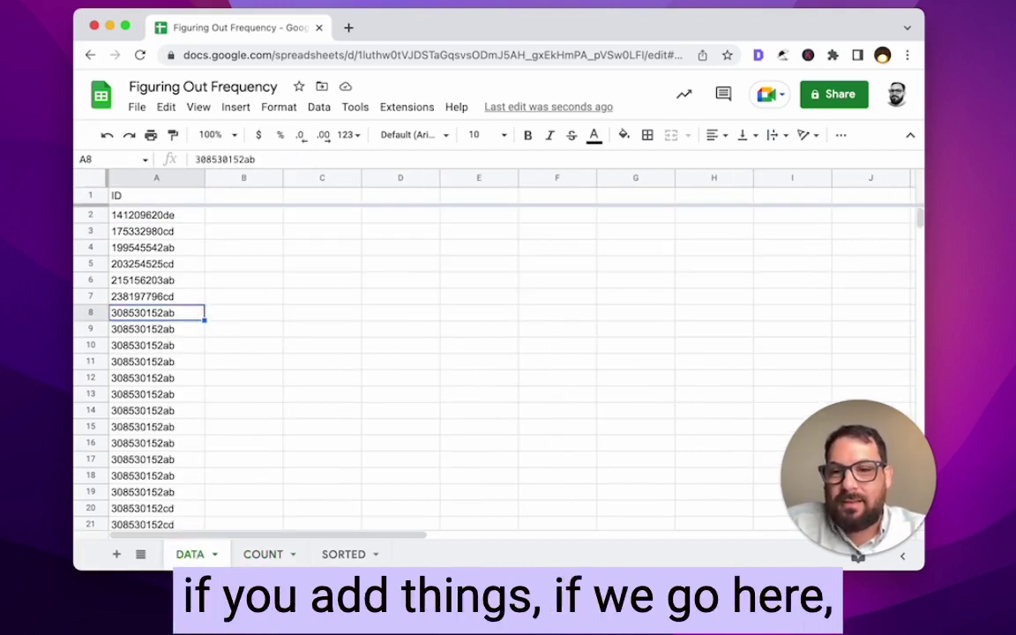
key(shift+Down)
key(shift+Down)
key(shift+Down)
key(shift+Down)
key(shift+Down)
key(shift+Down)
key(shift+Down)
key(shift+Down)
key(shift+Down)
key(shift+Down)
key(shift+Down)
key(shift+Down)
key(shift+Down)
key(shift+Down)
key(shift+Down)
key(shift+Down)
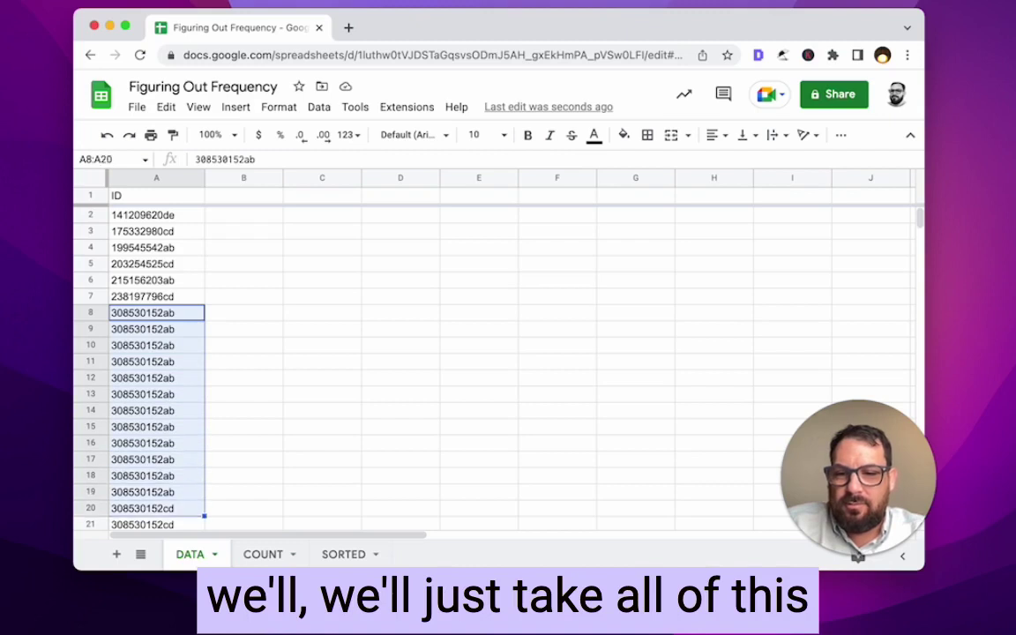
key(shift+Down)
key(super+x)
key(super+Down)
key(super+Down)
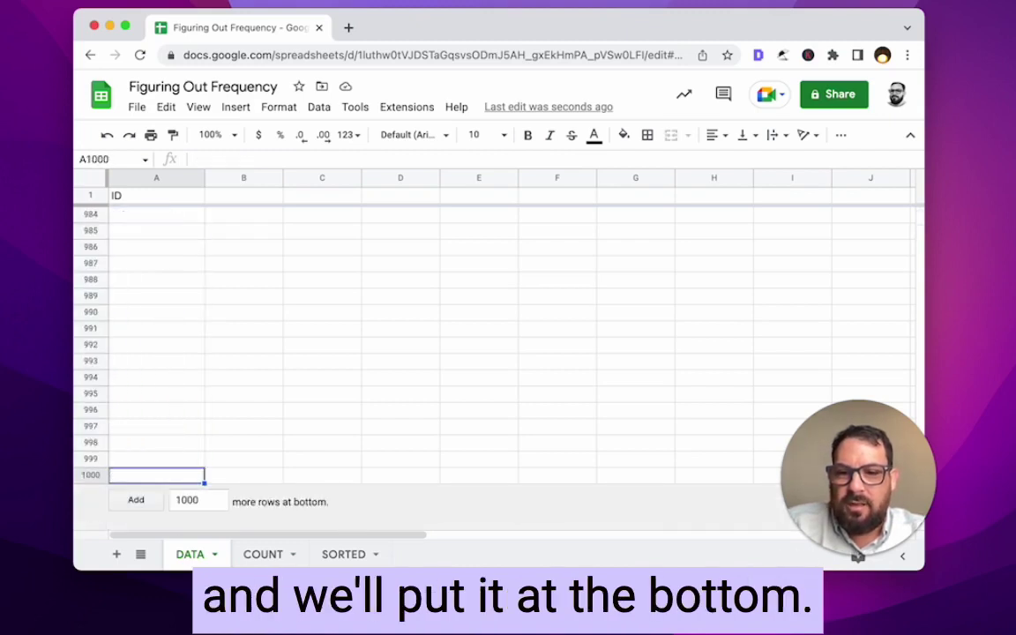
key(super+Up)
key(Down)
key(super+v)
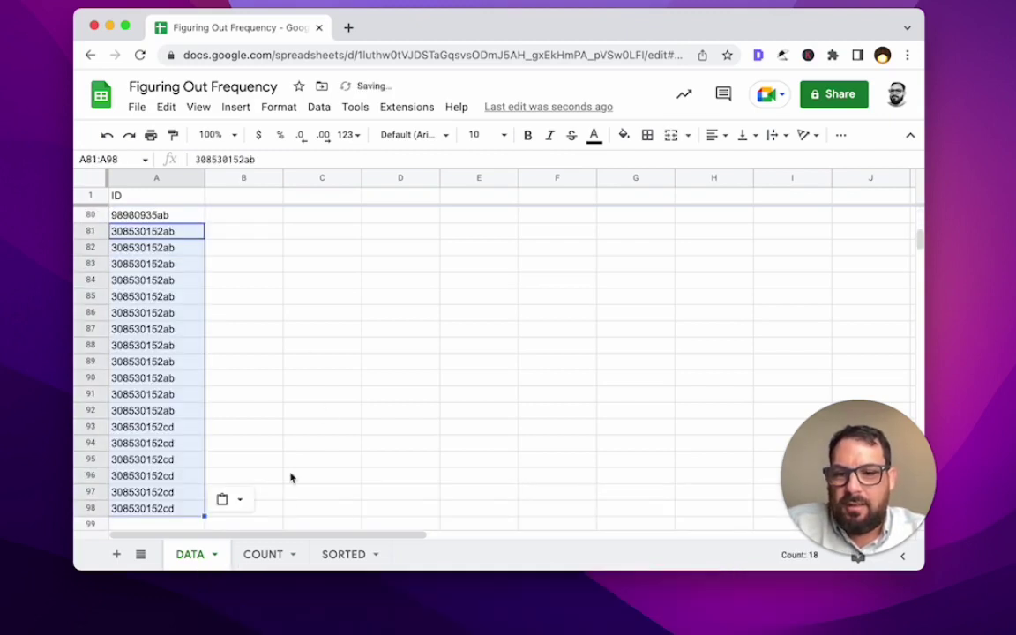
- Check the updated counts, and copy IDs A2:A12 from the SORTED sheet to the end of the DATA list, starting at A99
click(276, 556)
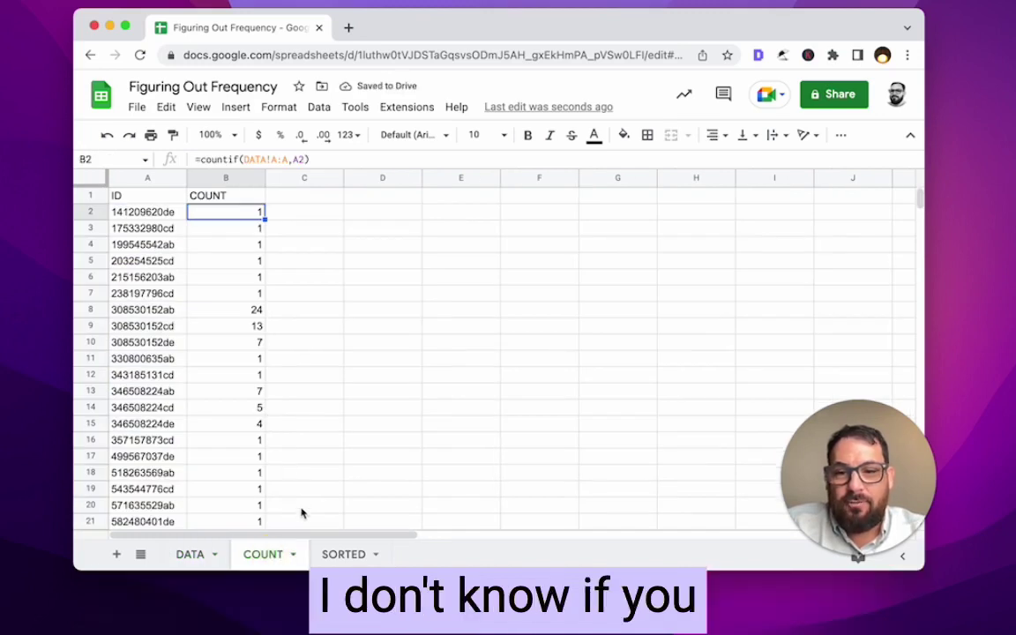
click(342, 553)
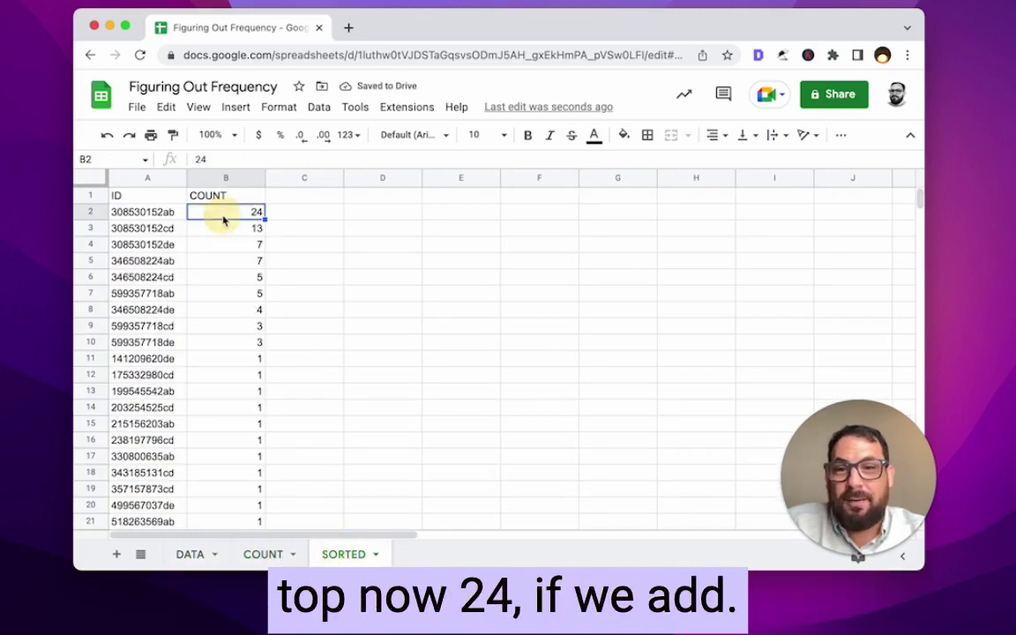
drag(155, 214, 143, 375)
click(191, 555)
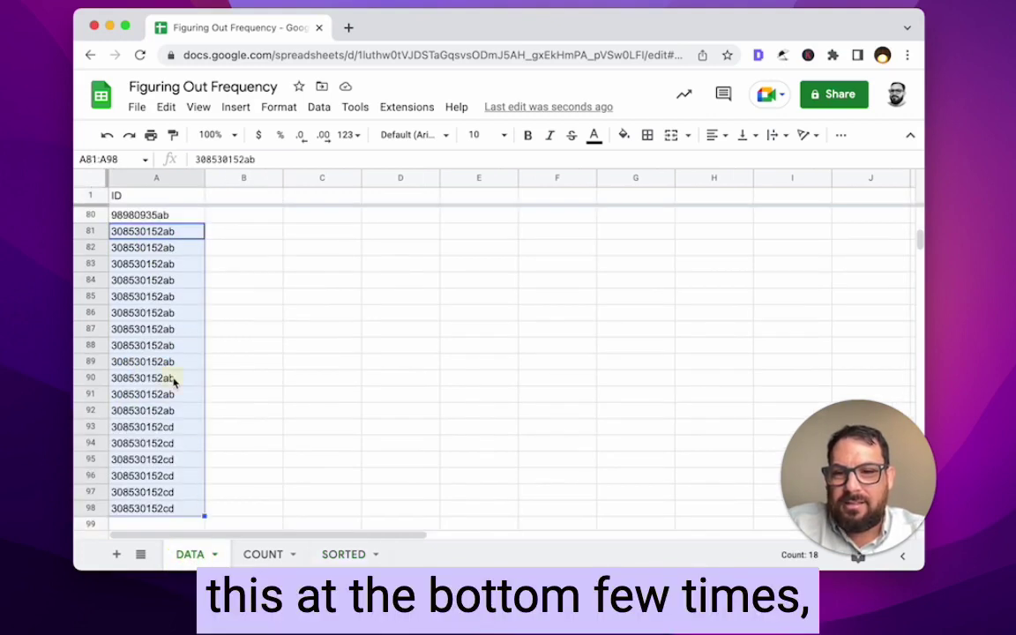
key(super+Down)
scroll(172, 383, down, 5)
key(Down)
key(super+v)
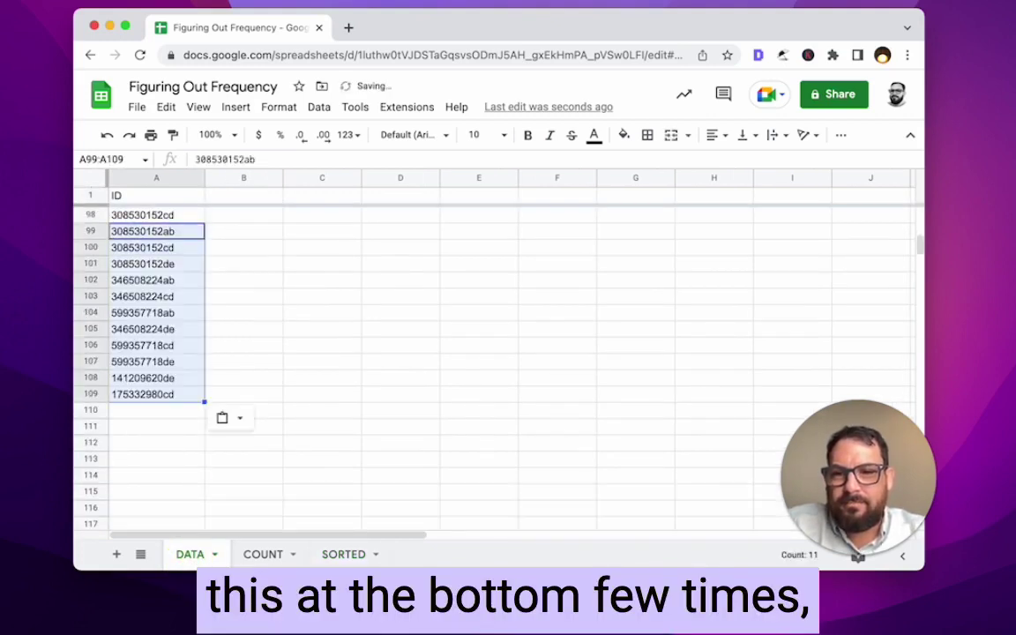
- Fill the remaining DATA rows A110:A1000 with repeated copies of the copied IDs and go to the last row
key(Down)
key(Down)
key(Down)
key(Down)
key(Down)
key(Down)
key(Down)
key(Down)
key(Down)
key(Down)
key(Down)
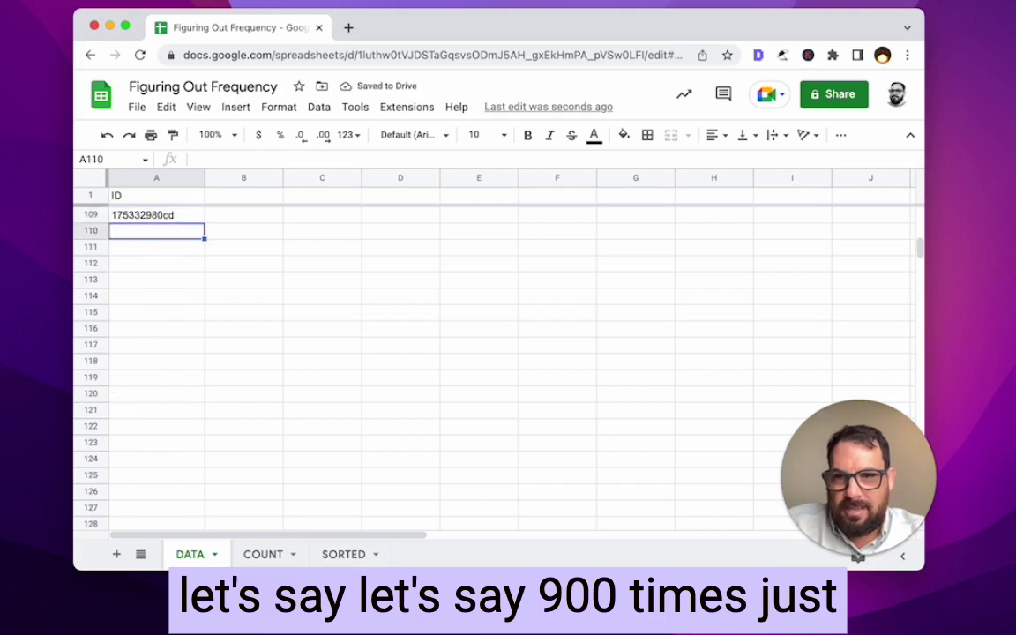
key(shift+super+Down)
key(super+v)
key(super+Down)
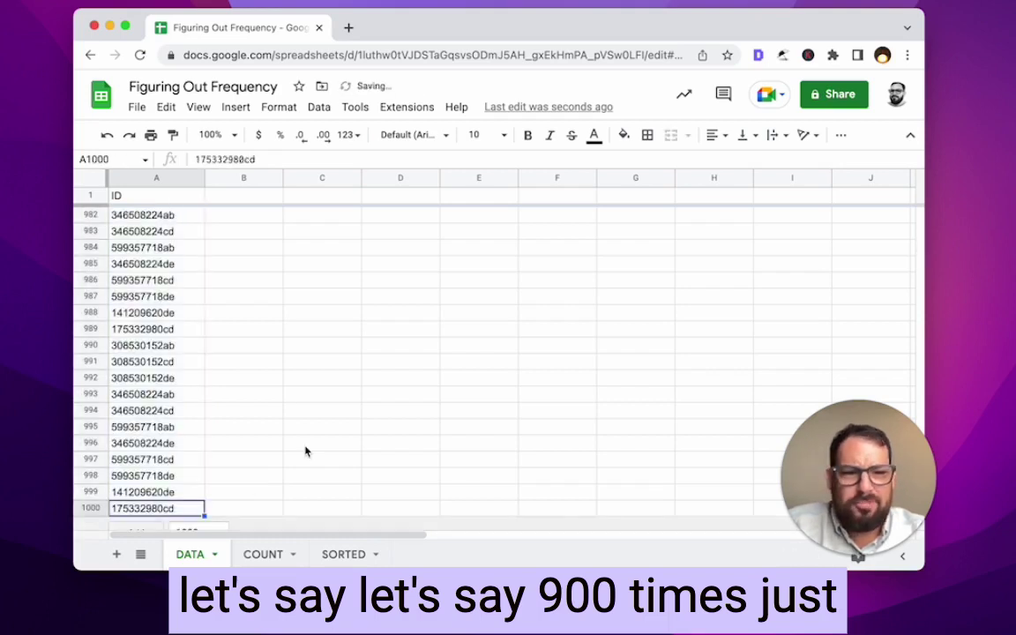
- Check the updated counts of the top-ranked IDs in B2:B6 of the SORTED sheet
click(344, 553)
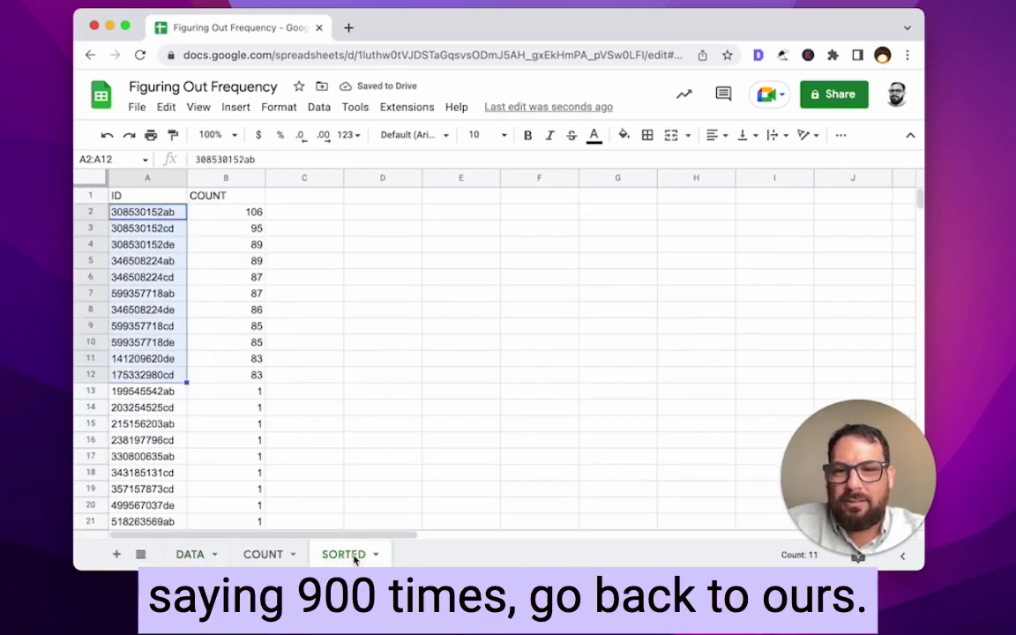
click(244, 215)
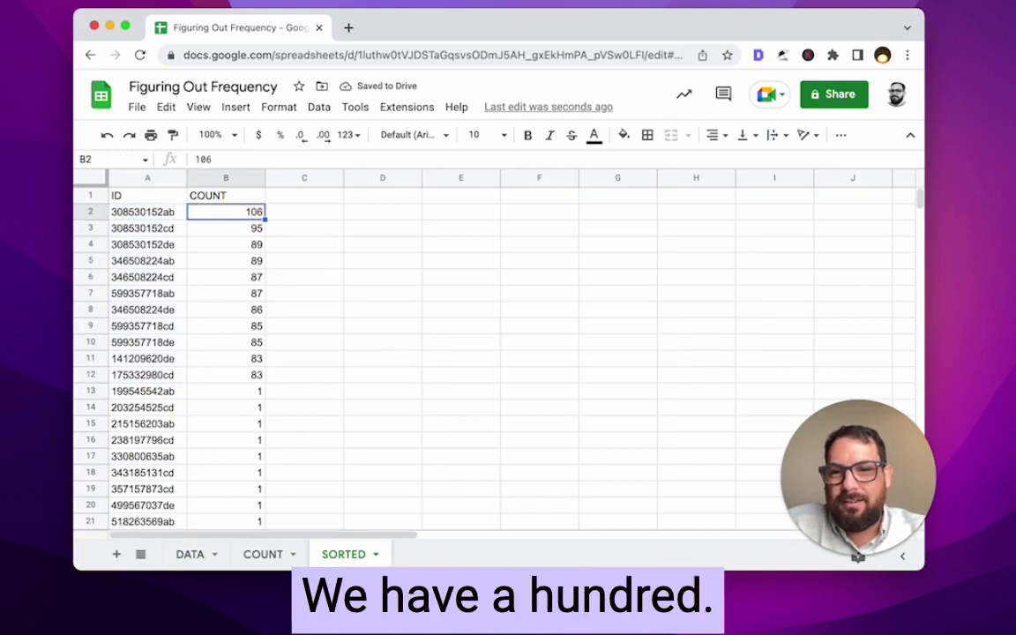
click(147, 212)
click(226, 212)
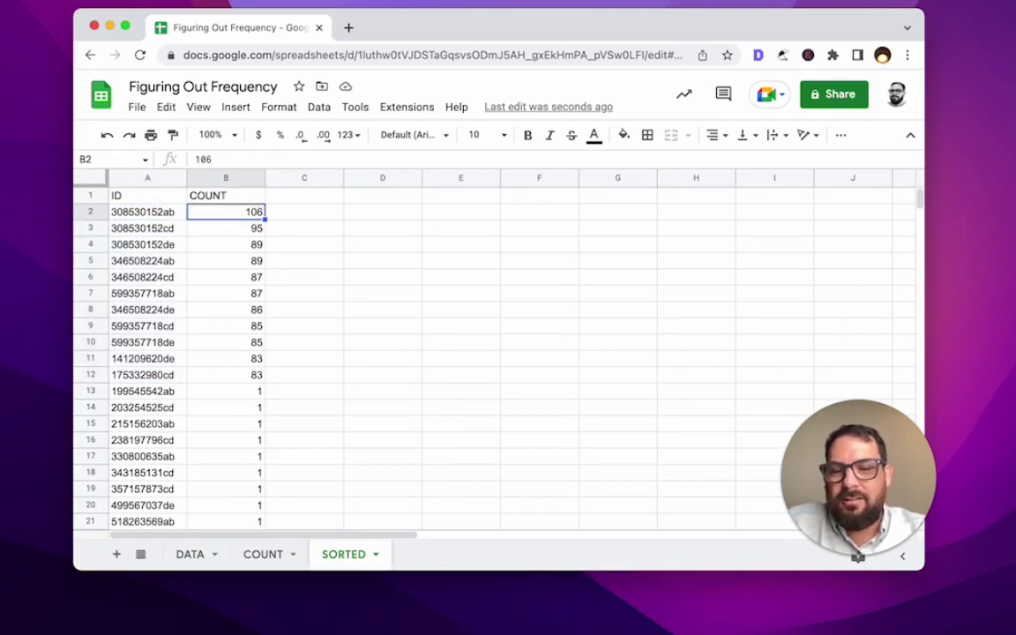
click(225, 228)
click(226, 244)
click(225, 261)
click(226, 277)
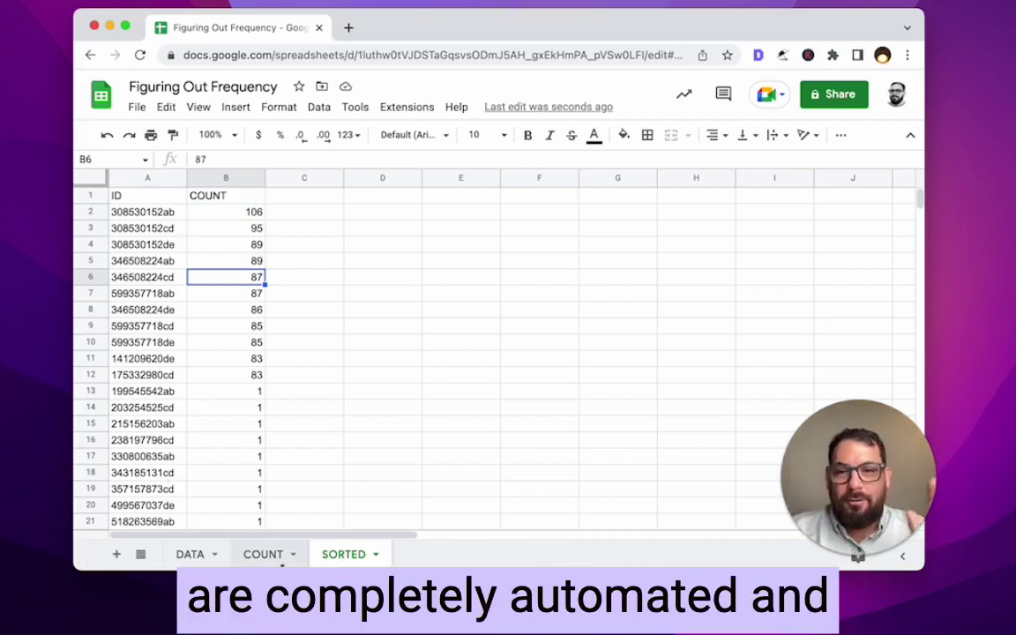
- Look over the end of the ID list in the DATA sheet and return to its first rows
click(189, 558)
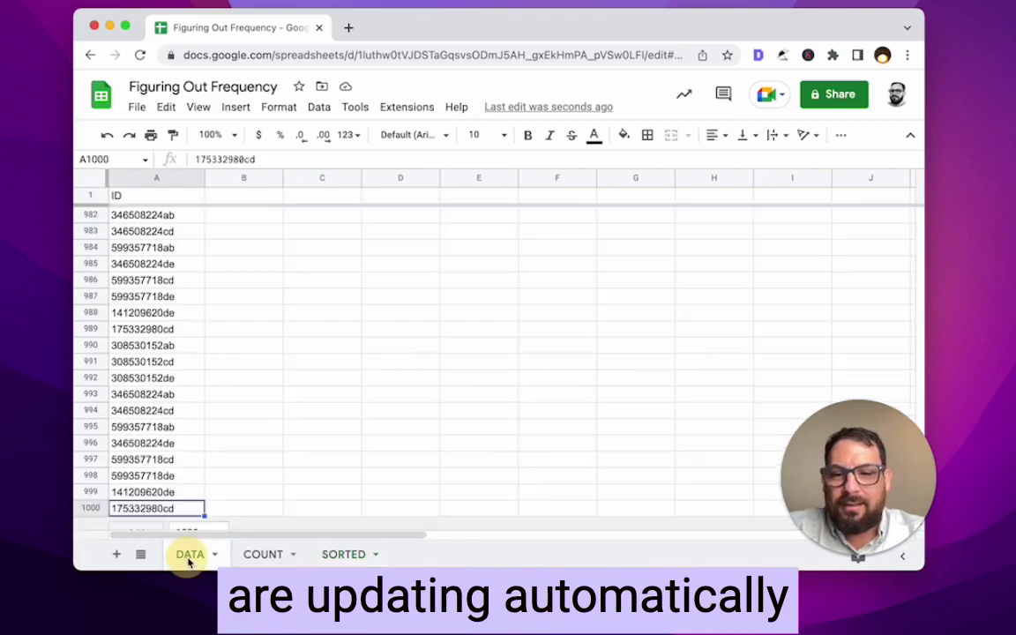
click(128, 329)
key(super+Down)
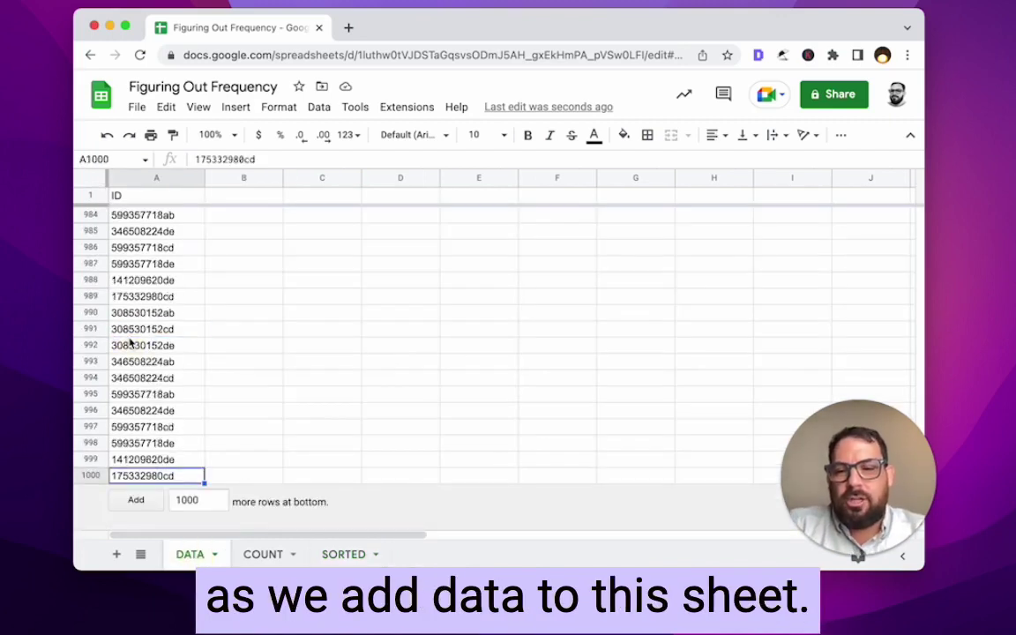
click(315, 292)
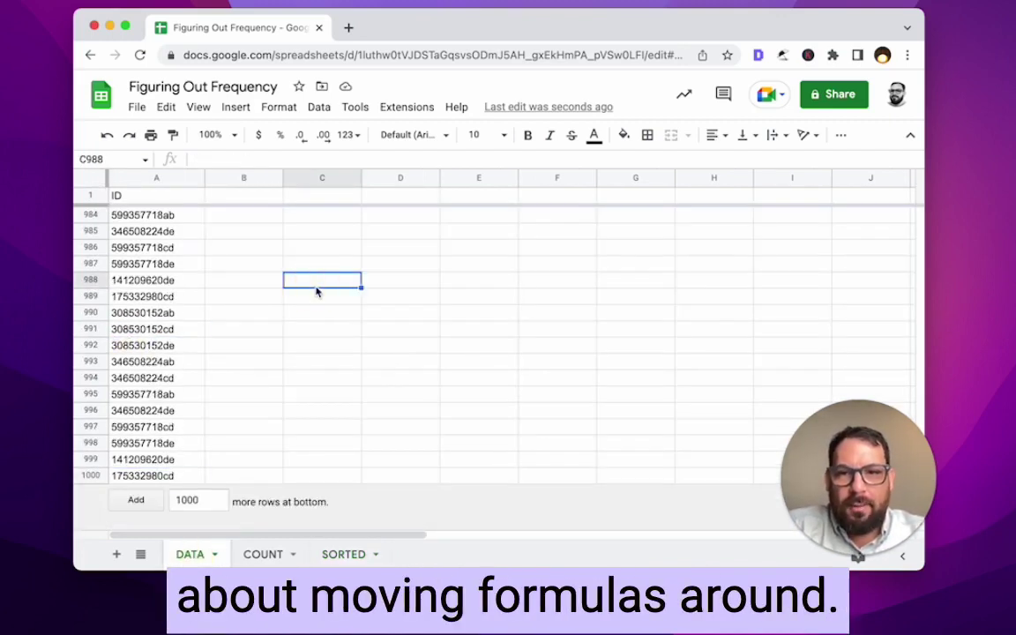
key(super+Up)
click(401, 195)
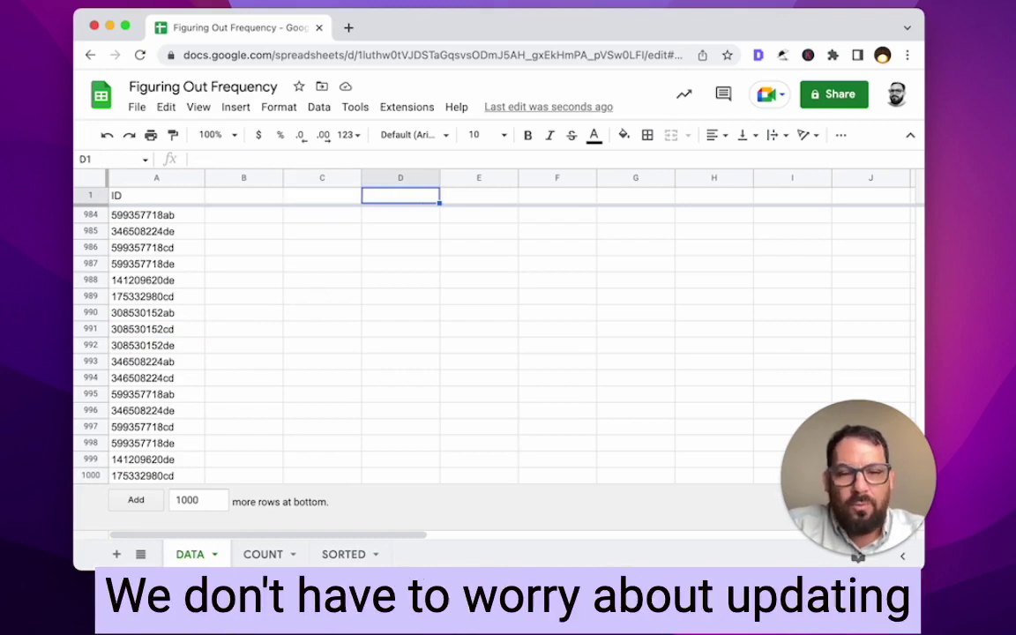
key(Down)
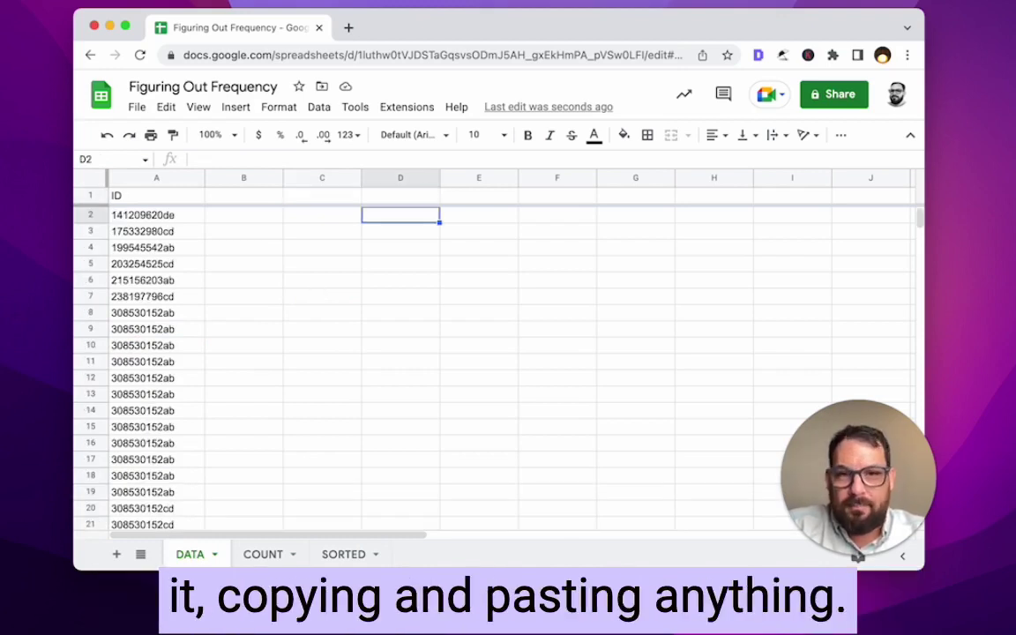
- Add 1000 rows at the end of the DATA sheet and paste a copy of IDs A2:A1000 starting at A1001
click(156, 195)
click(243, 195)
click(156, 214)
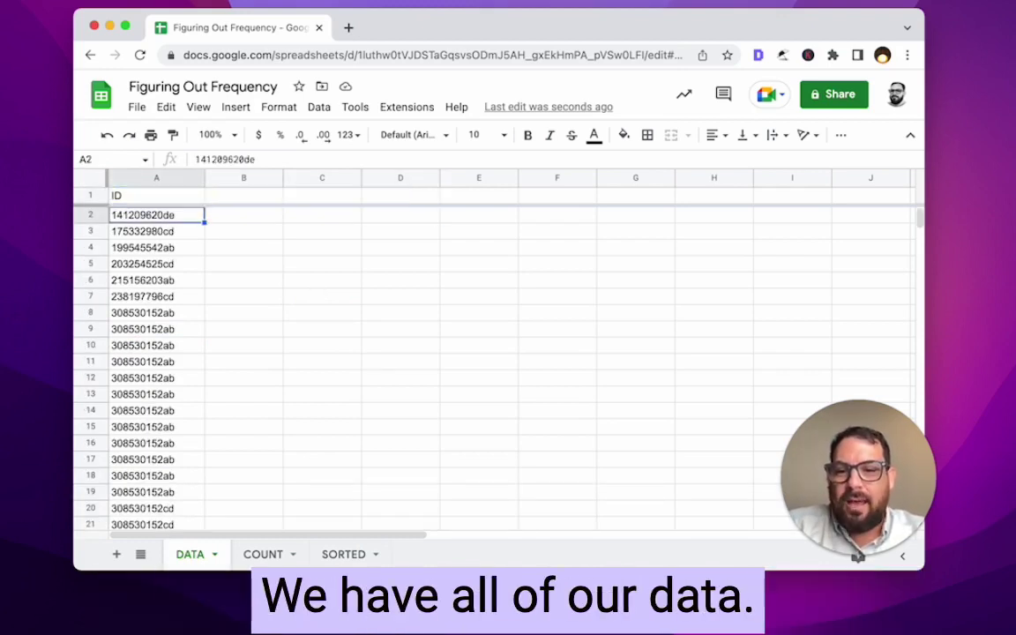
key(super+shift+Down)
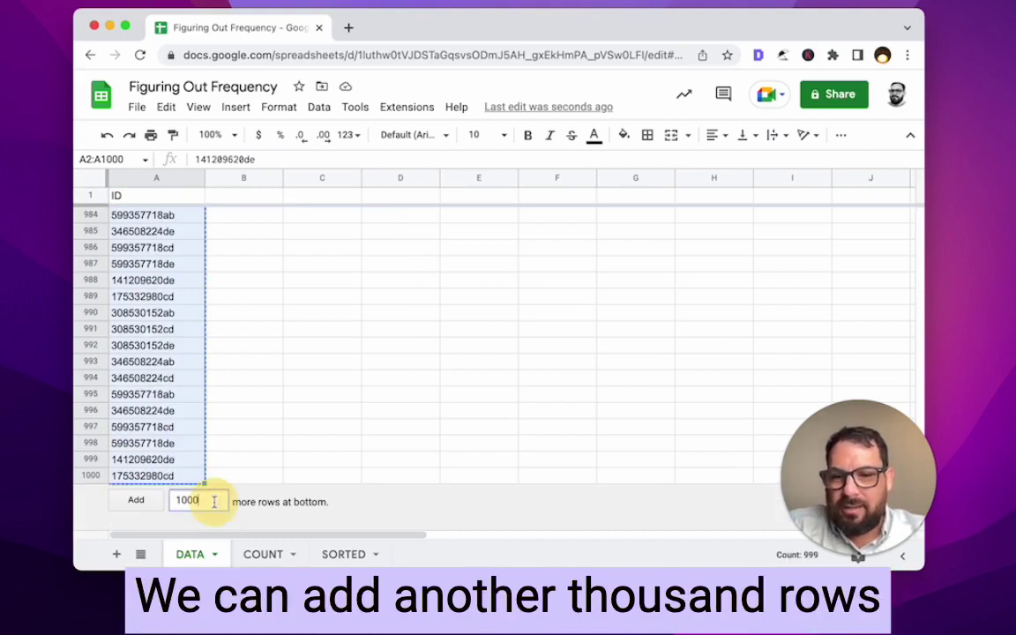
click(135, 499)
key(super+Down)
key(Down)
key(super+v)
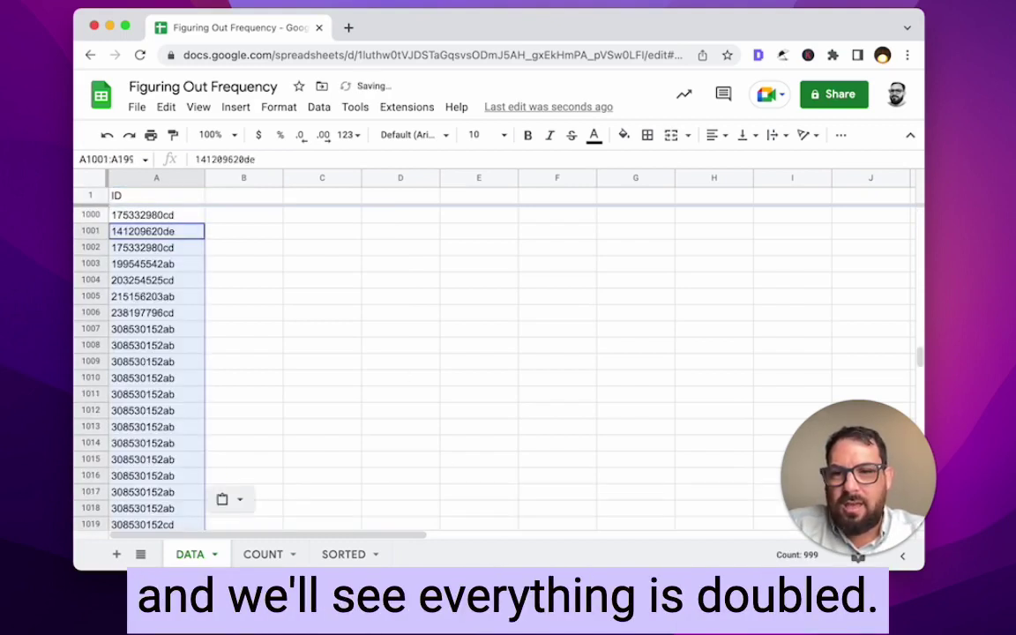
key(super+Down)
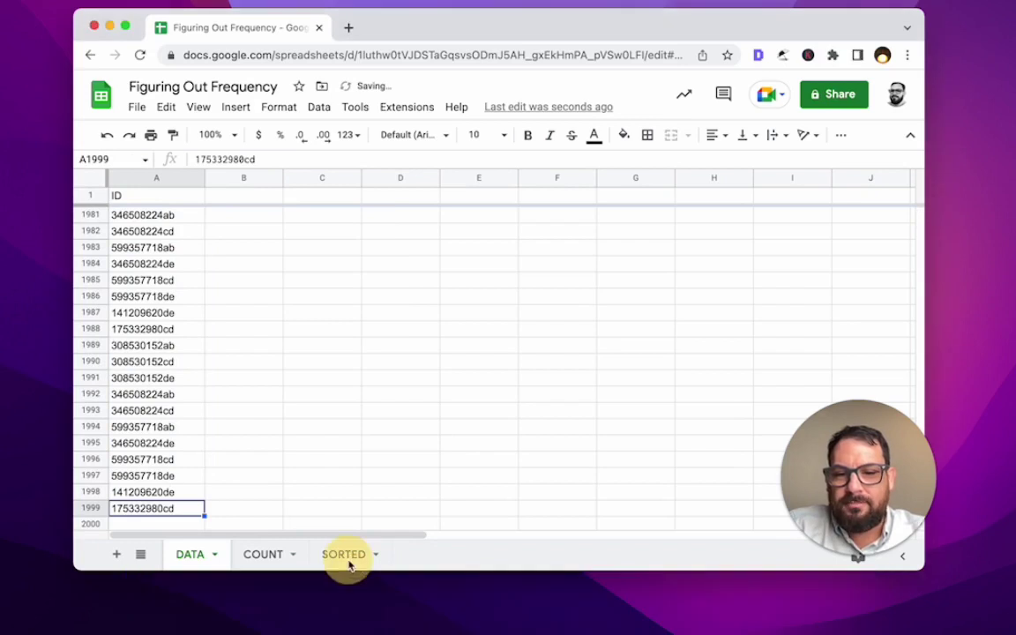
- Check how the counts in B2:B6 of the SORTED sheet respond to the duplicated ID list
click(345, 554)
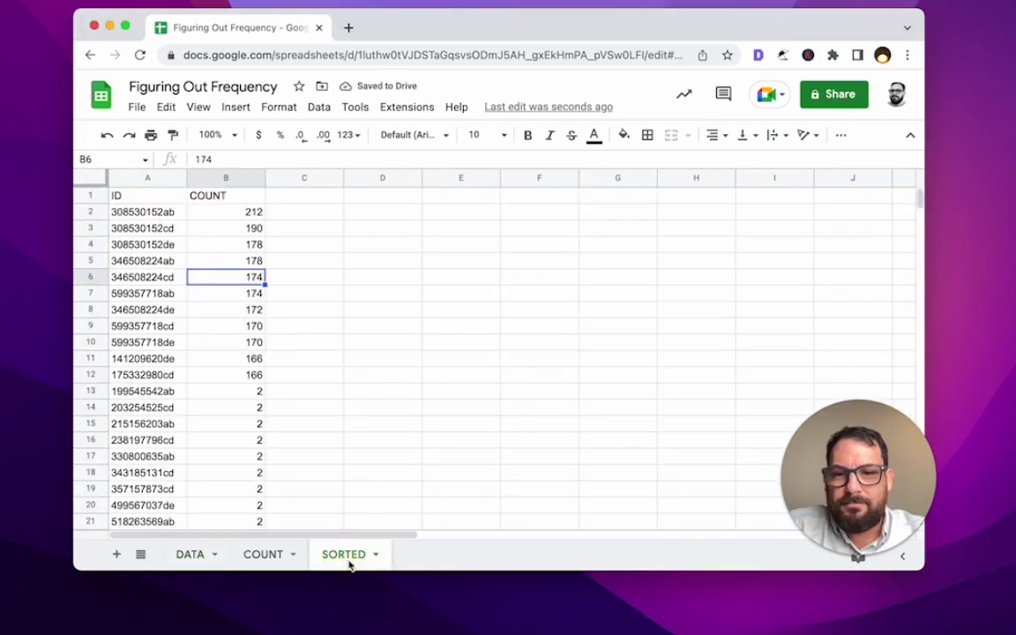
click(216, 210)
key(Down)
key(Down)
key(Down)
key(Down)
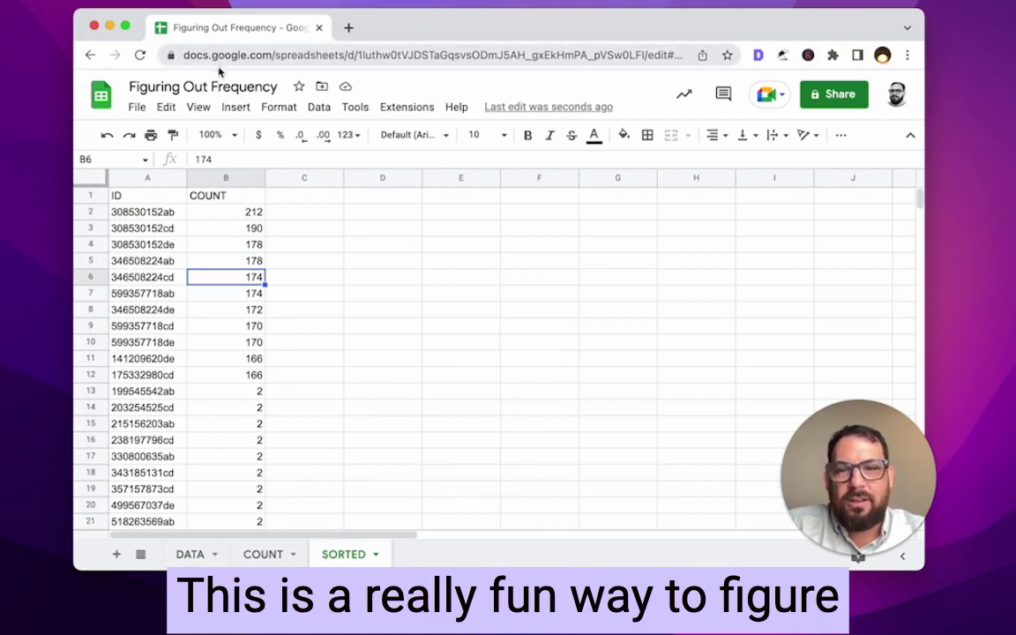
click(157, 230)
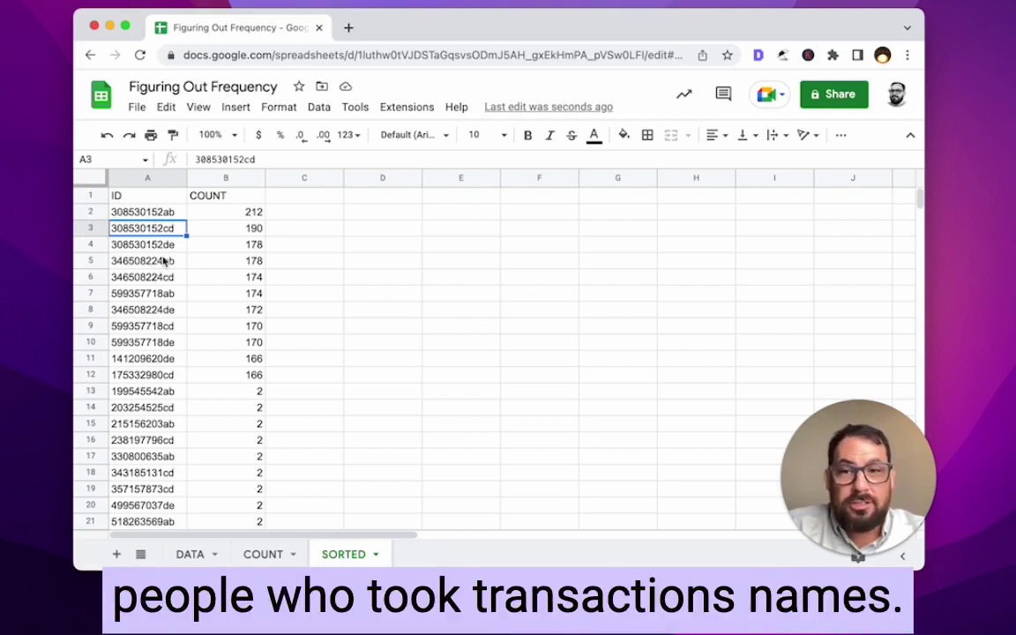
click(308, 216)
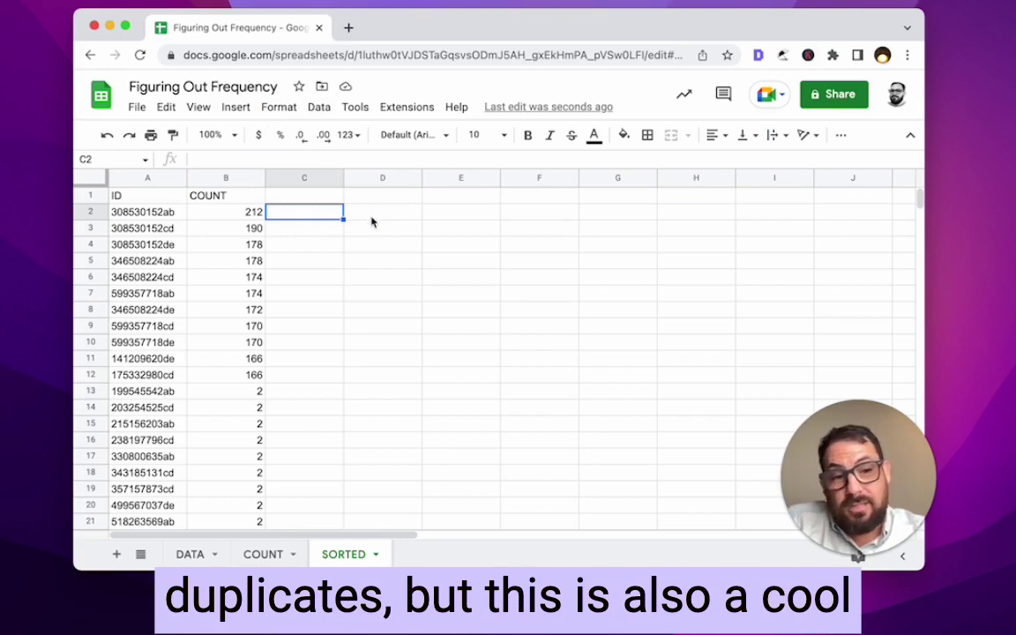
click(431, 214)
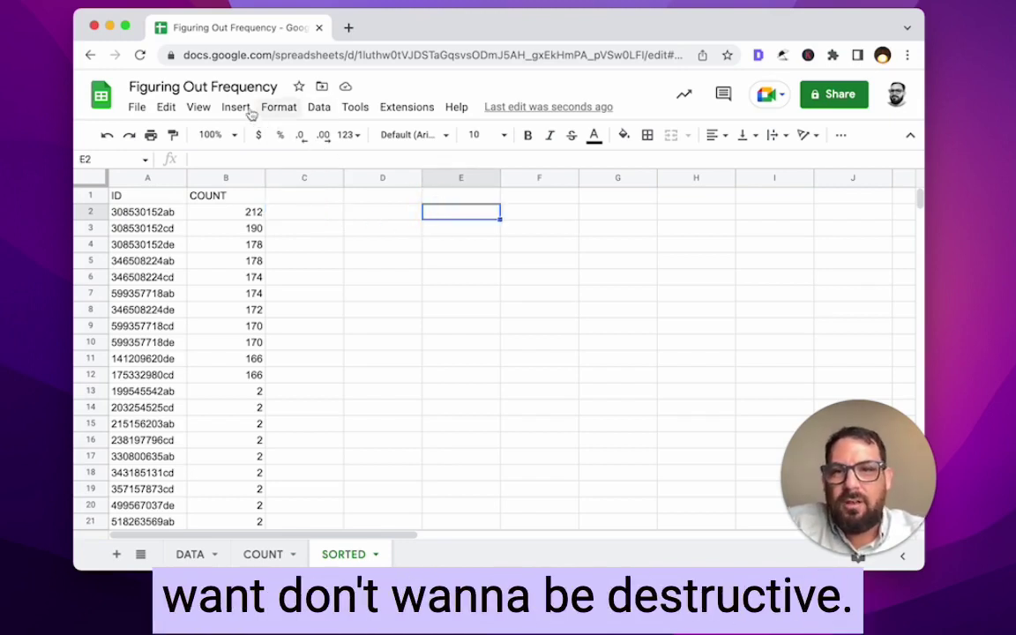
click(317, 106)
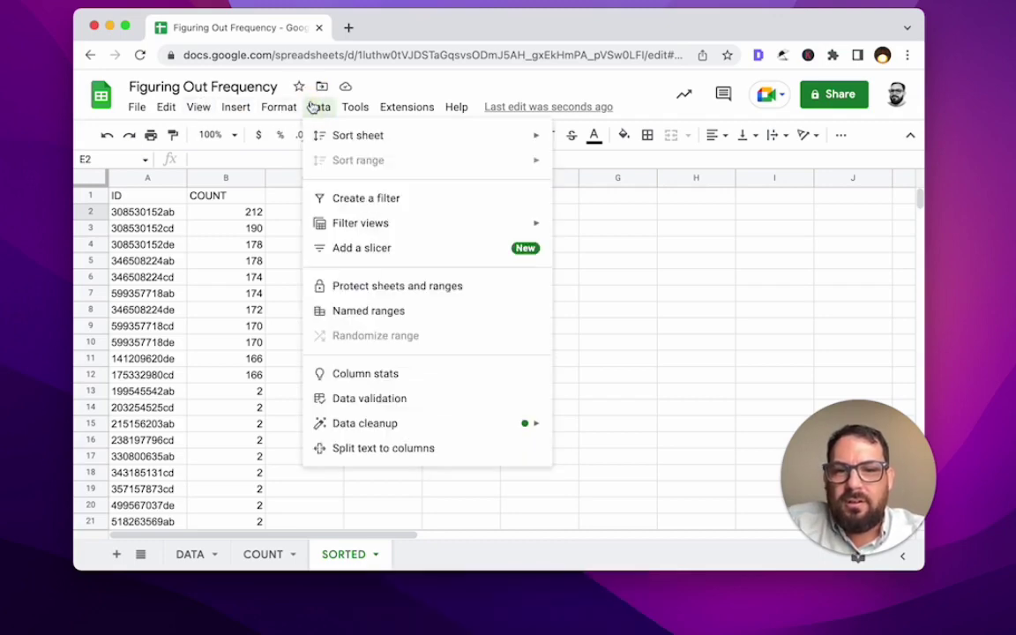
mouse_move(306, 107)
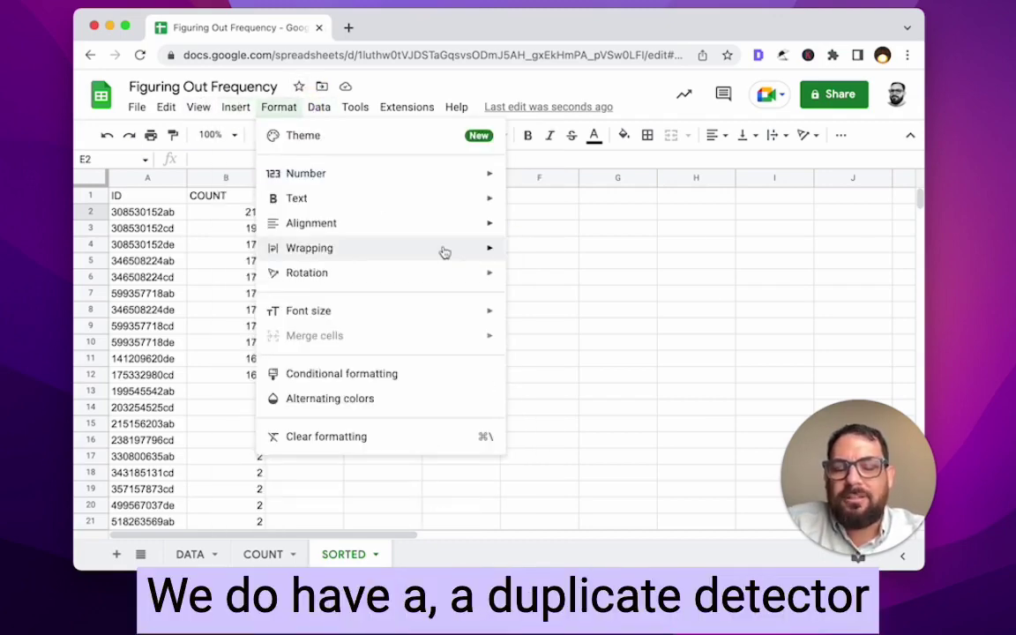
click(695, 408)
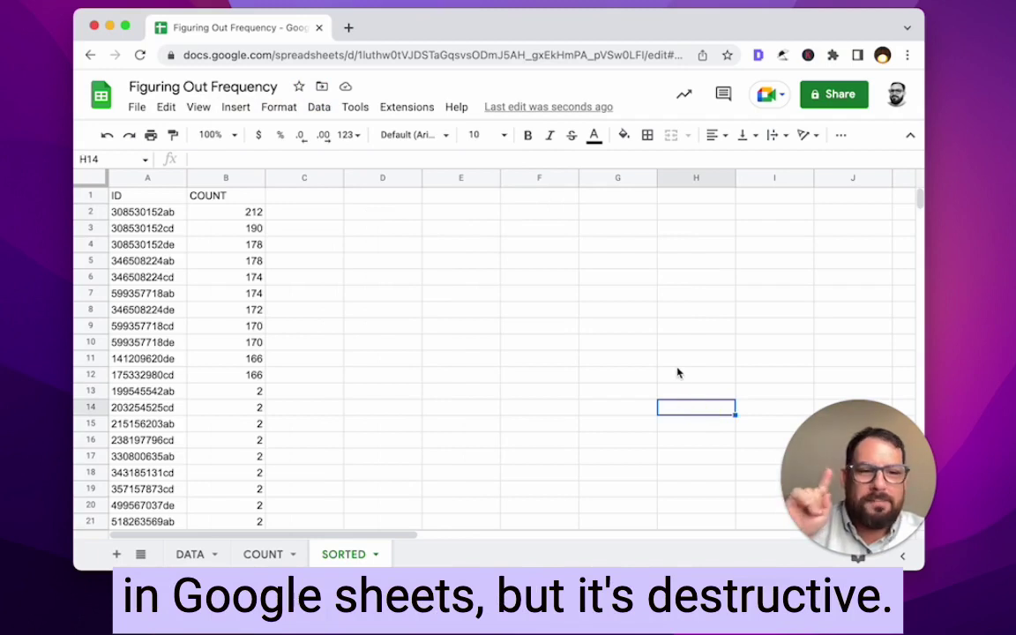
- Review the COUNT column in the SORTED sheet and view the COUNTIF formula in B2 of the COUNT sheet
click(379, 246)
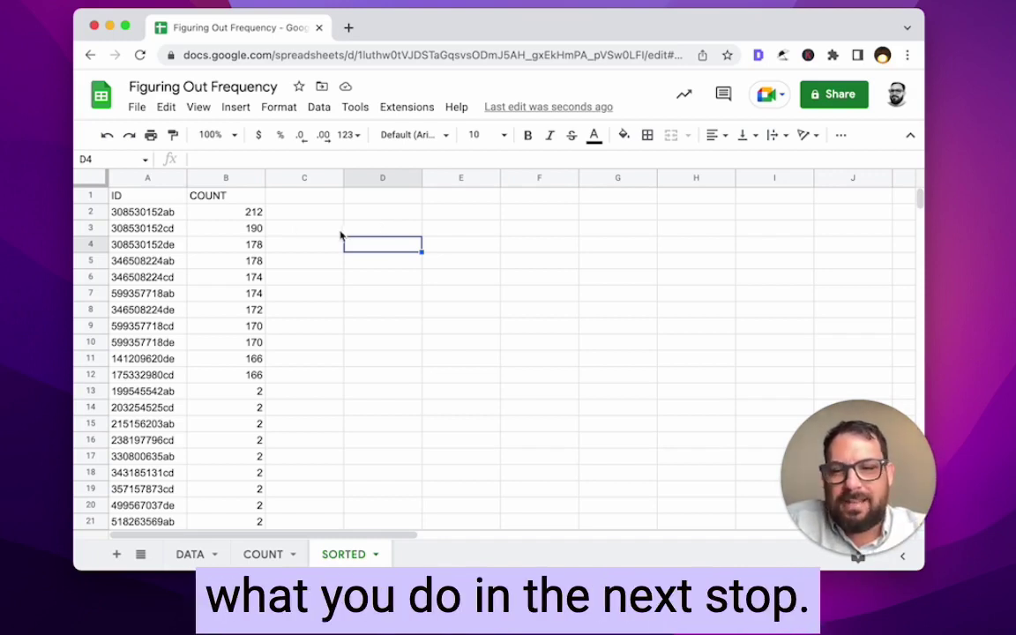
click(251, 227)
click(213, 200)
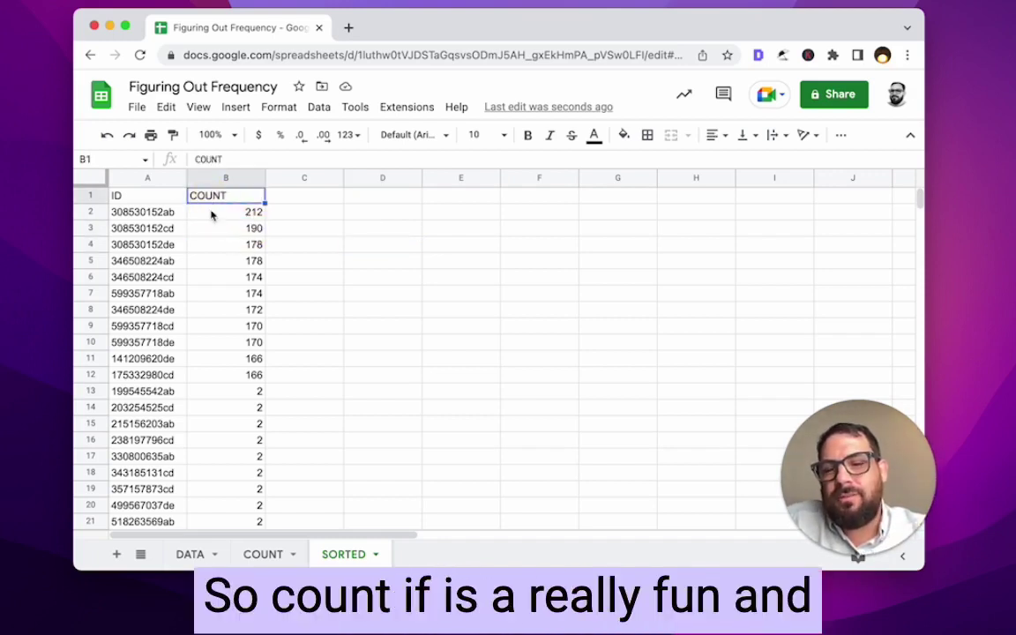
click(212, 216)
click(282, 554)
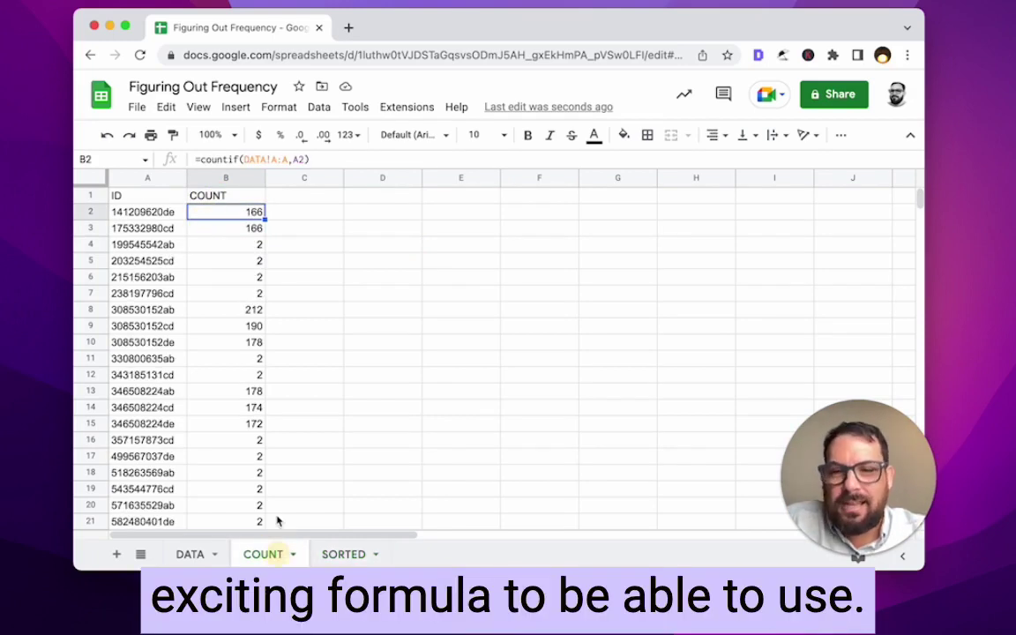